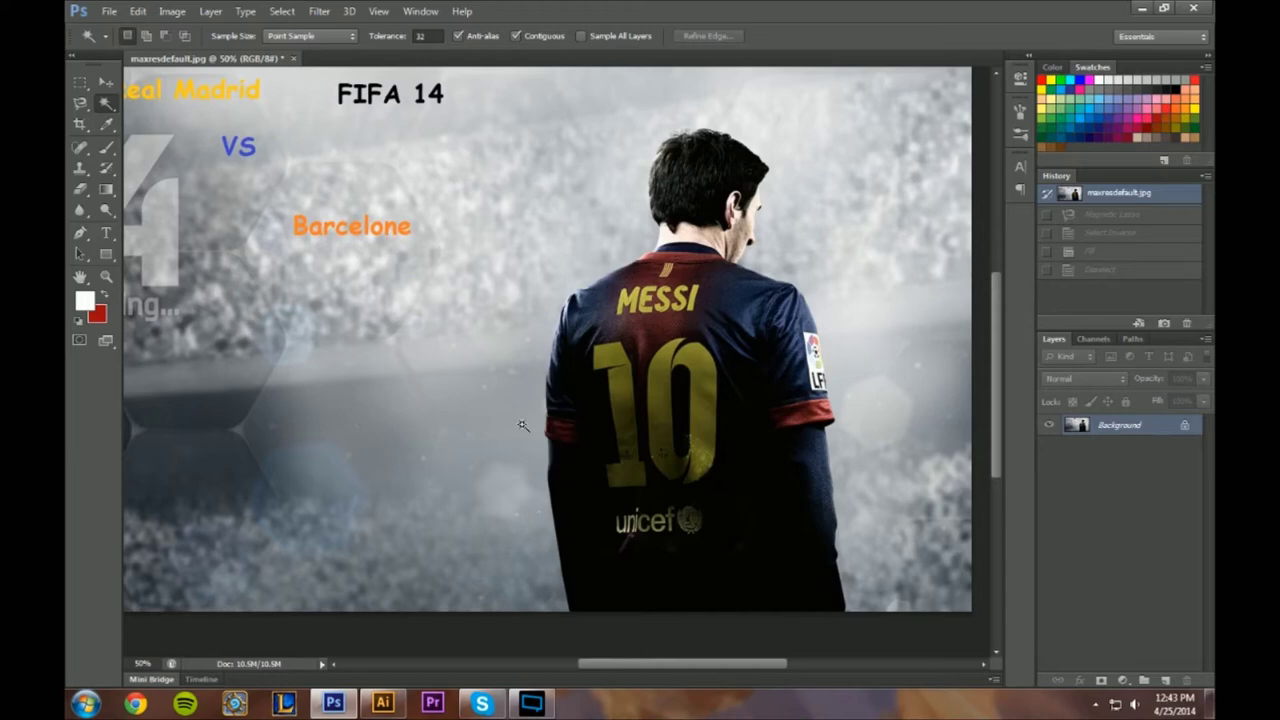
- Look over the three cut-out example images on the desktop and switch back to Photoshop
{"action": "left_click", "coordinate": [1141, 8]}
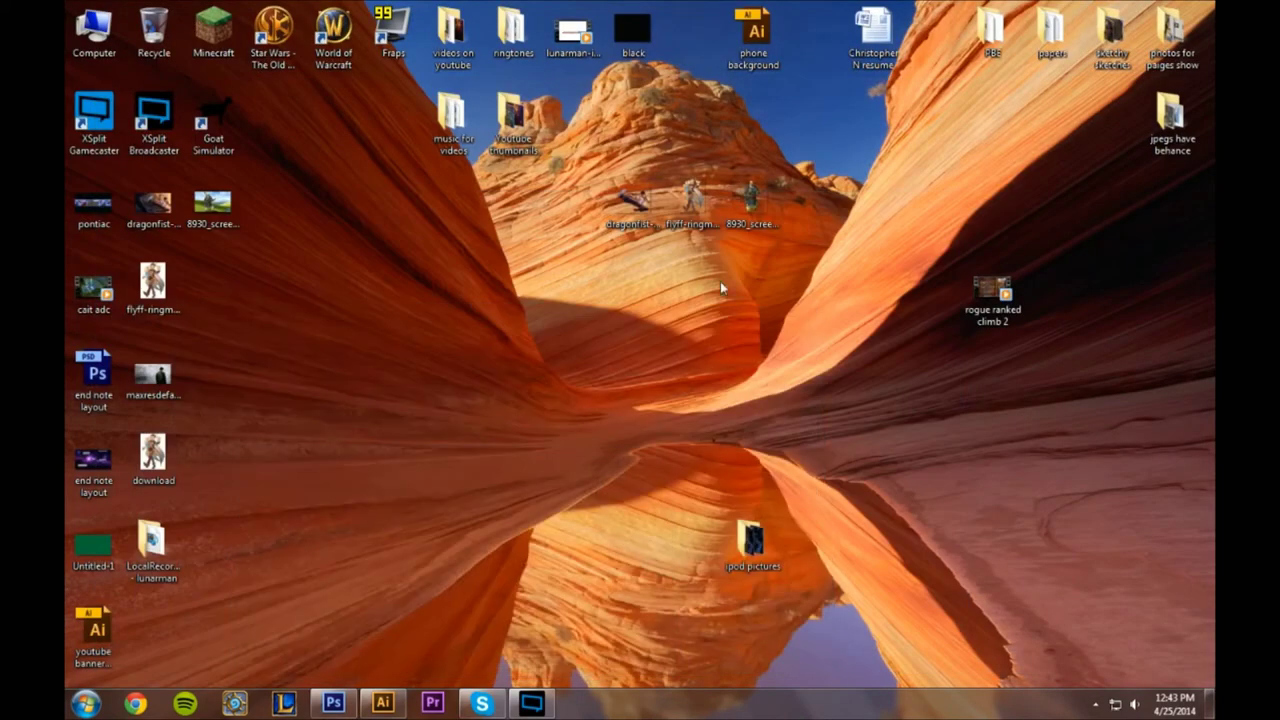
{"action": "left_click", "coordinate": [753, 201]}
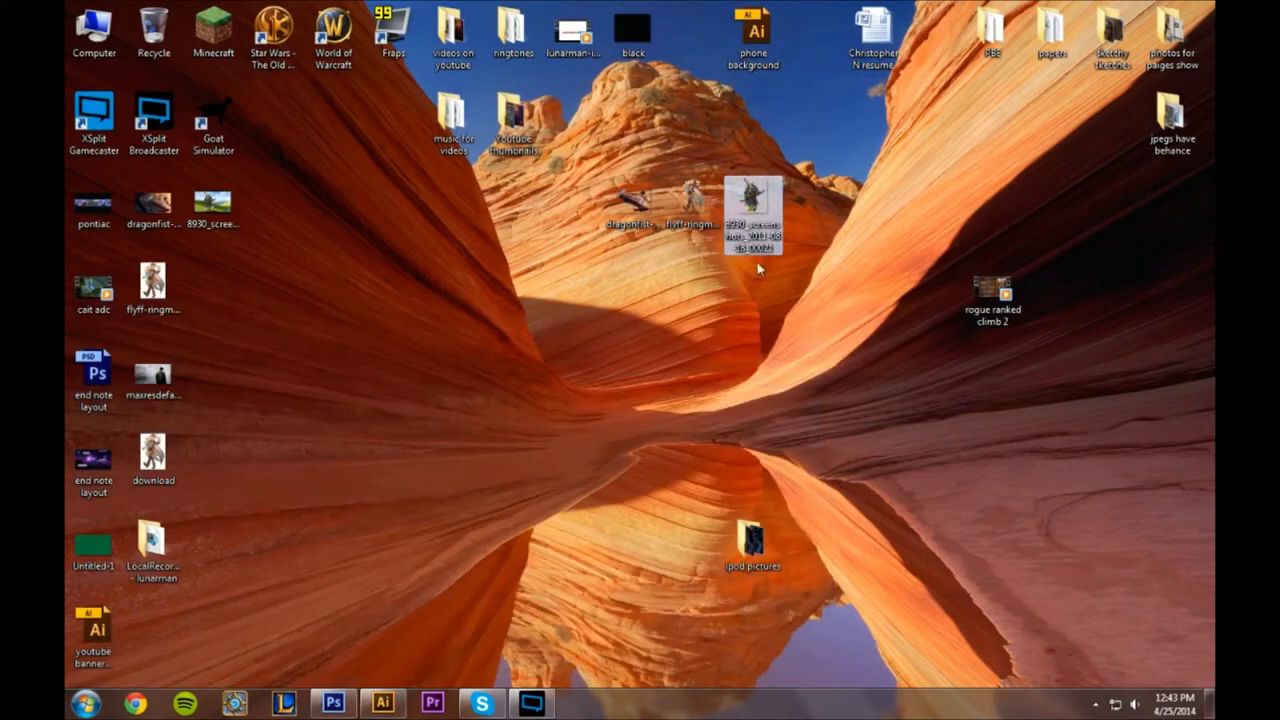
{"action": "left_click", "coordinate": [693, 200]}
{"action": "left_click", "coordinate": [632, 205]}
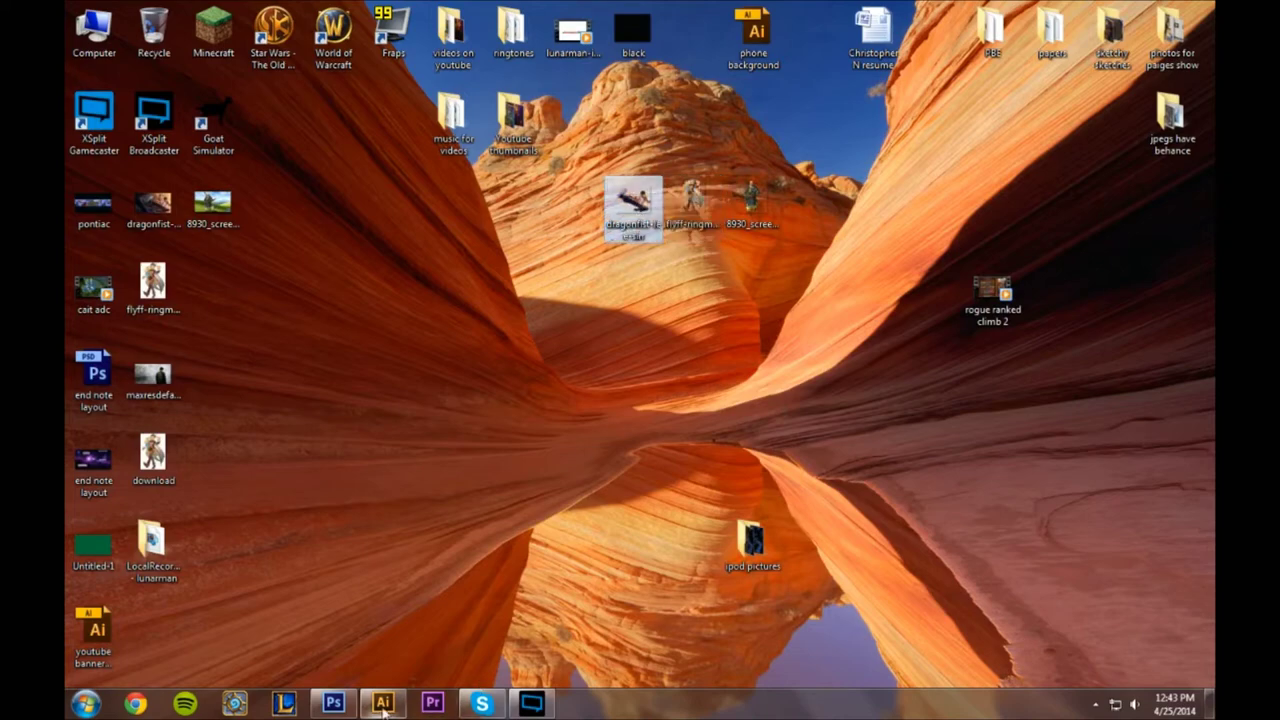
{"action": "left_click", "coordinate": [335, 706]}
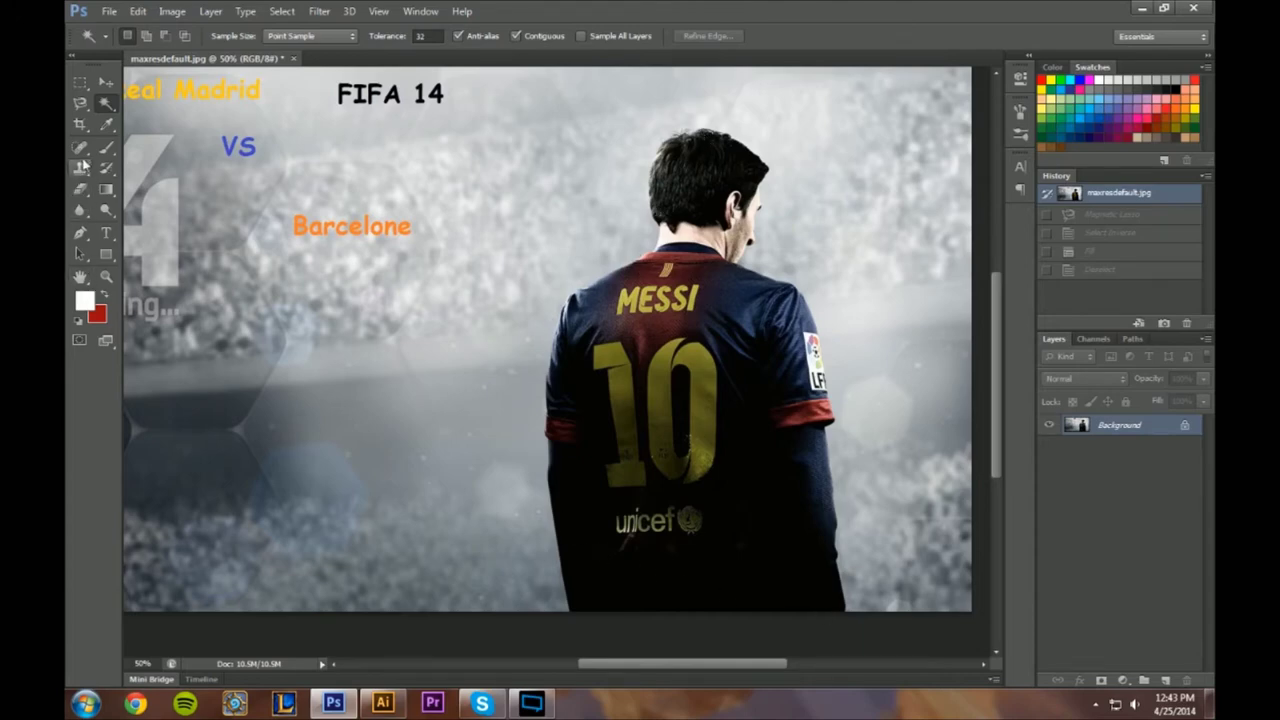
- Crop the image down to the area around the player, cutting off the FIFA 14 lettering beside him
{"action": "left_click", "coordinate": [80, 123]}
{"action": "left_click_drag", "start_coordinate": [616, 671], "coordinate": [478, 671]}
{"action": "left_click_drag", "start_coordinate": [386, 330], "coordinate": [639, 344]}
{"action": "key", "text": "Return"}
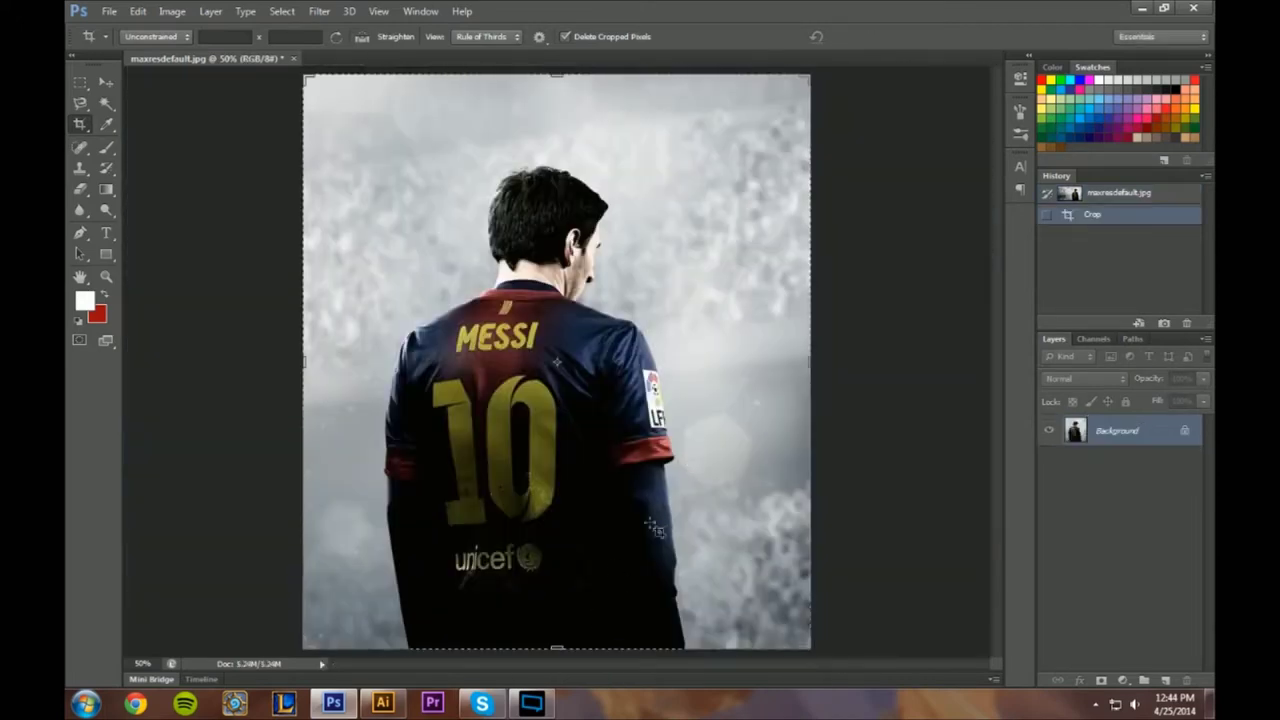
- Crop the image more tightly around the player by trimming both sides and the area above his head
{"action": "left_click_drag", "start_coordinate": [810, 360], "coordinate": [768, 362]}
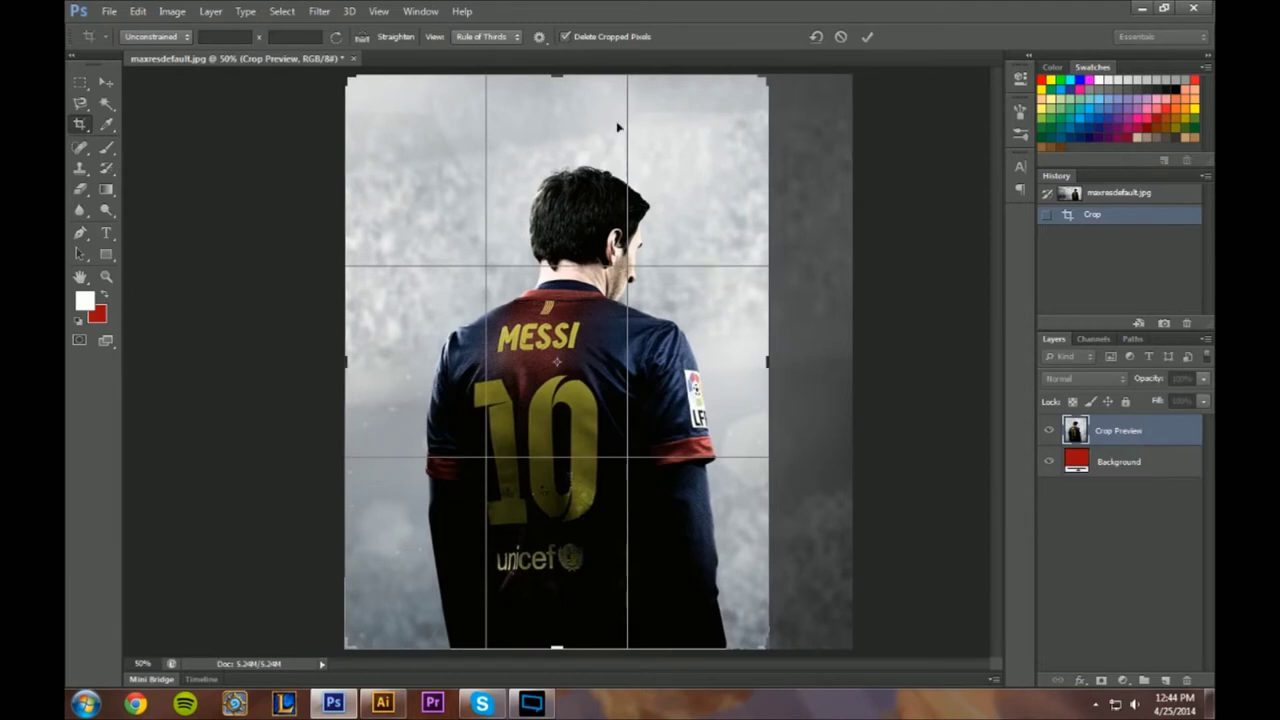
{"action": "left_click_drag", "start_coordinate": [561, 75], "coordinate": [540, 140]}
{"action": "left_click_drag", "start_coordinate": [343, 356], "coordinate": [372, 348]}
{"action": "key", "text": "Return"}
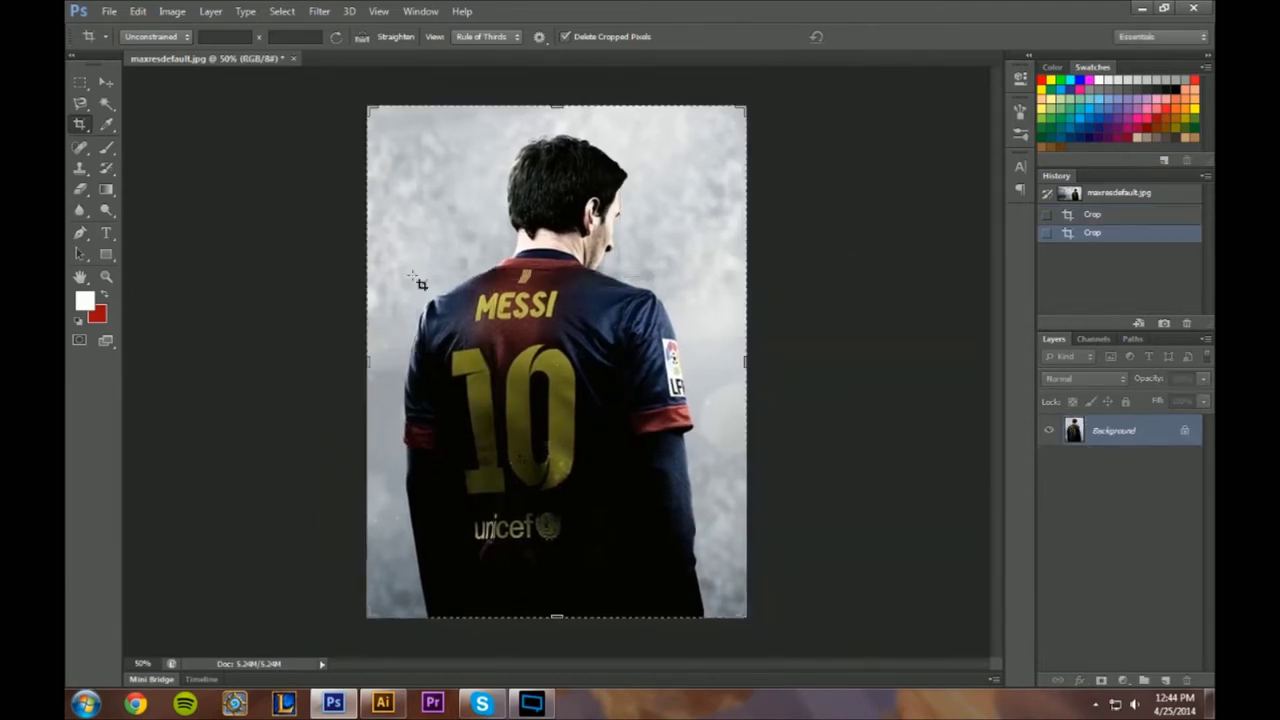
- Convert the locked Background into a regular layer named Layer 0
{"action": "key", "text": "v"}
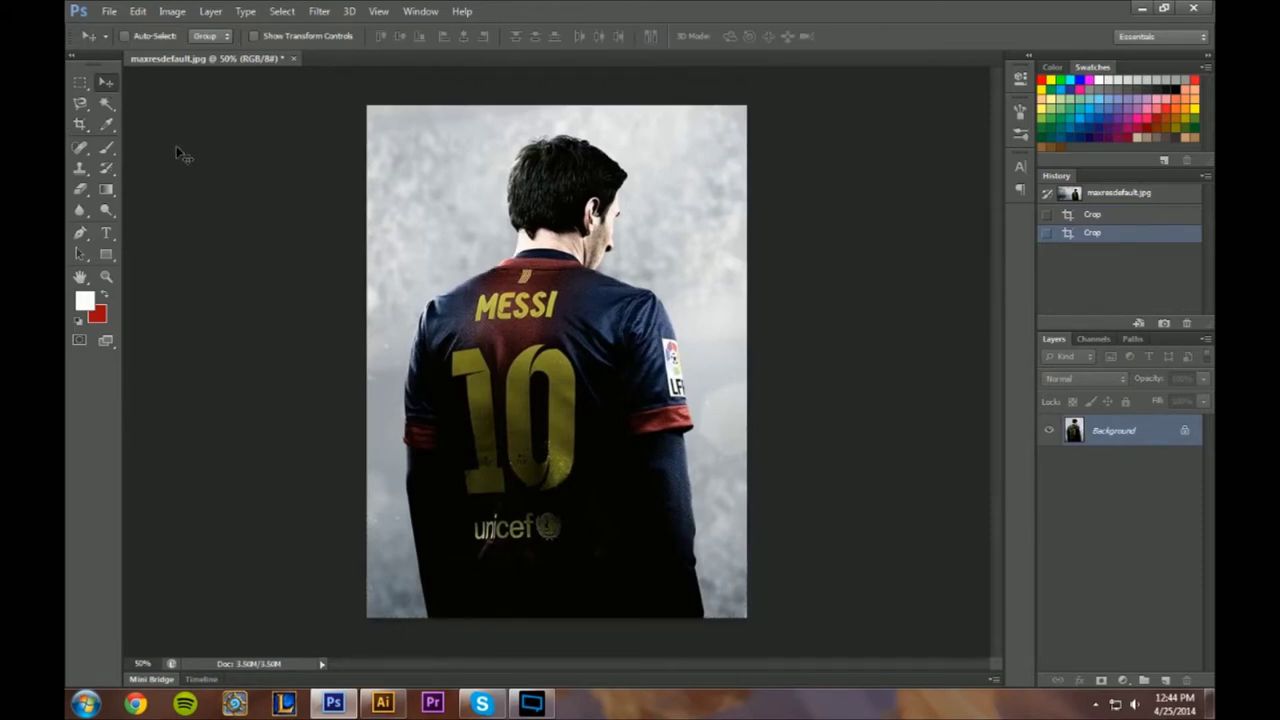
{"action": "double_click", "coordinate": [1185, 432]}
{"action": "left_click", "coordinate": [773, 224]}
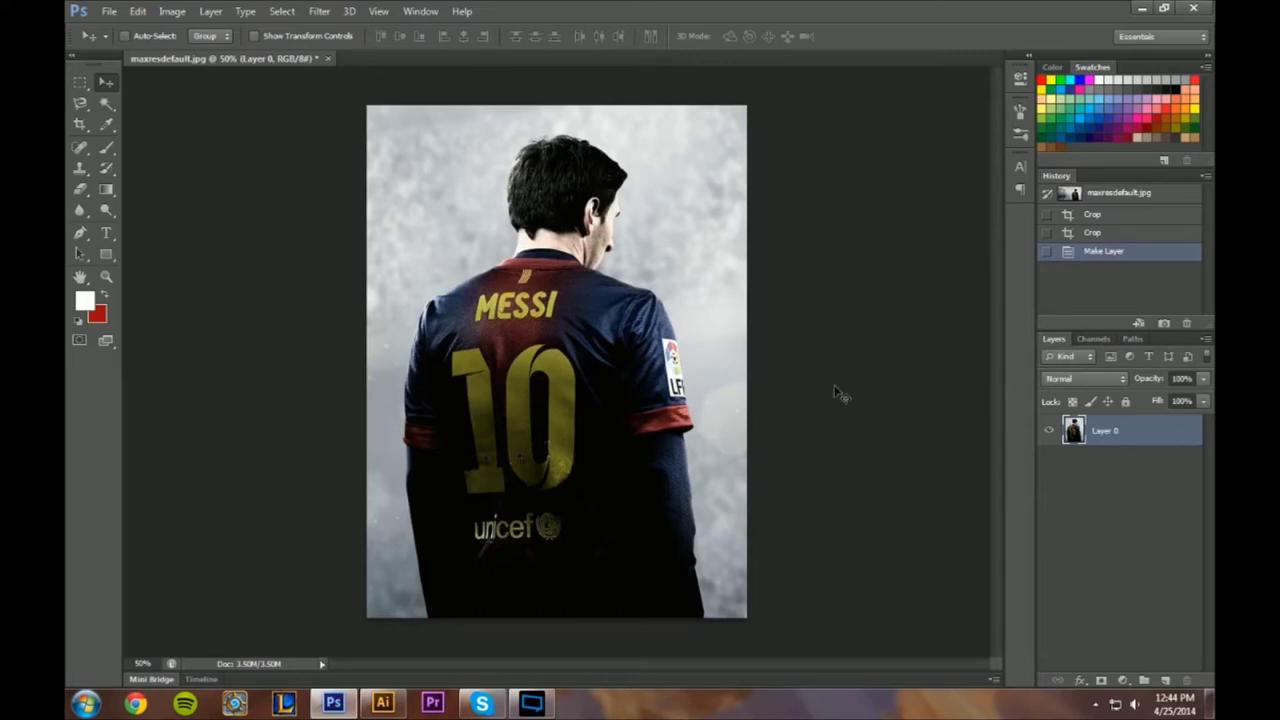
{"action": "left_click", "coordinate": [88, 192]}
{"action": "mouse_move", "coordinate": [672, 163]}
{"action": "left_mouse_down"}
{"action": "mouse_move", "coordinate": [684, 203]}
{"action": "mouse_move", "coordinate": [690, 170]}
{"action": "mouse_move", "coordinate": [698, 190]}
{"action": "left_mouse_up"}
{"action": "key", "text": "ctrl+z"}
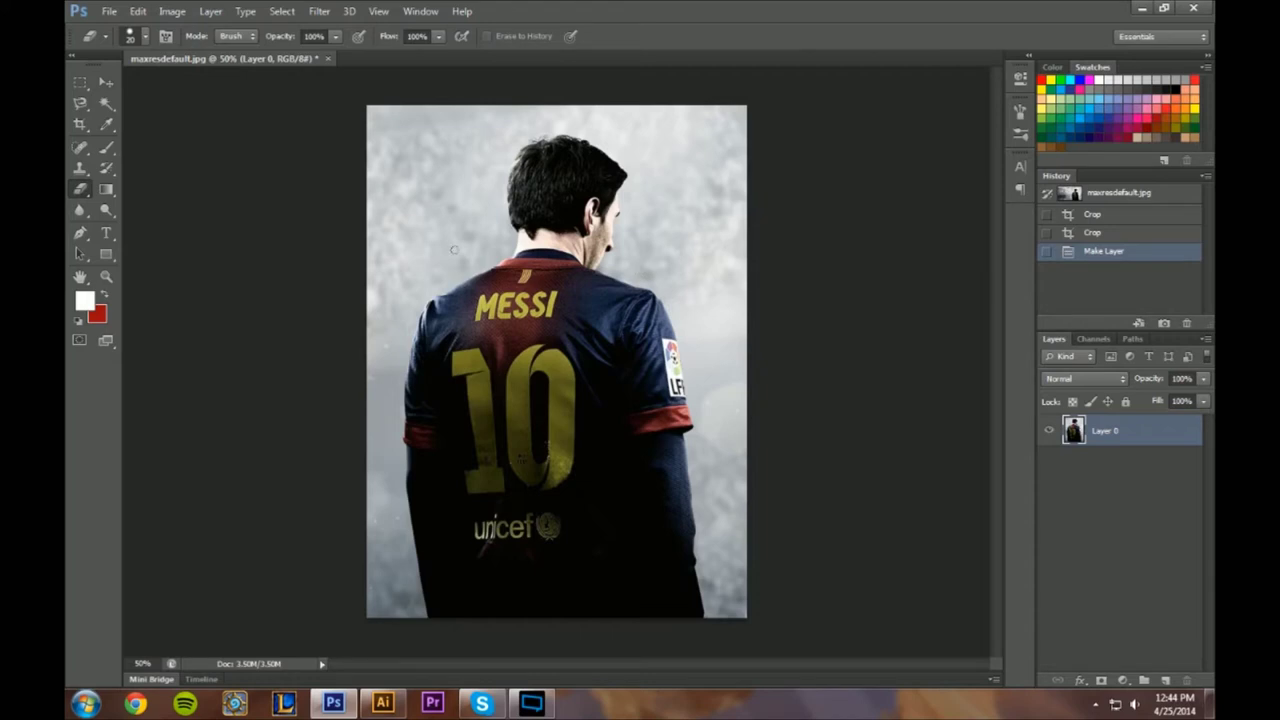
- Select the background regions around the player with the Magic Wand at tolerance 32 and delete each one
{"action": "left_click", "coordinate": [106, 104]}
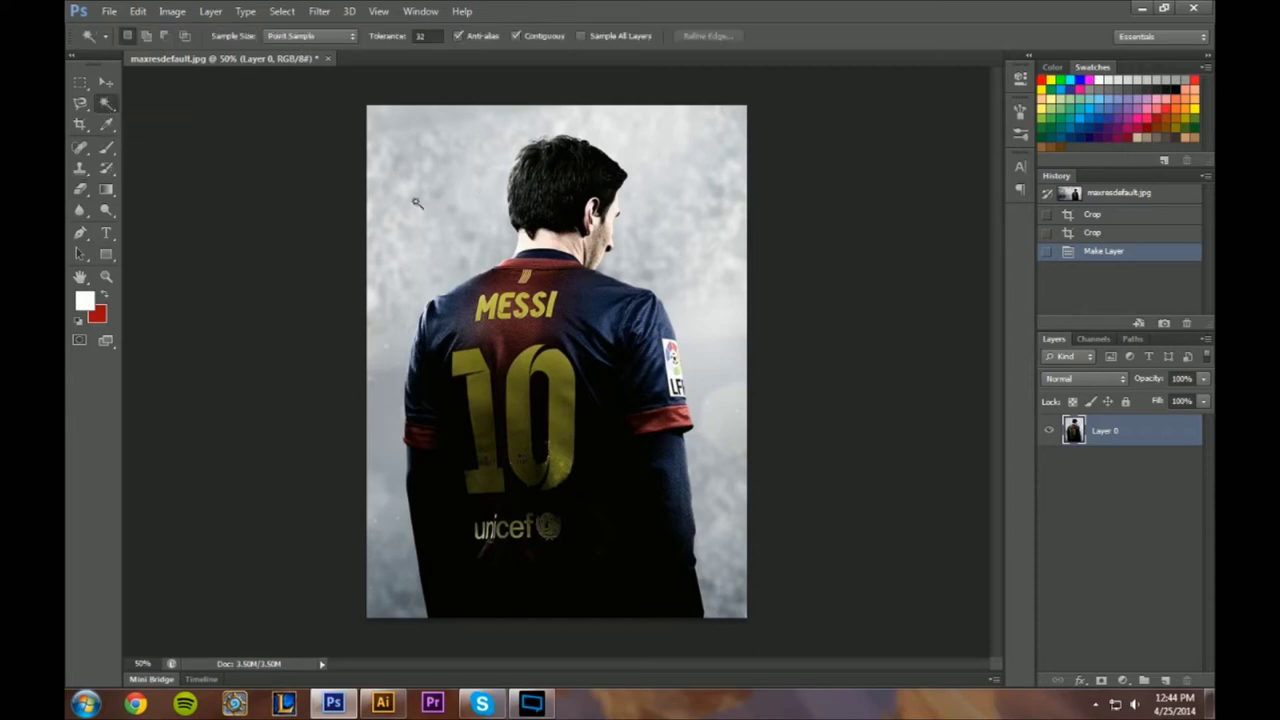
{"action": "left_click", "coordinate": [417, 203]}
{"action": "key", "text": "Delete"}
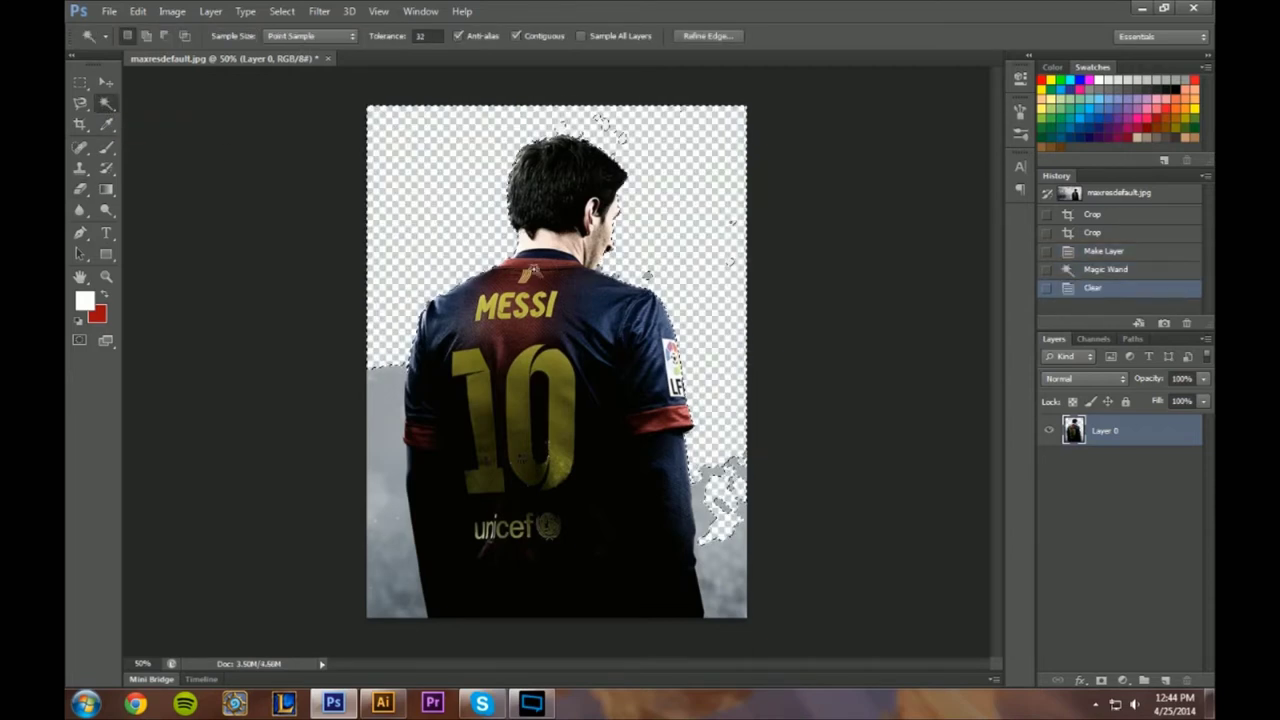
{"action": "left_click", "coordinate": [735, 570]}
{"action": "key", "text": "Delete"}
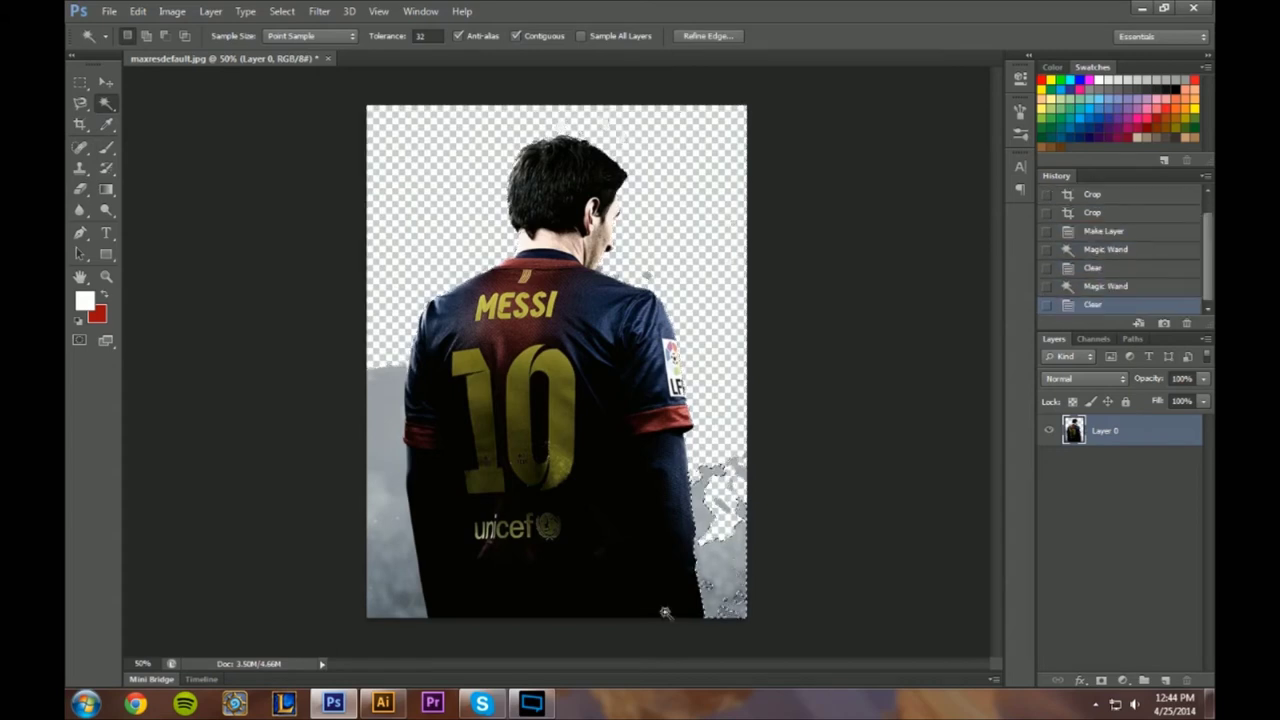
{"action": "left_click", "coordinate": [732, 605]}
{"action": "key", "text": "Delete"}
{"action": "left_click", "coordinate": [394, 598]}
{"action": "key", "text": "Delete"}
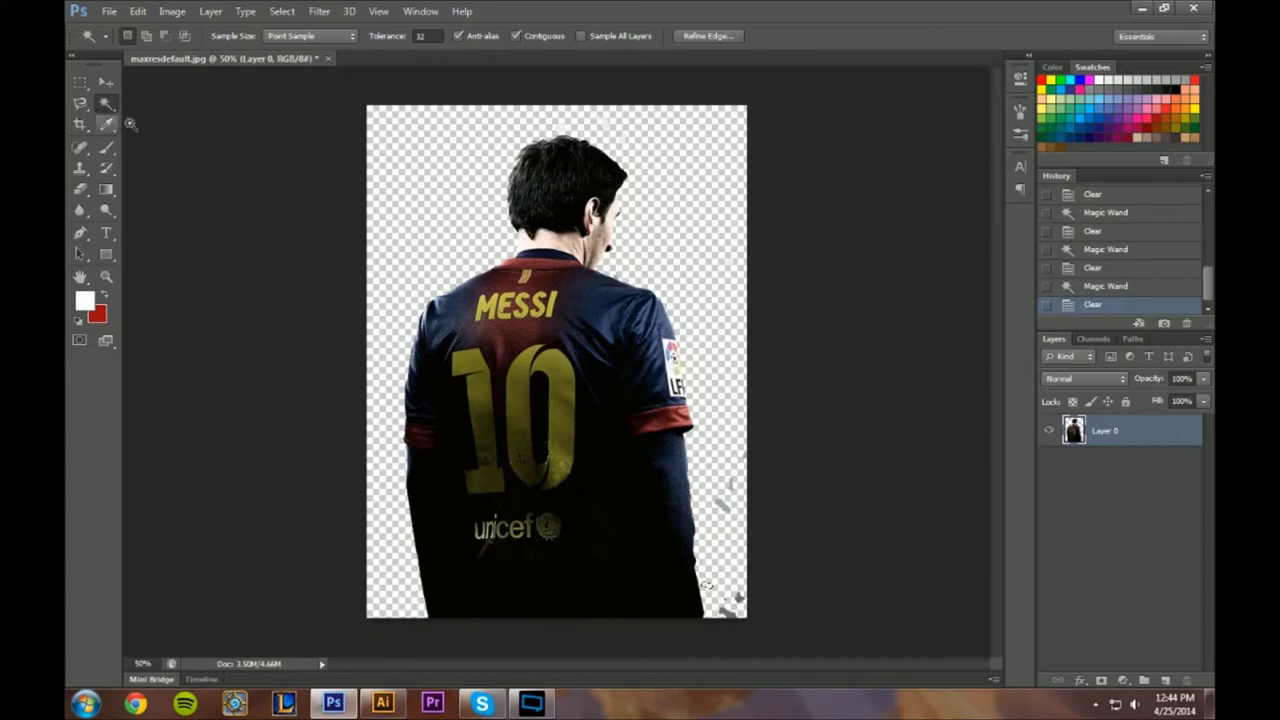
{"action": "left_click", "coordinate": [81, 106]}
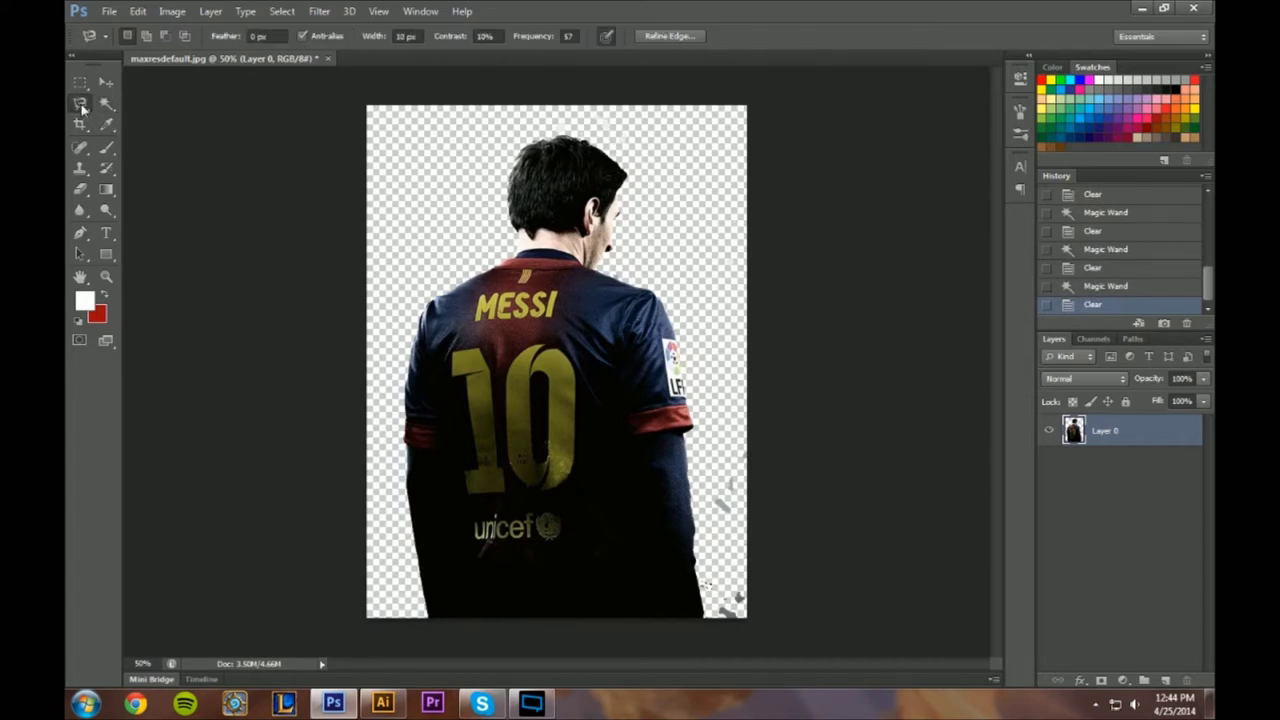
{"action": "right_click", "coordinate": [82, 106]}
{"action": "left_click", "coordinate": [82, 192]}
- Clear the selection and erase the leftover grey patches in the bottom corner beside the player's right arm
{"action": "key", "text": "z"}
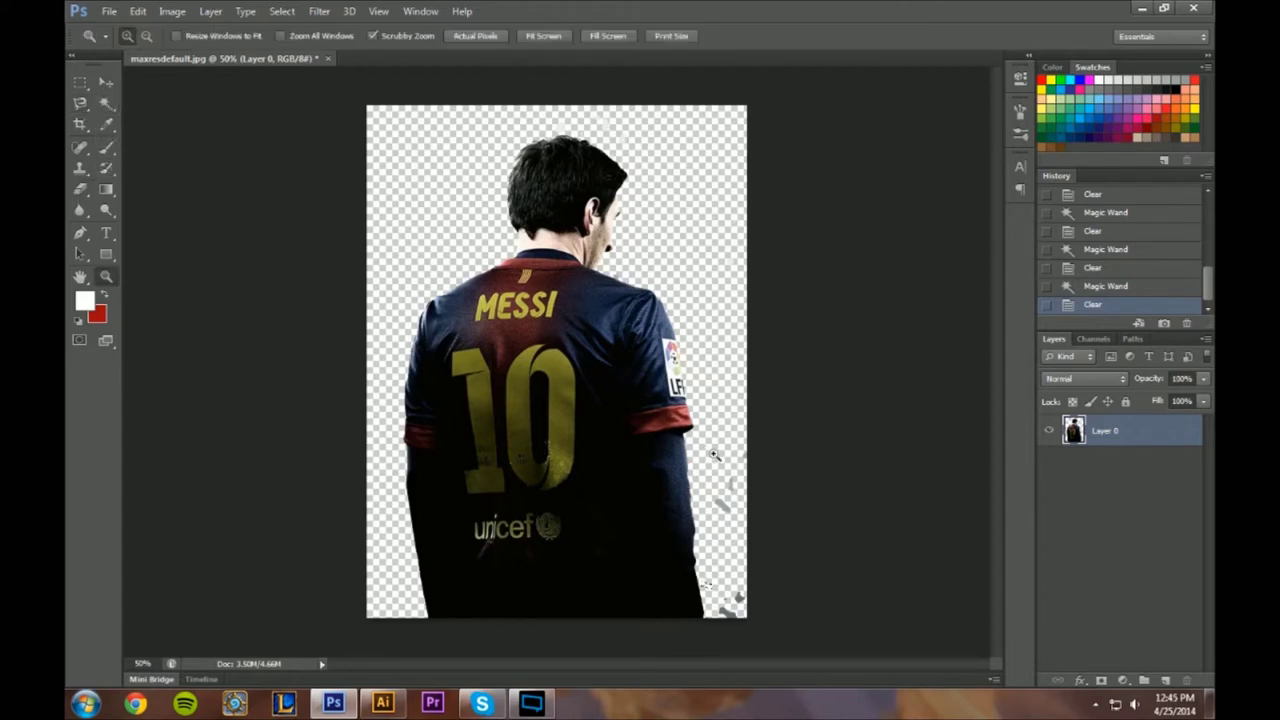
{"action": "left_click", "coordinate": [708, 455]}
{"action": "left_click", "coordinate": [708, 458]}
{"action": "scroll", "coordinate": [673, 413], "scroll_direction": "down", "scroll_amount": 2}
{"action": "left_click", "coordinate": [670, 410]}
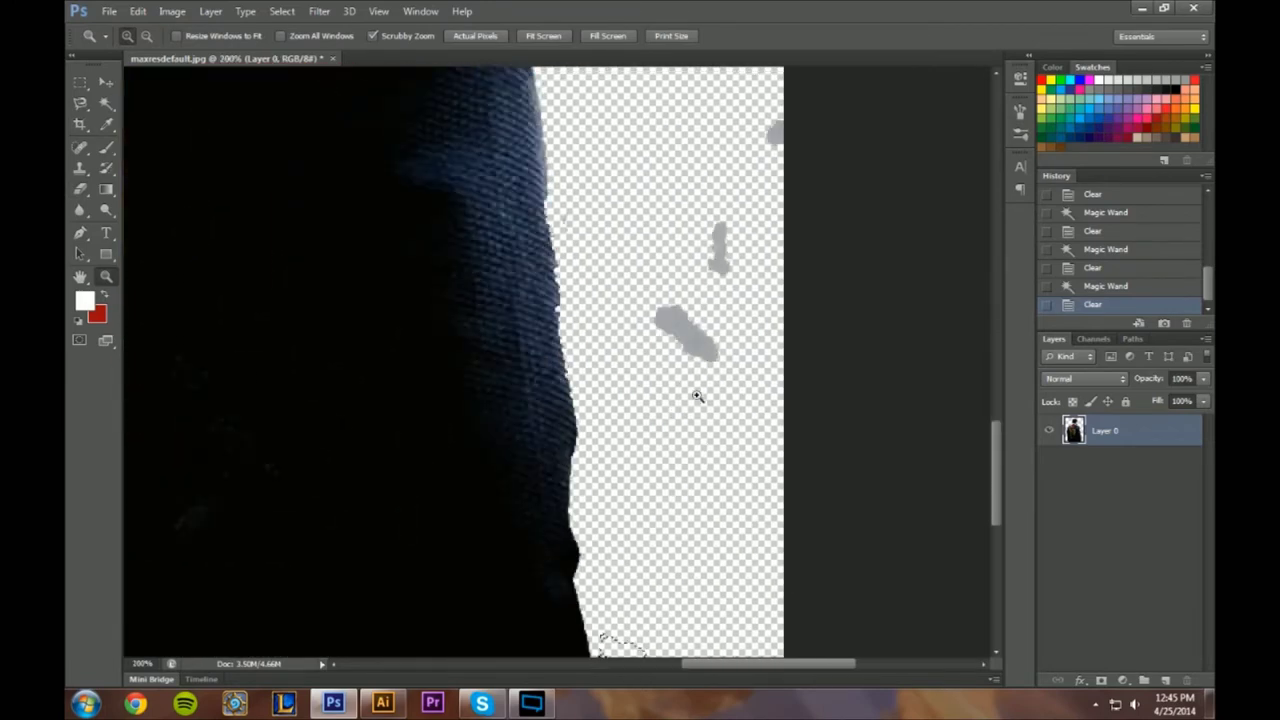
{"action": "key", "text": "ctrl+d"}
{"action": "scroll", "coordinate": [710, 396], "scroll_direction": "down", "scroll_amount": 1}
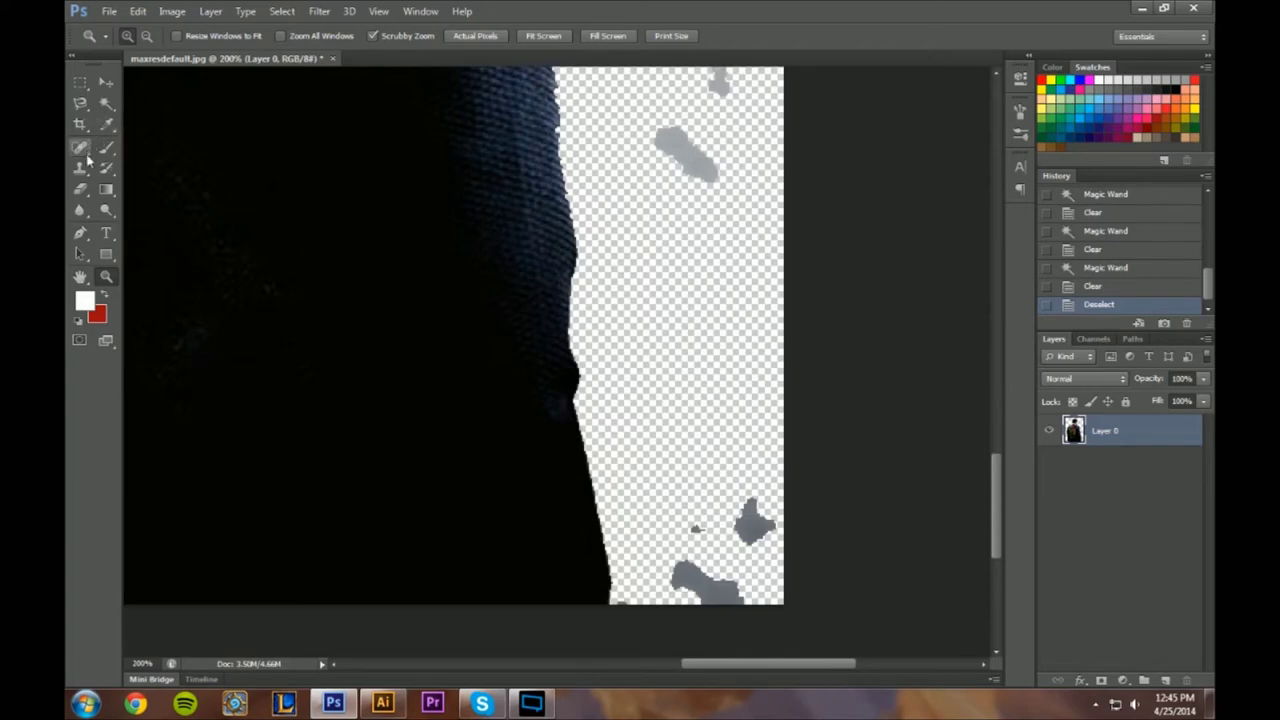
{"action": "left_click", "coordinate": [80, 189]}
{"action": "mouse_move", "coordinate": [740, 500]}
{"action": "left_mouse_down"}
{"action": "mouse_move", "coordinate": [757, 551]}
{"action": "mouse_move", "coordinate": [690, 560]}
{"action": "mouse_move", "coordinate": [763, 602]}
{"action": "mouse_move", "coordinate": [634, 606]}
{"action": "left_mouse_up"}
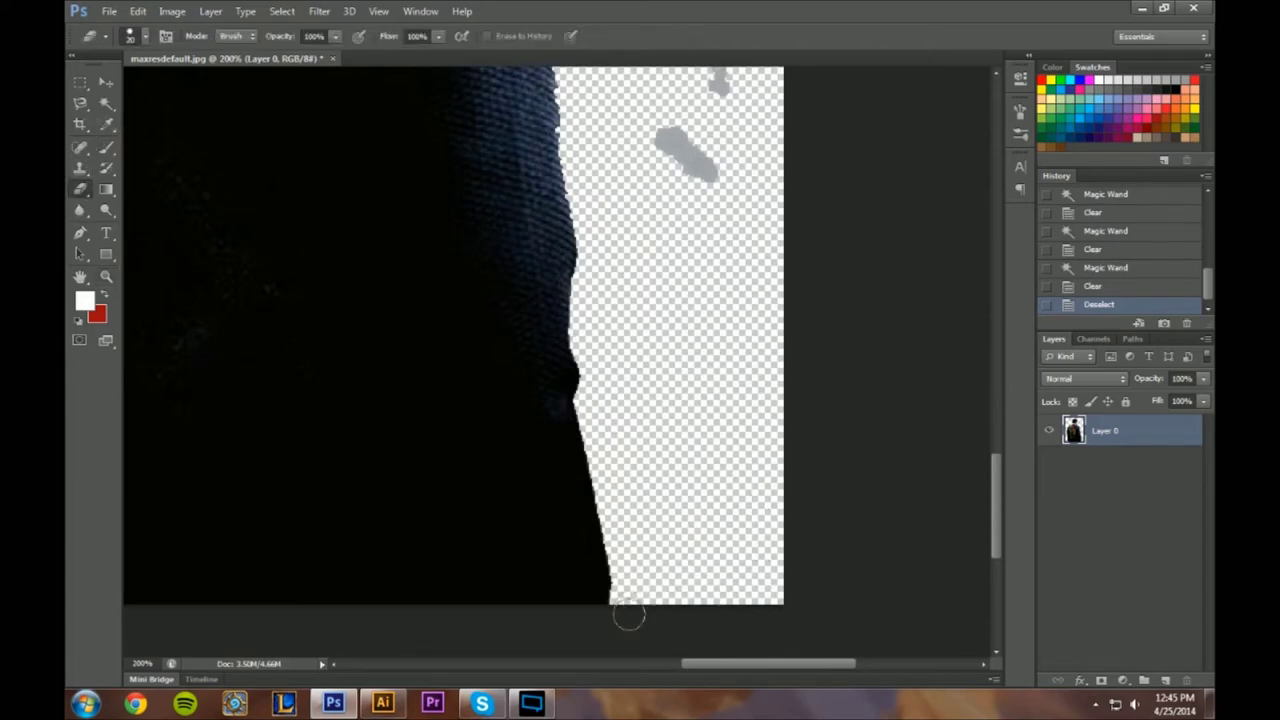
- Erase the remaining grey specks alongside the player's right sleeve with the 20 px Eraser
{"action": "mouse_move", "coordinate": [712, 180]}
{"action": "left_mouse_down"}
{"action": "mouse_move", "coordinate": [670, 150]}
{"action": "mouse_move", "coordinate": [716, 110]}
{"action": "mouse_move", "coordinate": [702, 202]}
{"action": "left_mouse_up"}
{"action": "scroll", "coordinate": [689, 297], "scroll_direction": "up", "scroll_amount": 3}
{"action": "scroll", "coordinate": [636, 240], "scroll_direction": "up", "scroll_amount": 1}
{"action": "mouse_move", "coordinate": [588, 174]}
{"action": "left_mouse_down"}
{"action": "mouse_move", "coordinate": [577, 188]}
{"action": "mouse_move", "coordinate": [590, 195]}
{"action": "left_mouse_up"}
{"action": "scroll", "coordinate": [740, 222], "scroll_direction": "up", "scroll_amount": 3}
{"action": "mouse_move", "coordinate": [782, 194]}
{"action": "left_mouse_down"}
{"action": "mouse_move", "coordinate": [784, 242]}
{"action": "mouse_move", "coordinate": [760, 220]}
{"action": "left_mouse_up"}
{"action": "scroll", "coordinate": [643, 263], "scroll_direction": "up", "scroll_amount": 20}
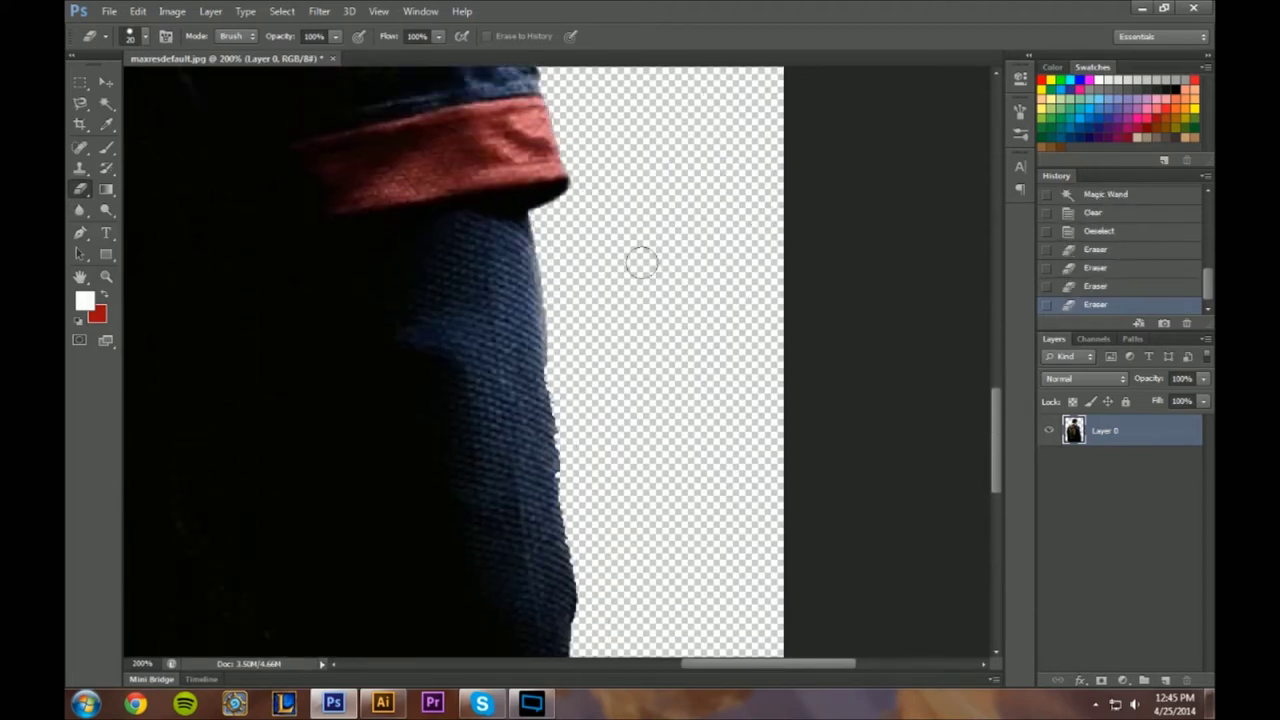
- Erase the leftover background specks above the player's right shoulder, beside his face and above his hair
{"action": "scroll", "coordinate": [633, 243], "scroll_direction": "up", "scroll_amount": 17}
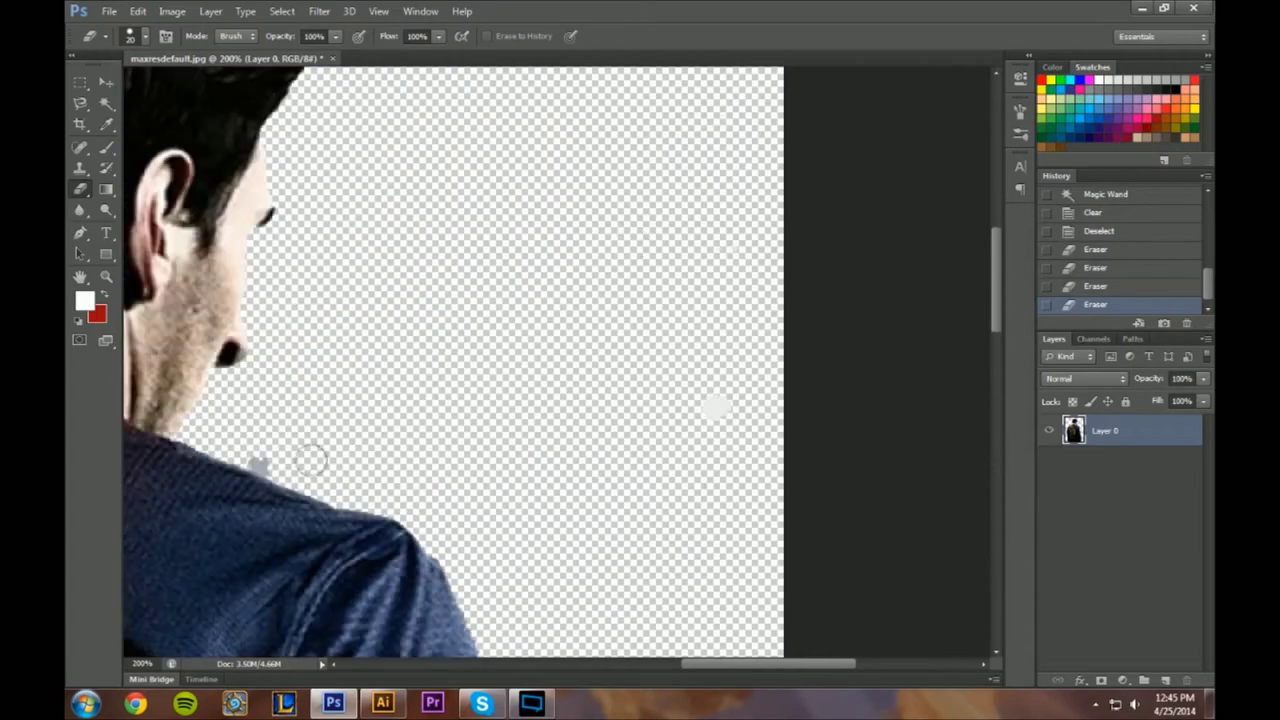
{"action": "mouse_move", "coordinate": [270, 463]}
{"action": "left_mouse_down"}
{"action": "mouse_move", "coordinate": [260, 449]}
{"action": "mouse_move", "coordinate": [276, 460]}
{"action": "left_mouse_up"}
{"action": "scroll", "coordinate": [488, 360], "scroll_direction": "up", "scroll_amount": 5}
{"action": "scroll", "coordinate": [500, 350], "scroll_direction": "up", "scroll_amount": 10}
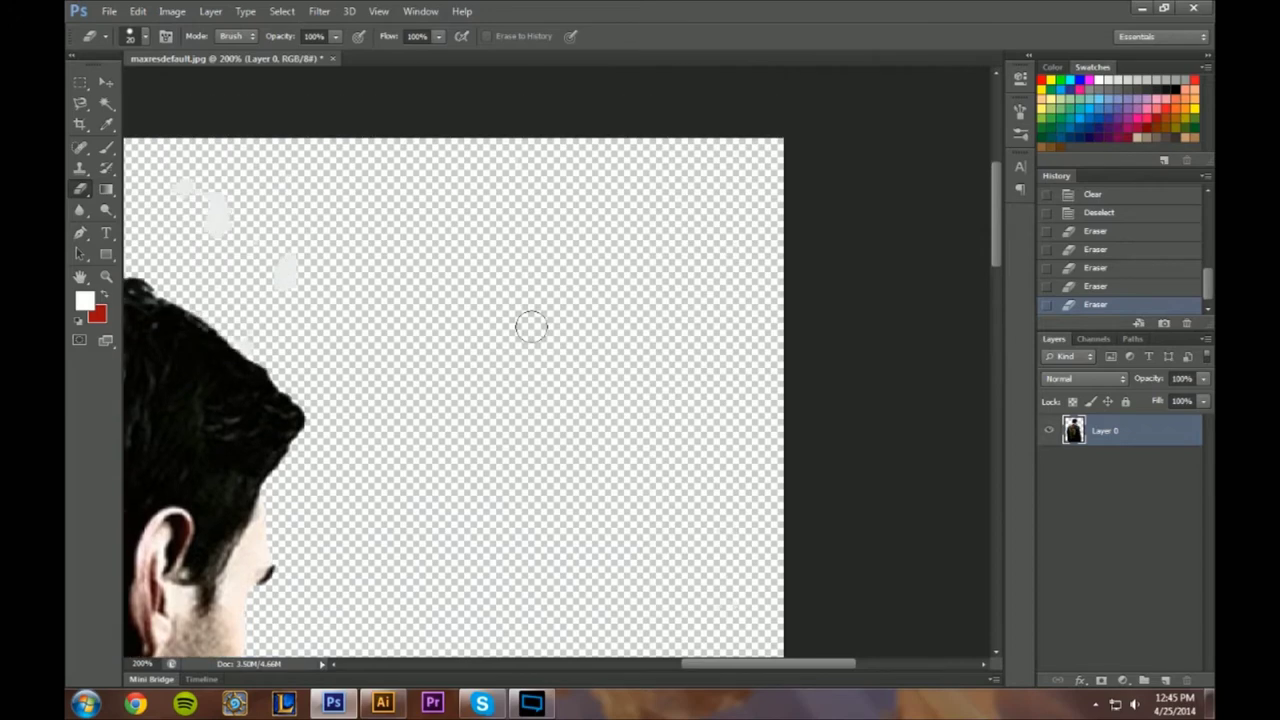
{"action": "mouse_move", "coordinate": [300, 235]}
{"action": "left_mouse_down"}
{"action": "mouse_move", "coordinate": [274, 191]}
{"action": "mouse_move", "coordinate": [297, 200]}
{"action": "left_mouse_up"}
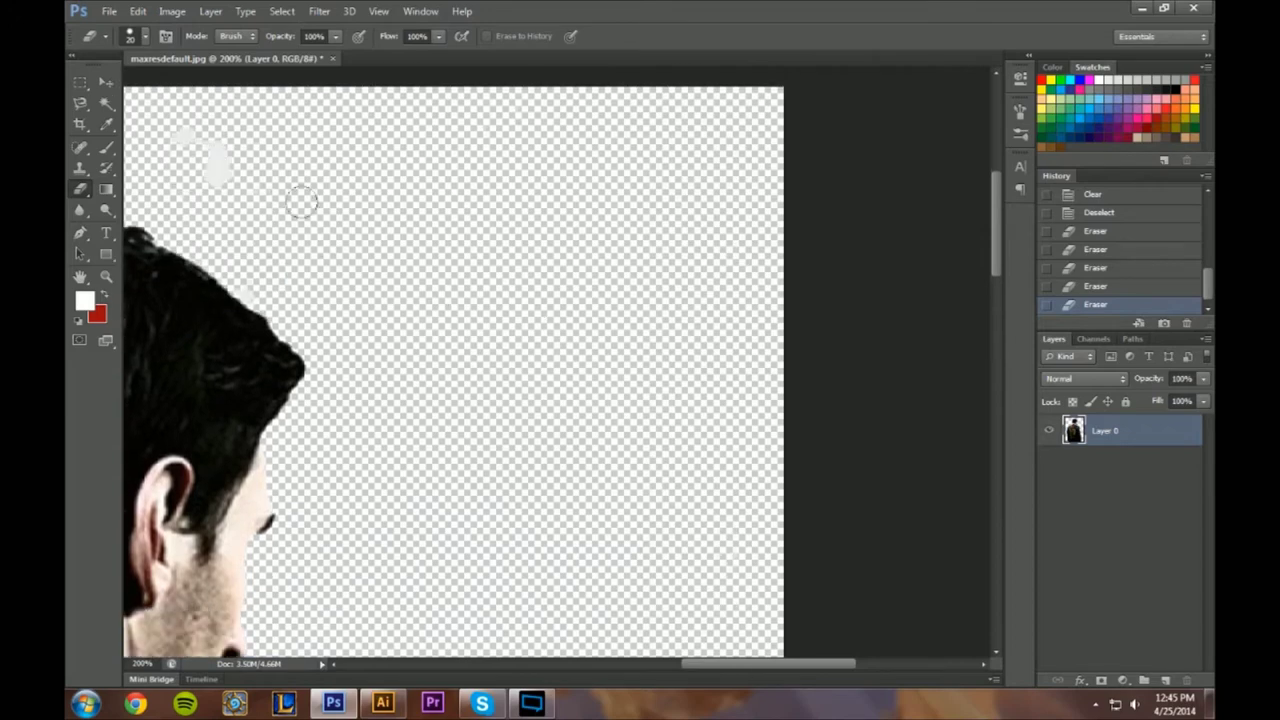
{"action": "left_click", "coordinate": [661, 328]}
{"action": "left_click_drag", "start_coordinate": [776, 667], "coordinate": [684, 667]}
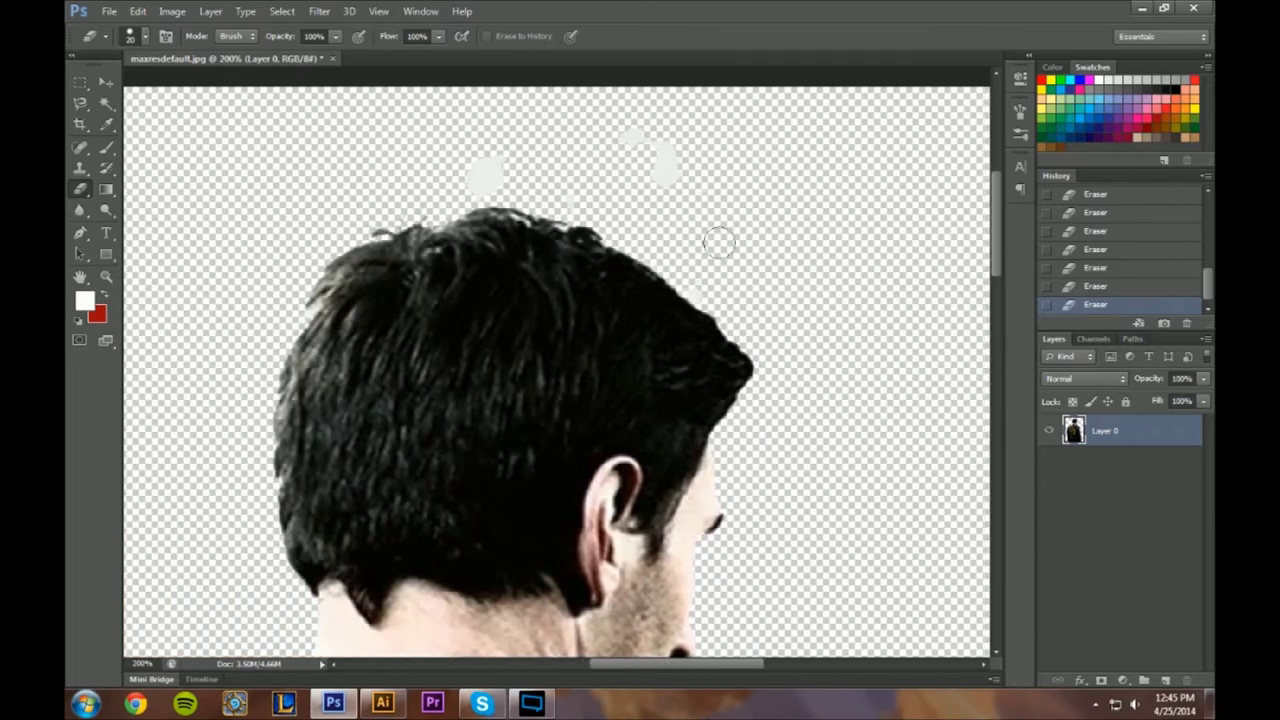
{"action": "mouse_move", "coordinate": [500, 176]}
{"action": "left_mouse_down"}
{"action": "mouse_move", "coordinate": [480, 188]}
{"action": "mouse_move", "coordinate": [490, 168]}
{"action": "left_mouse_up"}
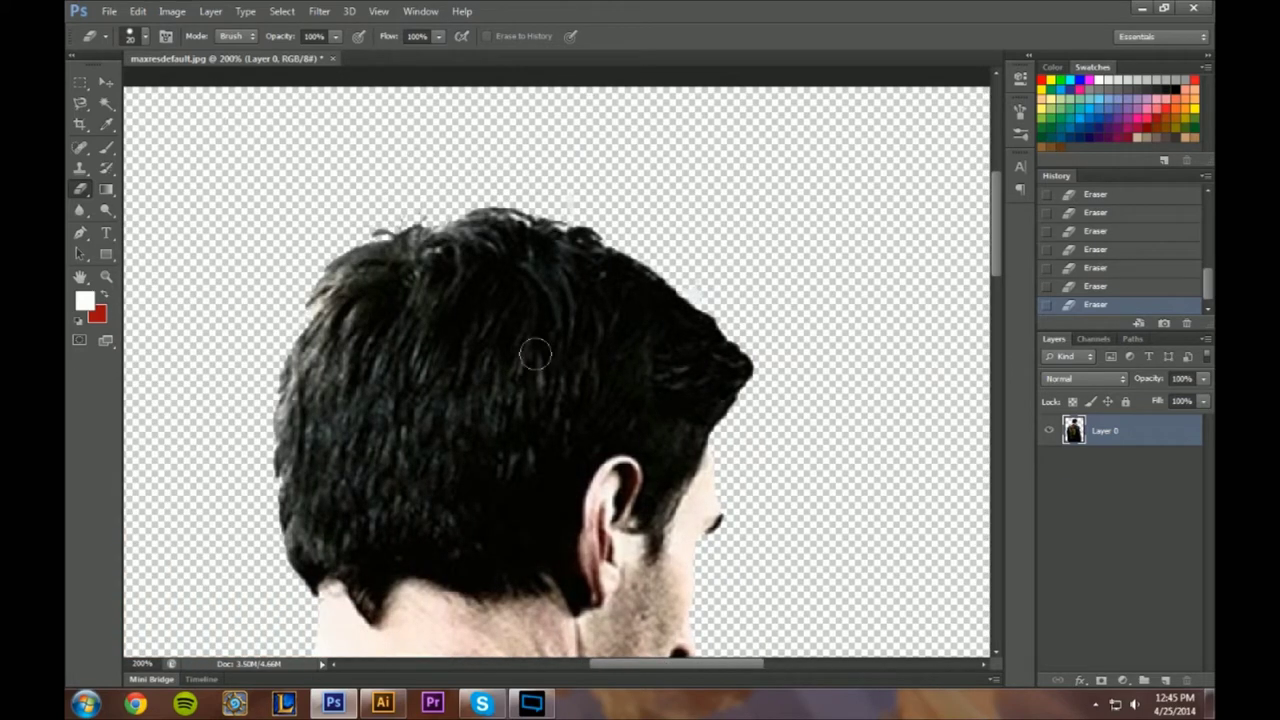
- Inspect the left edge of the cut-out from head to waist for leftover background, and review the whole figure
{"action": "left_click_drag", "start_coordinate": [697, 665], "coordinate": [620, 664]}
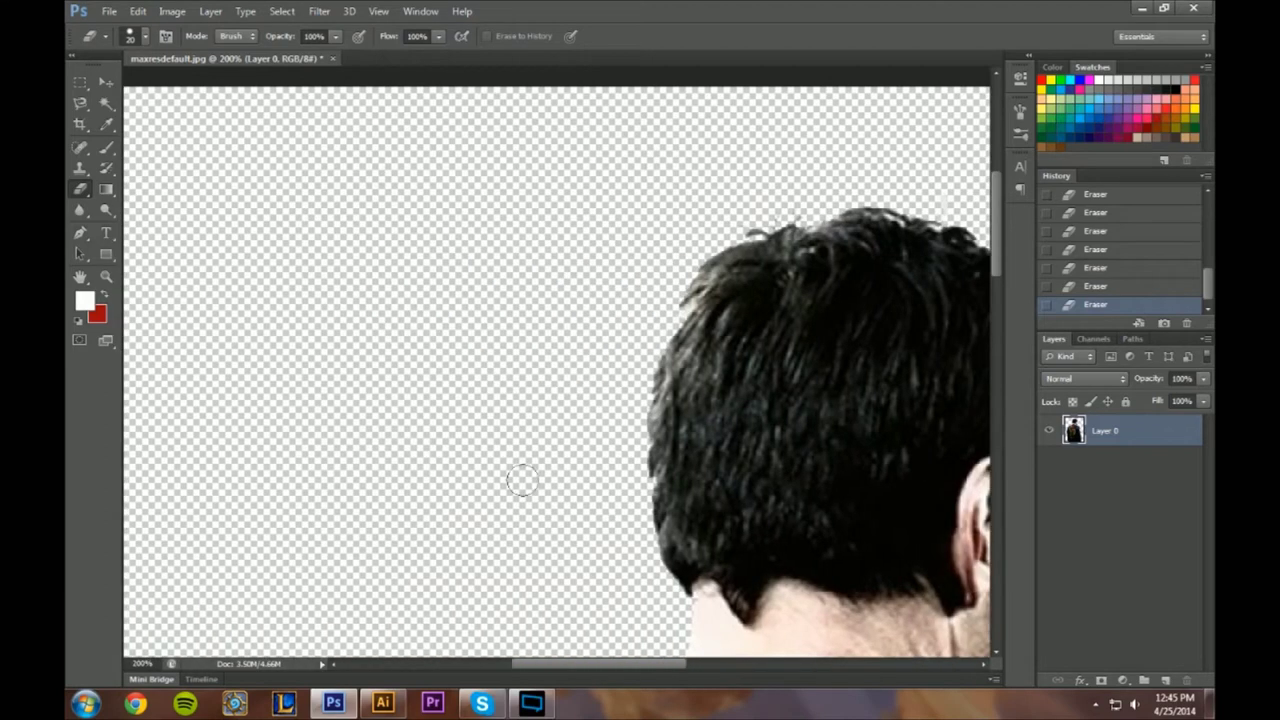
{"action": "scroll", "coordinate": [462, 351], "scroll_direction": "down", "scroll_amount": 1}
{"action": "scroll", "coordinate": [462, 350], "scroll_direction": "down", "scroll_amount": 5}
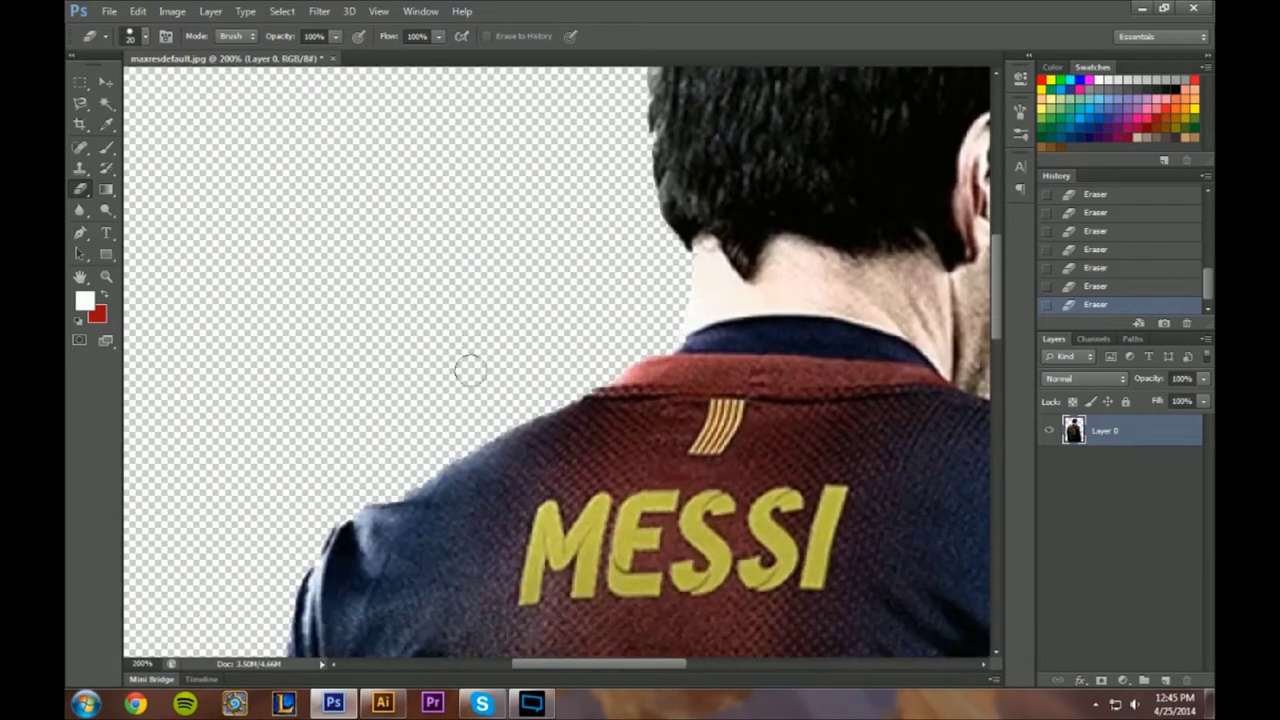
{"action": "left_click_drag", "start_coordinate": [641, 666], "coordinate": [611, 670]}
{"action": "scroll", "coordinate": [528, 337], "scroll_direction": "down", "scroll_amount": 6}
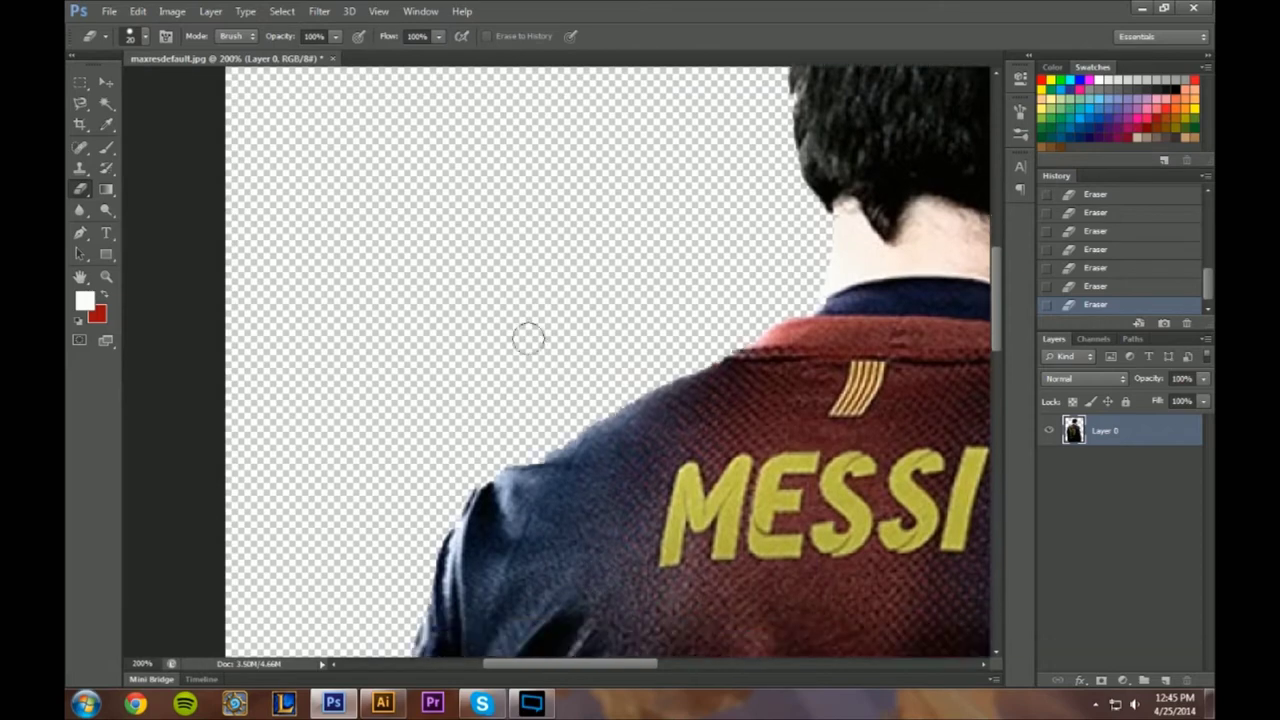
{"action": "scroll", "coordinate": [526, 337], "scroll_direction": "down", "scroll_amount": 15}
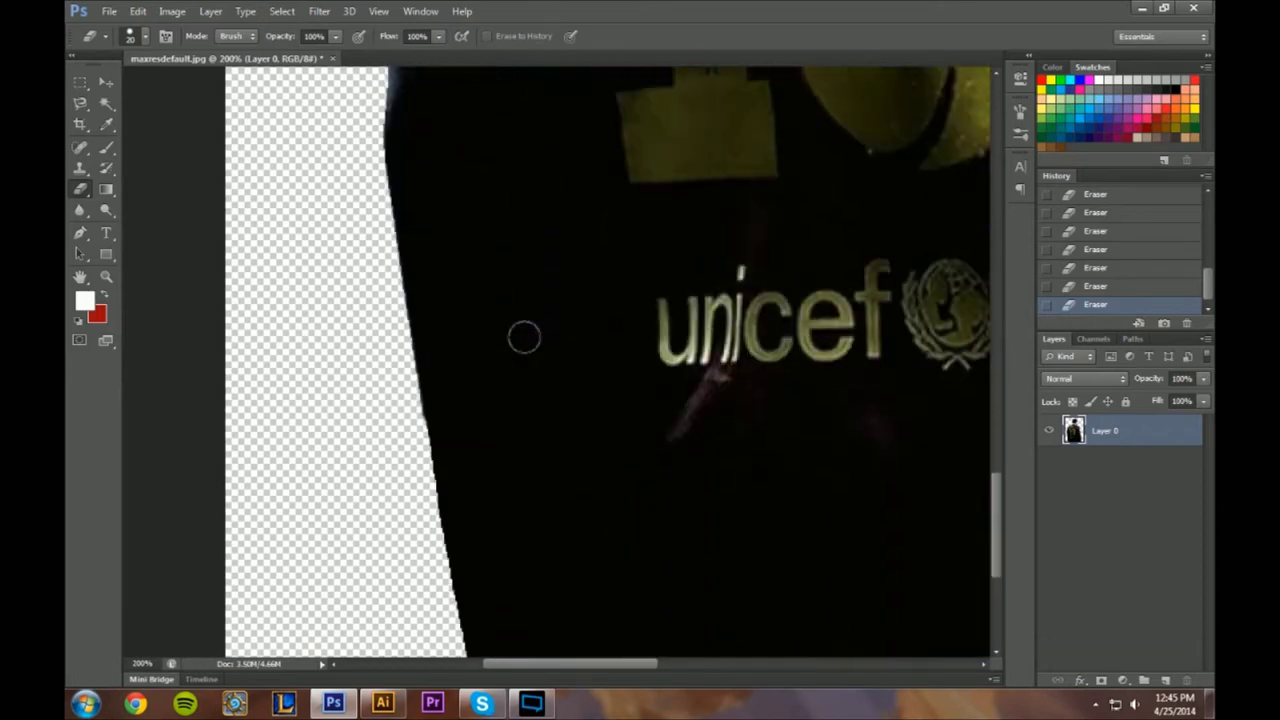
{"action": "scroll", "coordinate": [406, 330], "scroll_direction": "up", "scroll_amount": 1}
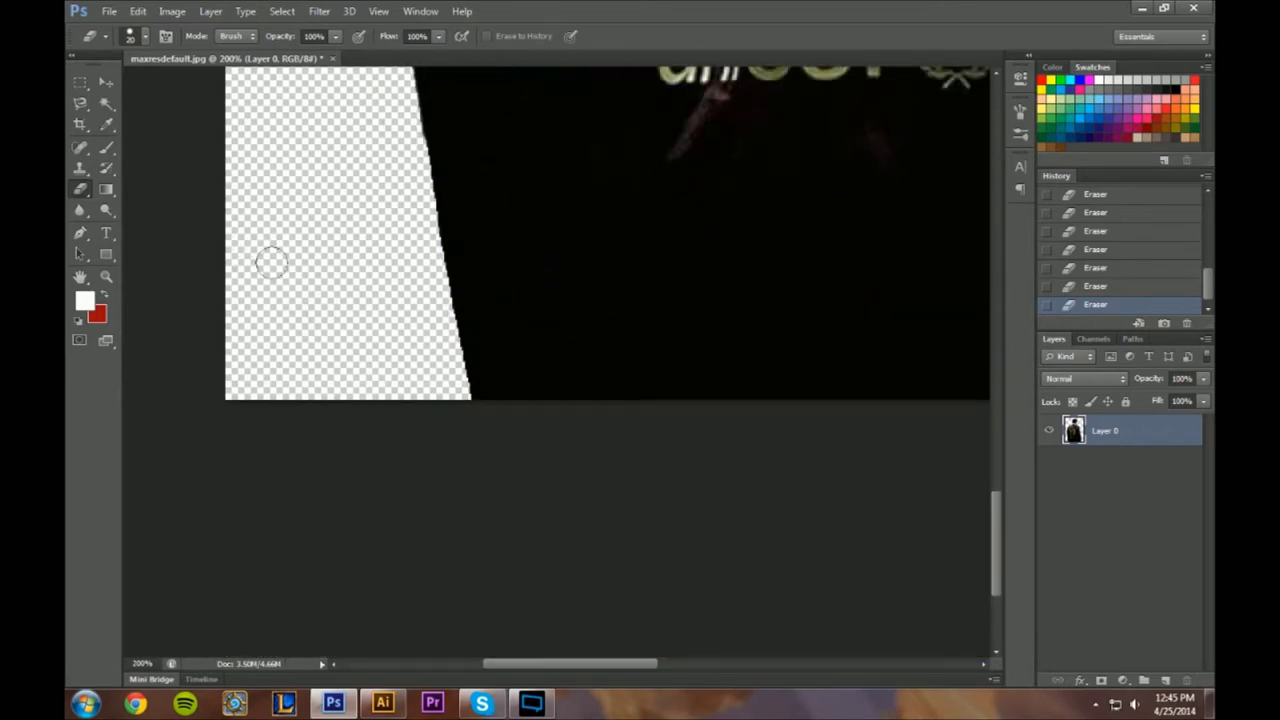
{"action": "key", "text": "z"}
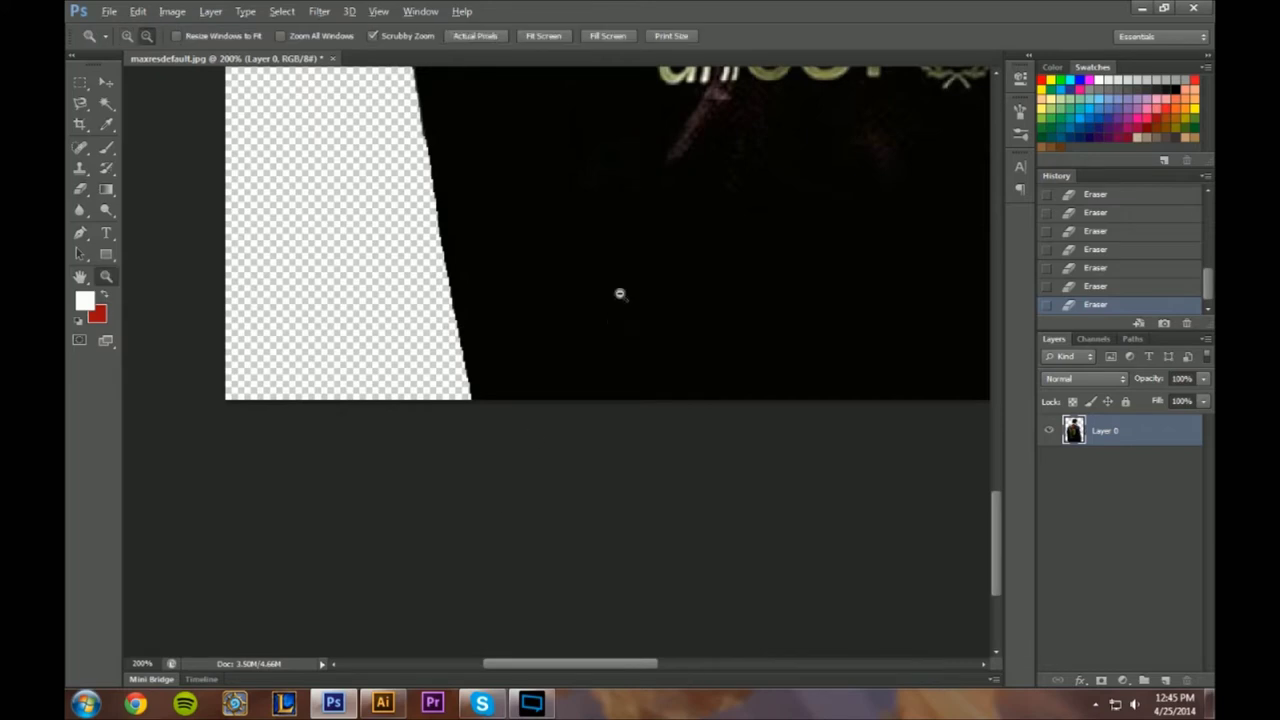
{"action": "left_click", "coordinate": [790, 205], "text": "alt"}
{"action": "left_click", "coordinate": [795, 184], "text": "alt"}
{"action": "scroll", "coordinate": [740, 241], "scroll_direction": "up", "scroll_amount": 14}
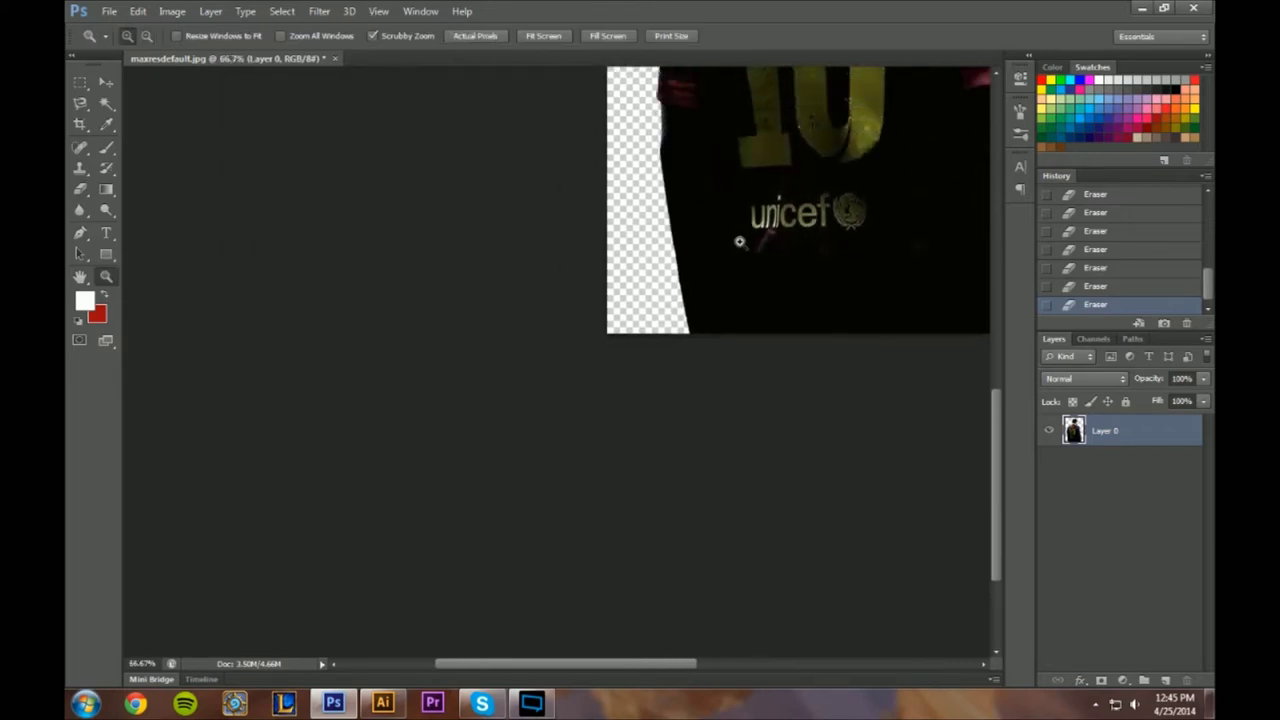
{"action": "scroll", "coordinate": [740, 241], "scroll_direction": "up", "scroll_amount": 2}
{"action": "left_click", "coordinate": [790, 406], "text": "alt"}
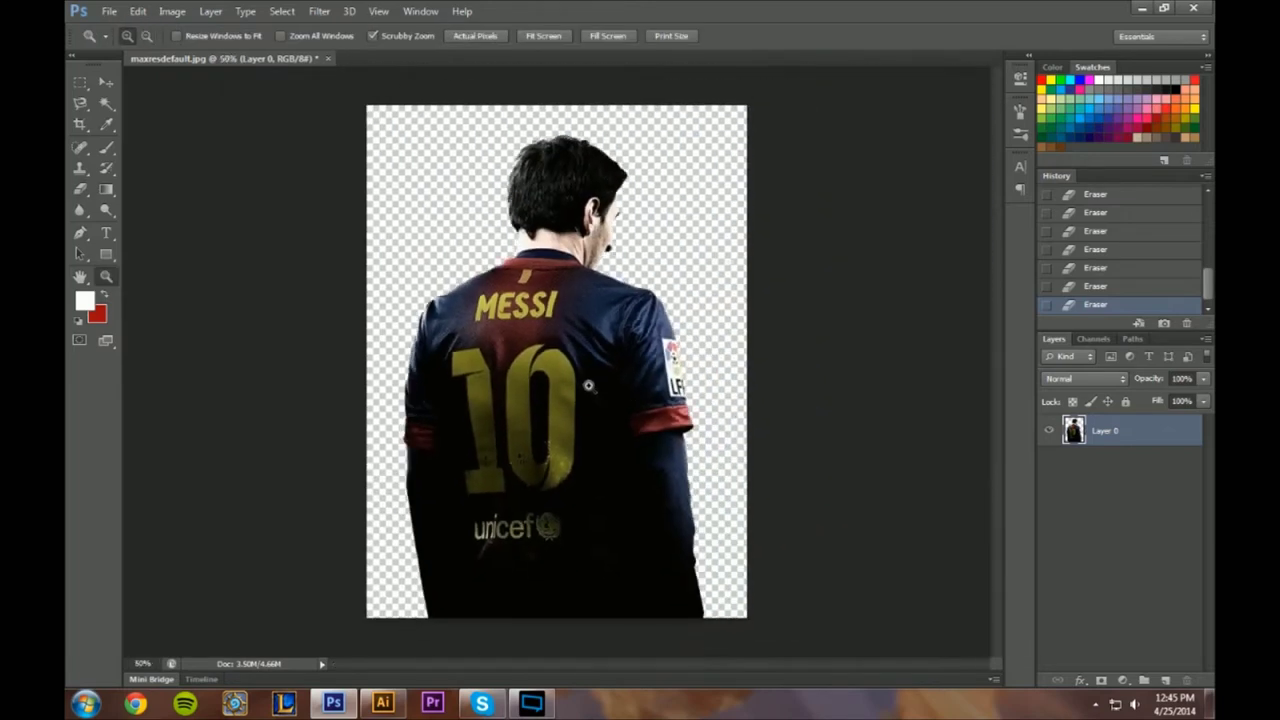
- Enlarge the Eraser brush to 600 px
{"action": "left_click", "coordinate": [80, 189]}
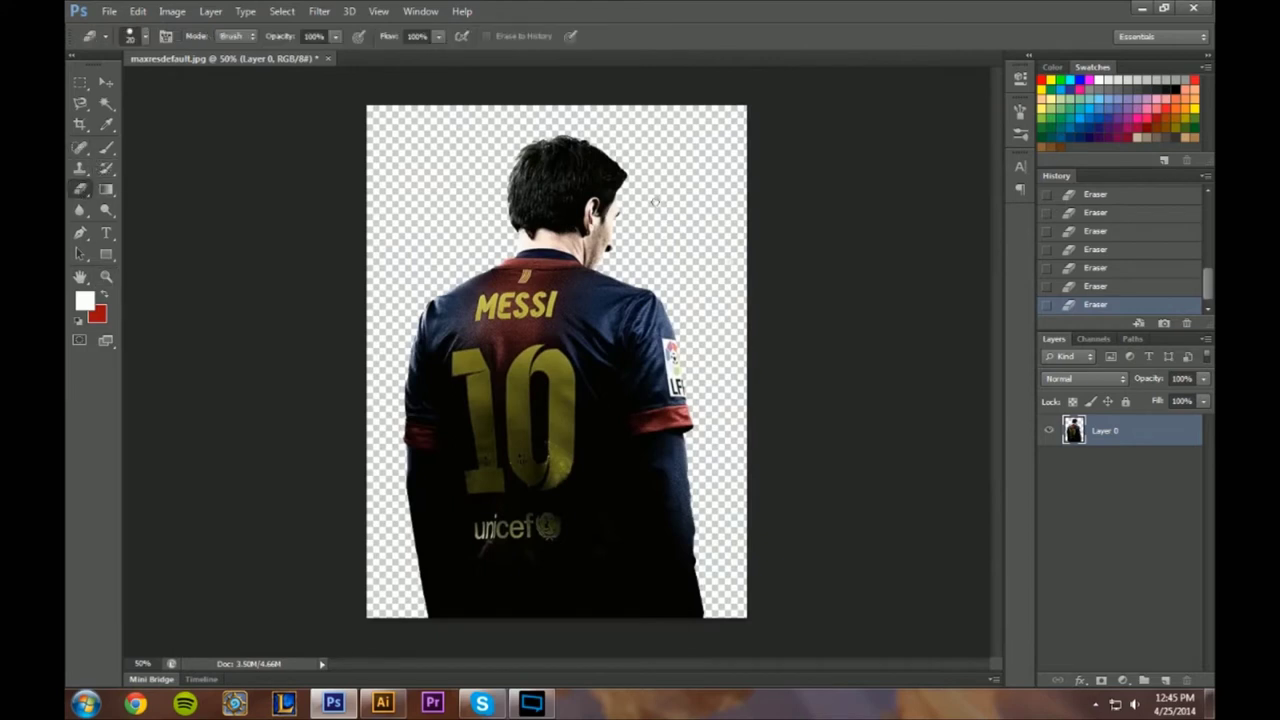
{"action": "key", "text": "bracketright"}
{"action": "key", "text": "bracketright"}
{"action": "key", "text": "bracketright"}
{"action": "key", "text": "bracketright"}
{"action": "key", "text": "bracketright"}
{"action": "key", "text": "bracketright"}
{"action": "key", "text": "bracketright"}
{"action": "key", "text": "bracketright"}
{"action": "key", "text": "bracketright"}
{"action": "key", "text": "bracketright"}
{"action": "key", "text": "bracketright"}
{"action": "key", "text": "bracketright"}
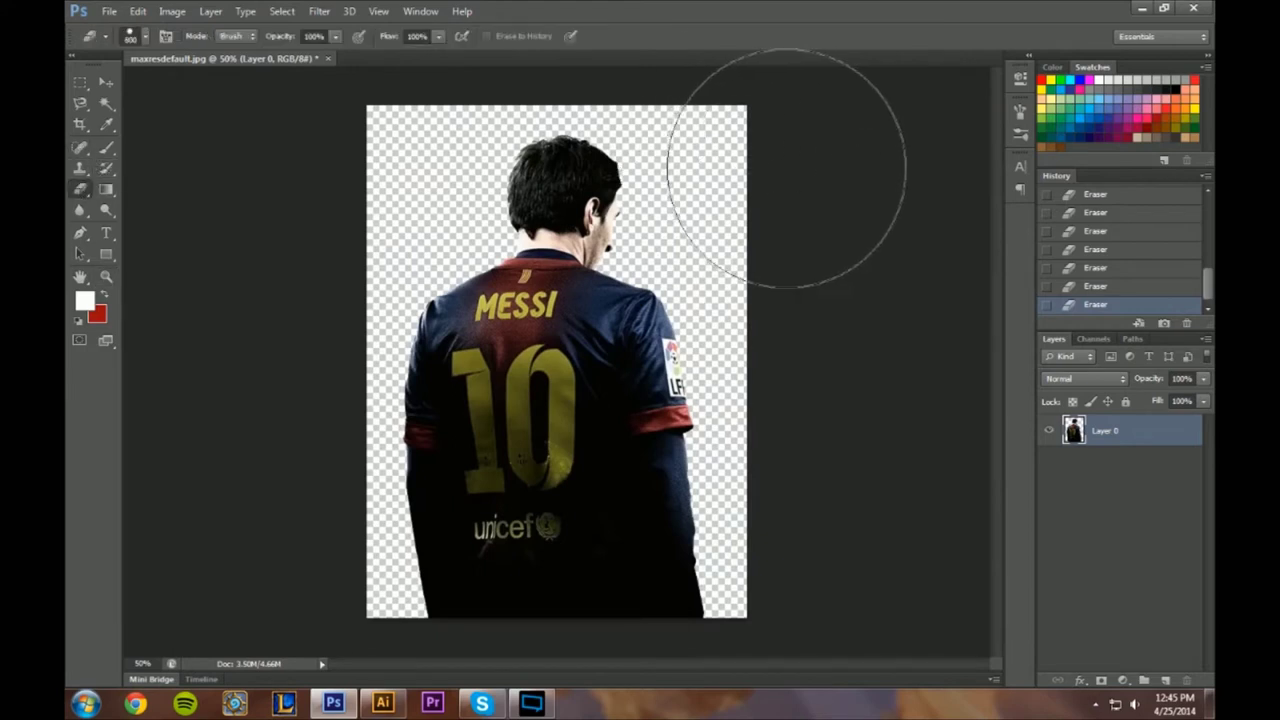
- Reduce the Eraser brush to 300 px
{"action": "key", "text": "bracketleft"}
{"action": "key", "text": "bracketleft"}
{"action": "key", "text": "bracketleft"}
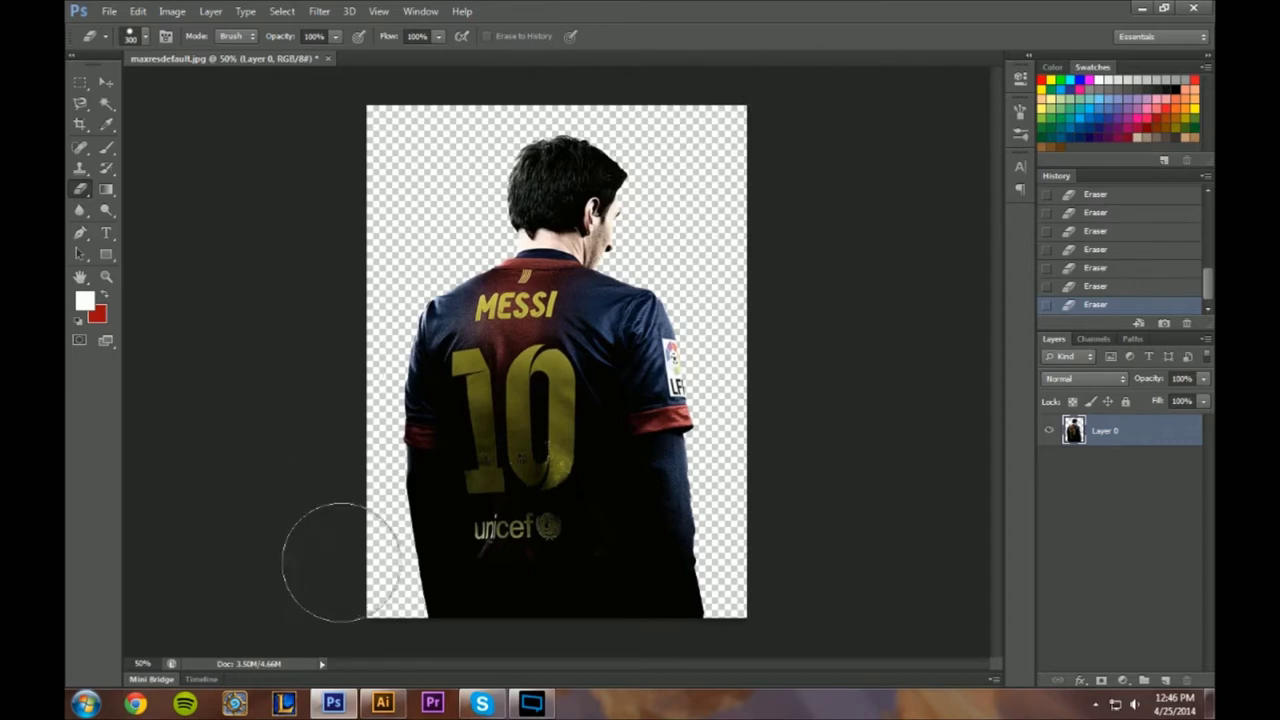
- Save the cut-out to the Desktop as a PNG copy named maxresdefault with smallest compression and no interlacing, and close Photoshop
{"action": "left_click", "coordinate": [109, 11]}
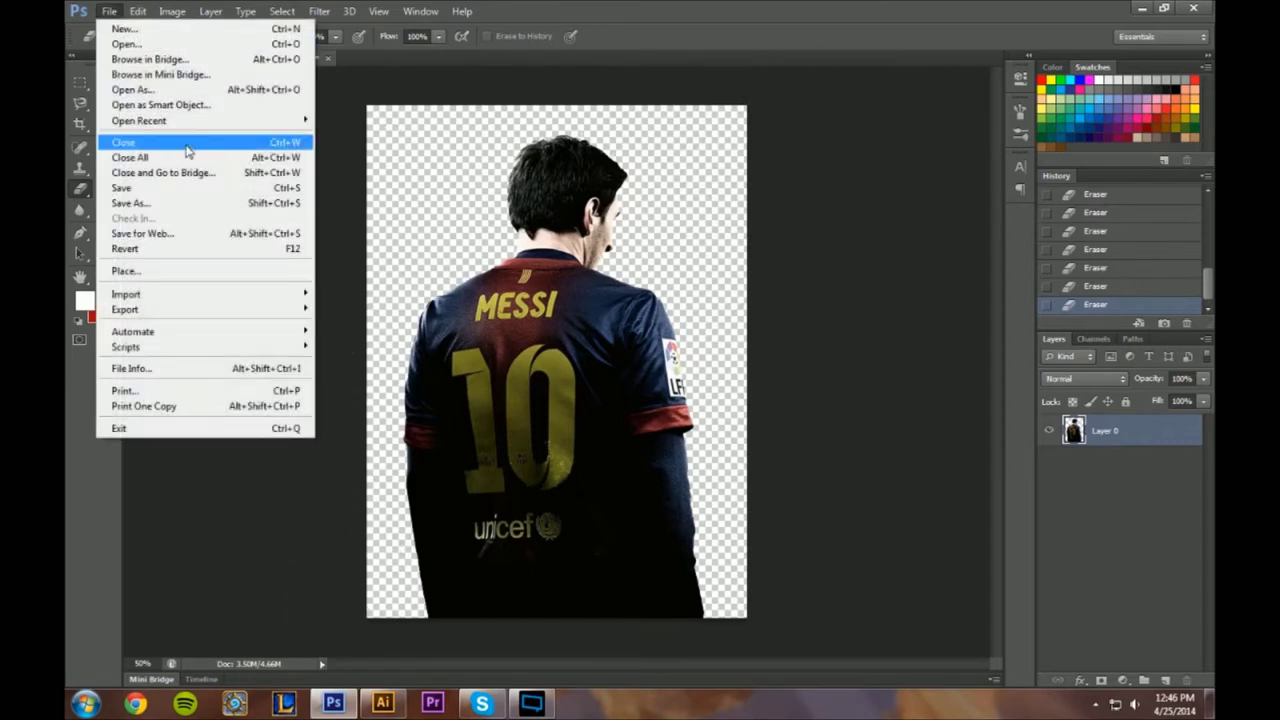
{"action": "left_click", "coordinate": [183, 203]}
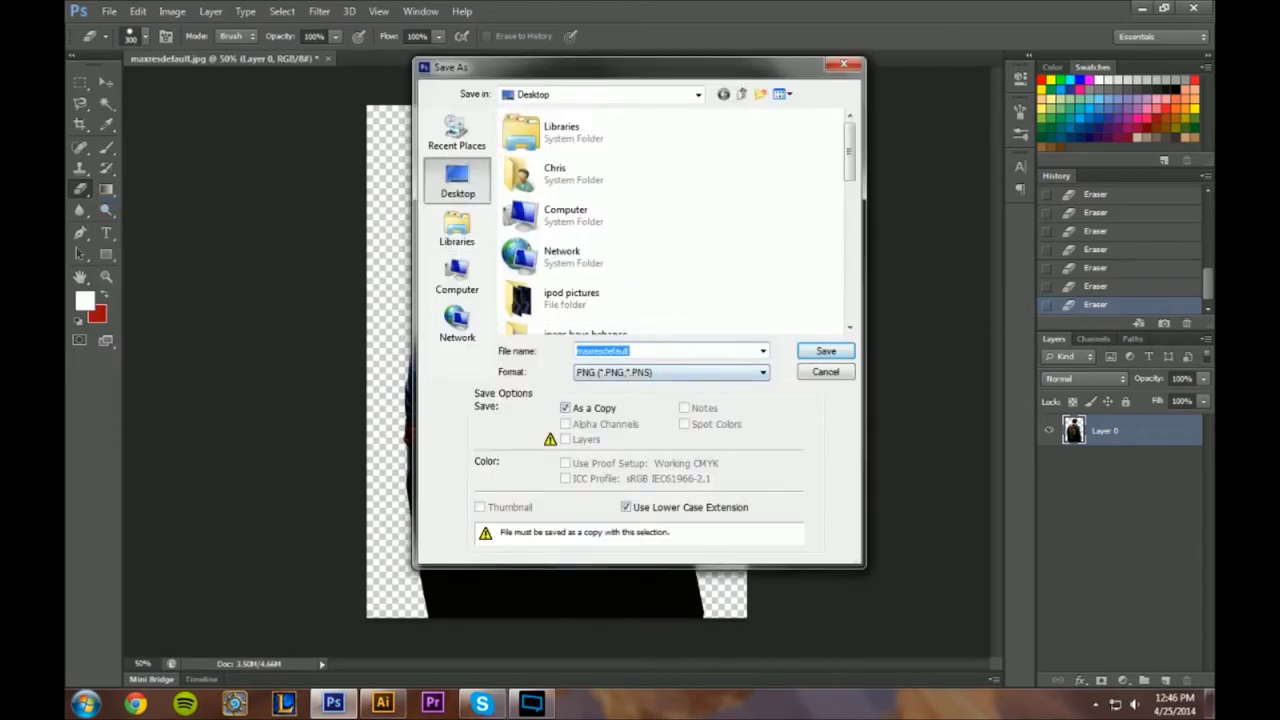
{"action": "left_click", "coordinate": [680, 374]}
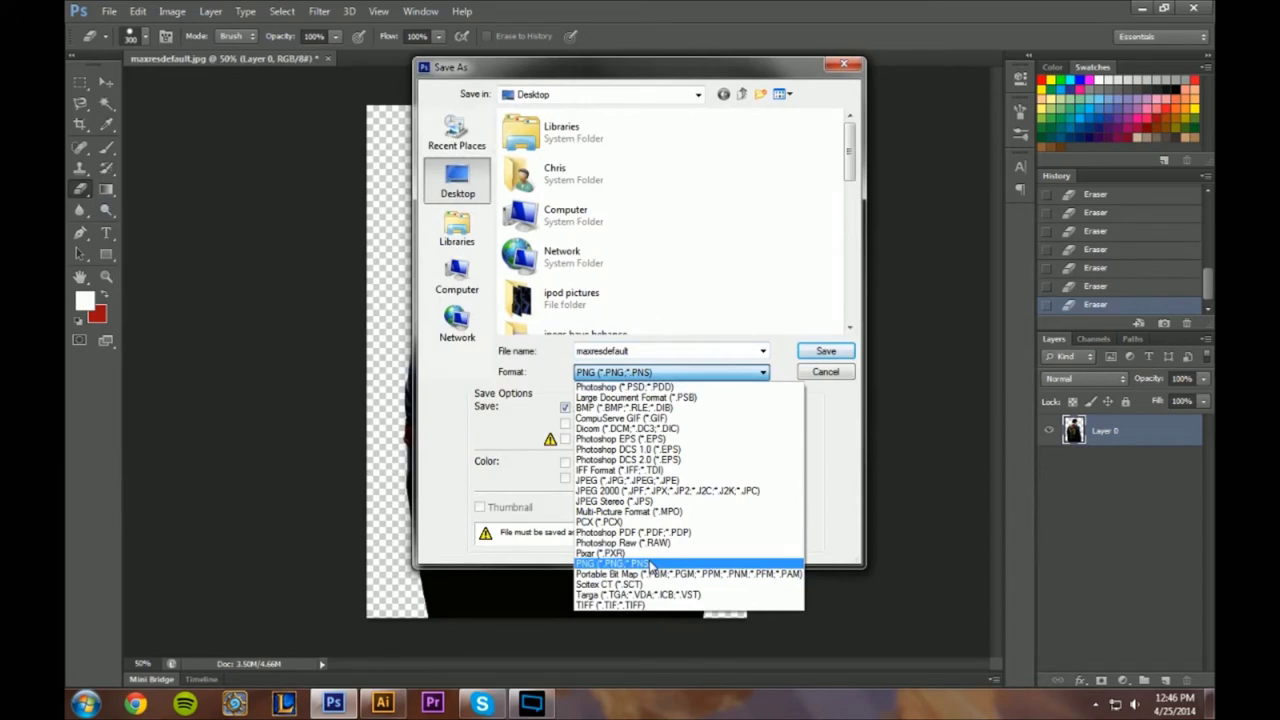
{"action": "left_click", "coordinate": [650, 564]}
{"action": "left_click", "coordinate": [818, 352]}
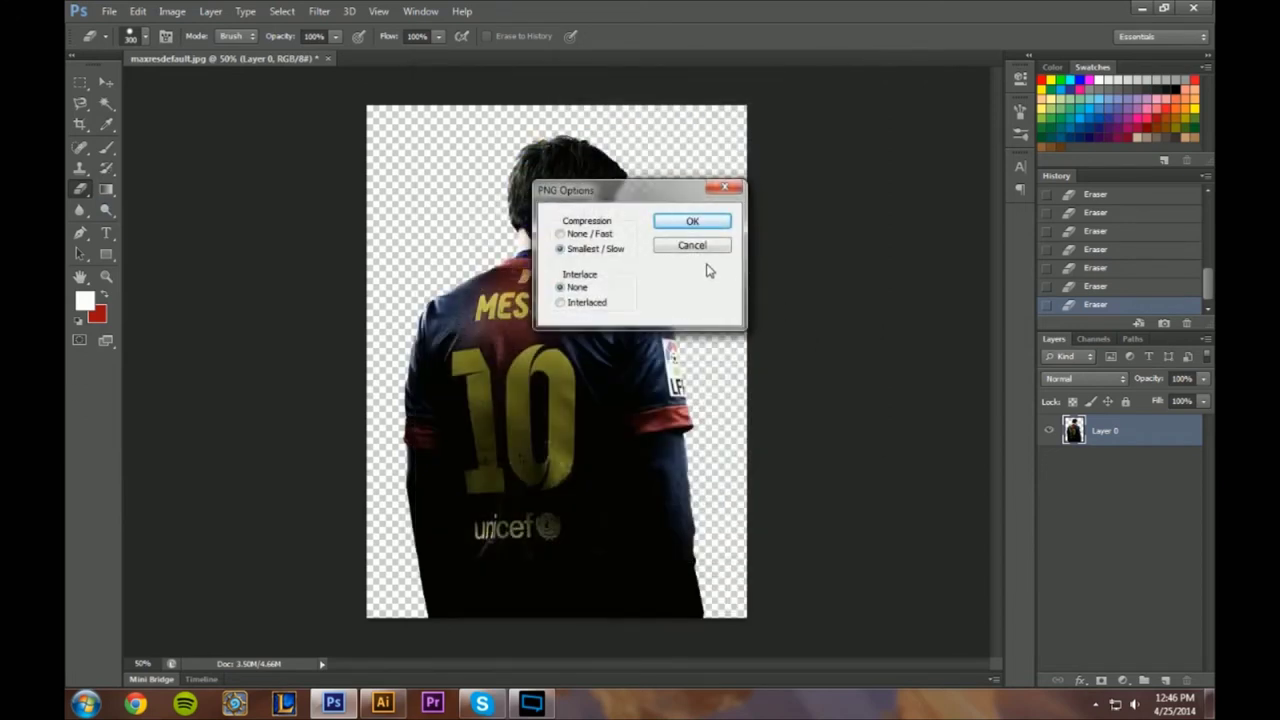
{"action": "left_click", "coordinate": [692, 221]}
{"action": "left_click", "coordinate": [1193, 9]}
{"action": "left_click", "coordinate": [643, 272]}
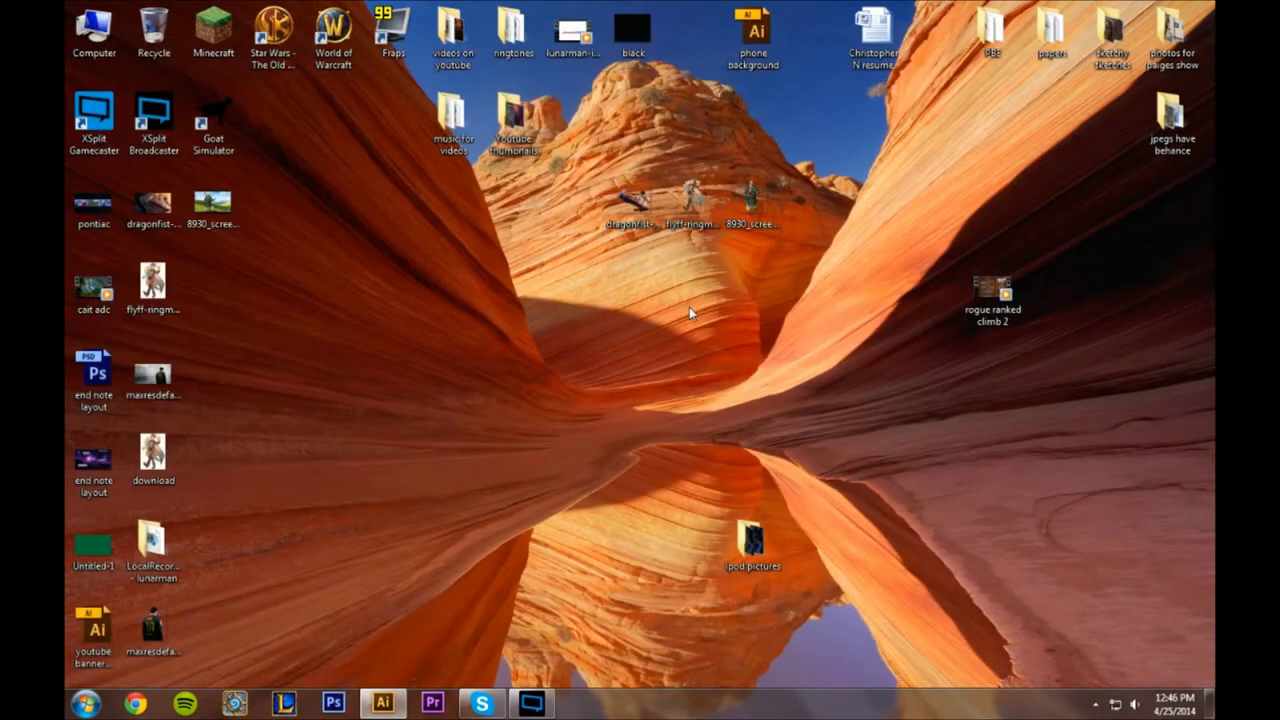
- Place the saved maxresdefault cut-out beside the other cut-out images on the desktop and preview it in Photo Gallery
{"action": "left_click_drag", "start_coordinate": [152, 628], "coordinate": [813, 212]}
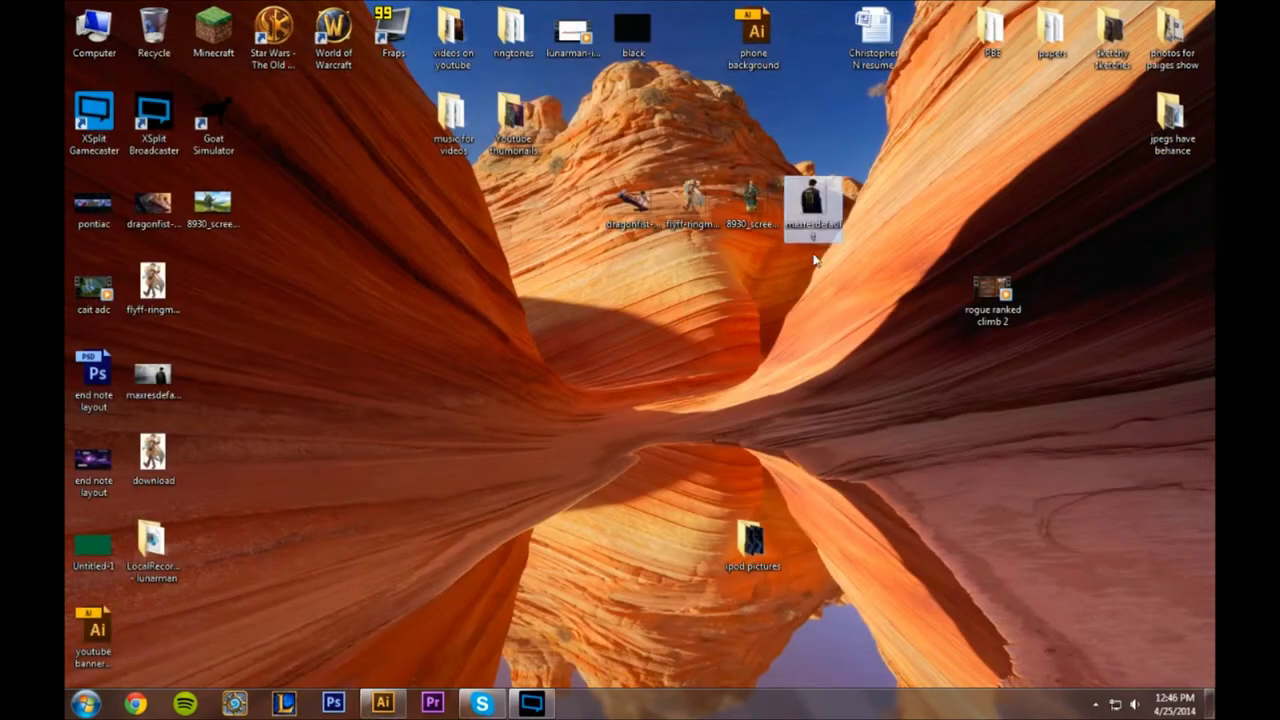
{"action": "double_click", "coordinate": [812, 205]}
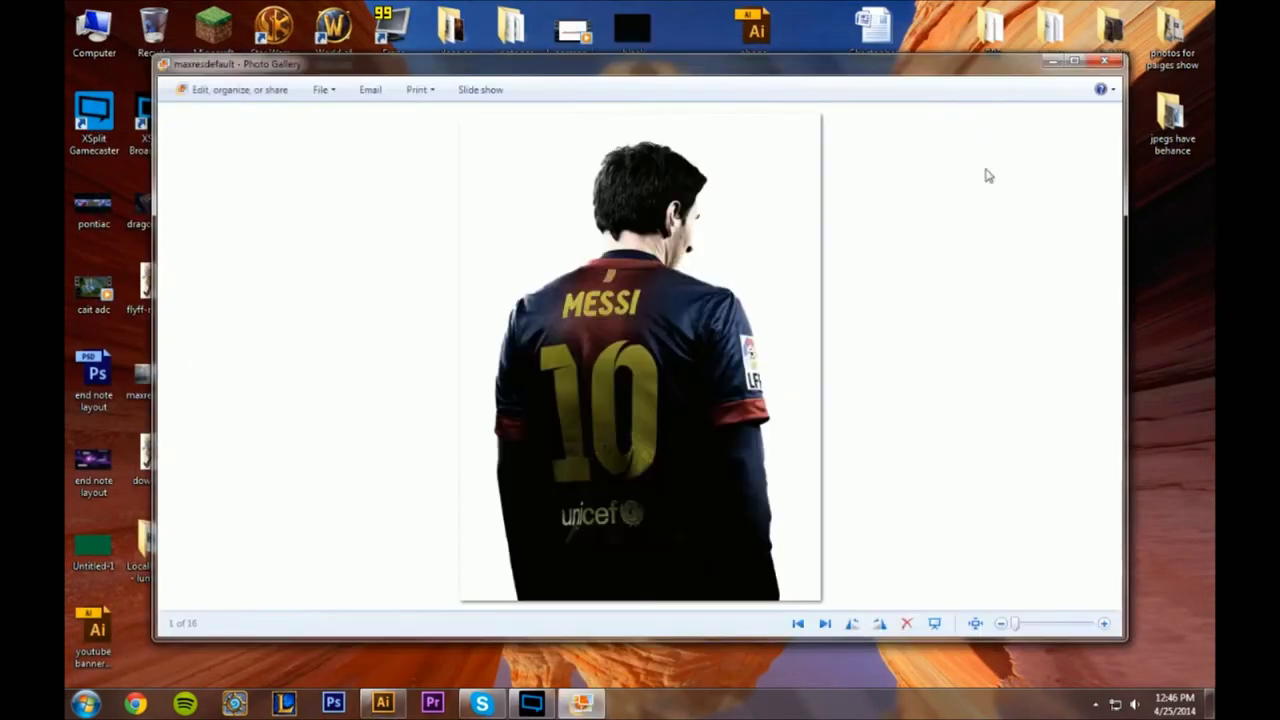
{"action": "left_click", "coordinate": [1104, 61]}
- Move the group of four cut-out images to an empty area lower on the desktop
{"action": "left_click_drag", "start_coordinate": [863, 176], "coordinate": [589, 216]}
{"action": "left_click", "coordinate": [634, 337]}
{"action": "left_click_drag", "start_coordinate": [610, 146], "coordinate": [853, 241]}
{"action": "left_click_drag", "start_coordinate": [811, 201], "coordinate": [622, 388]}
{"action": "left_click", "coordinate": [770, 335]}
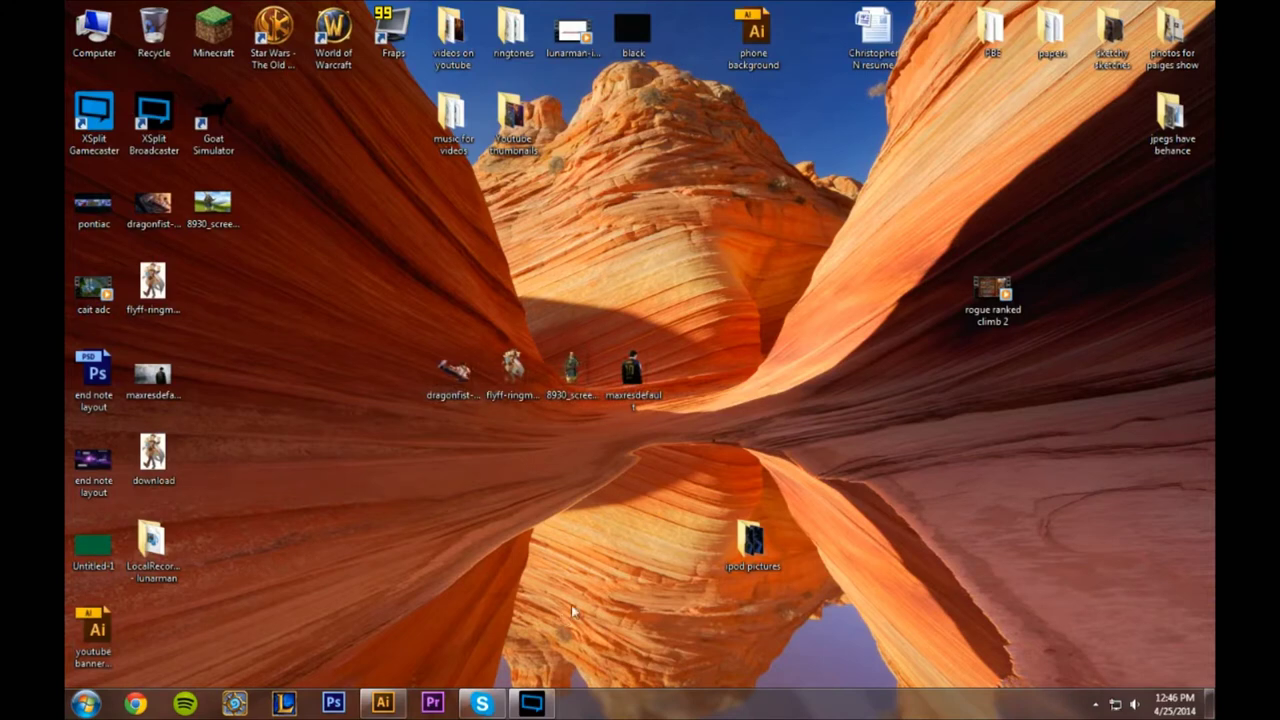
- Switch to Illustrator with the youtube banner template.ai document
{"action": "mouse_move", "coordinate": [538, 706]}
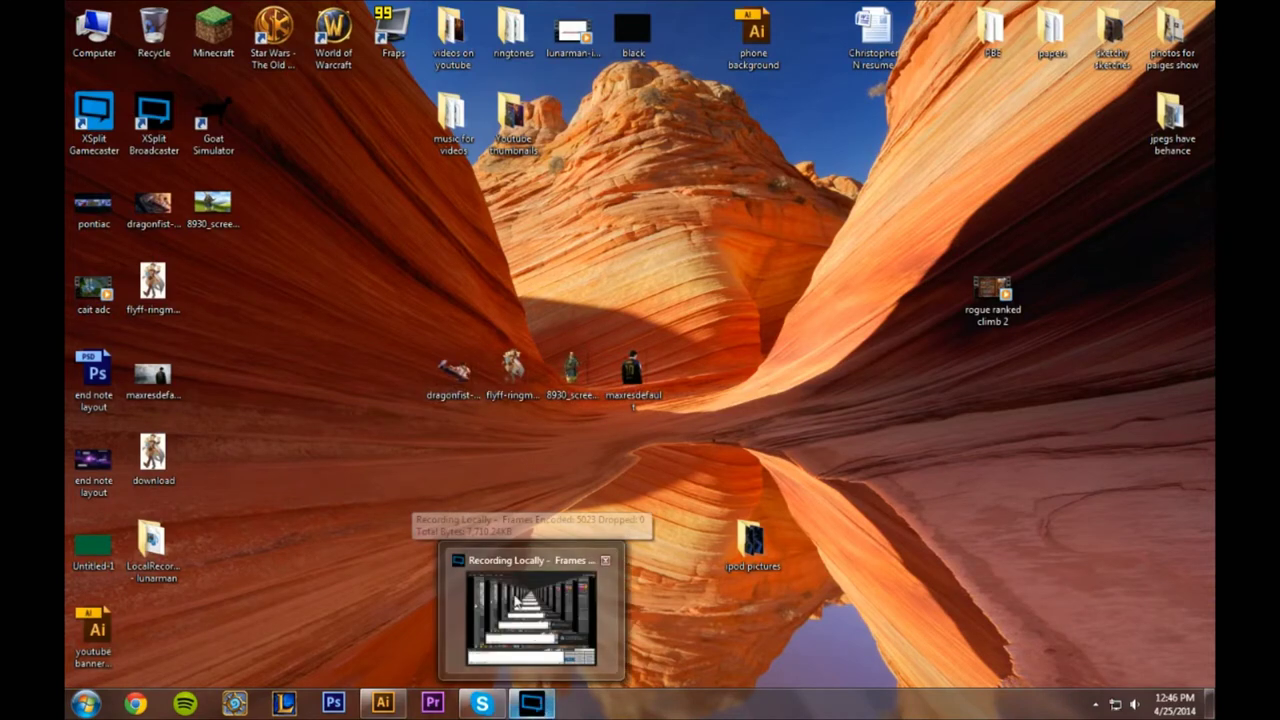
{"action": "mouse_move", "coordinate": [390, 706]}
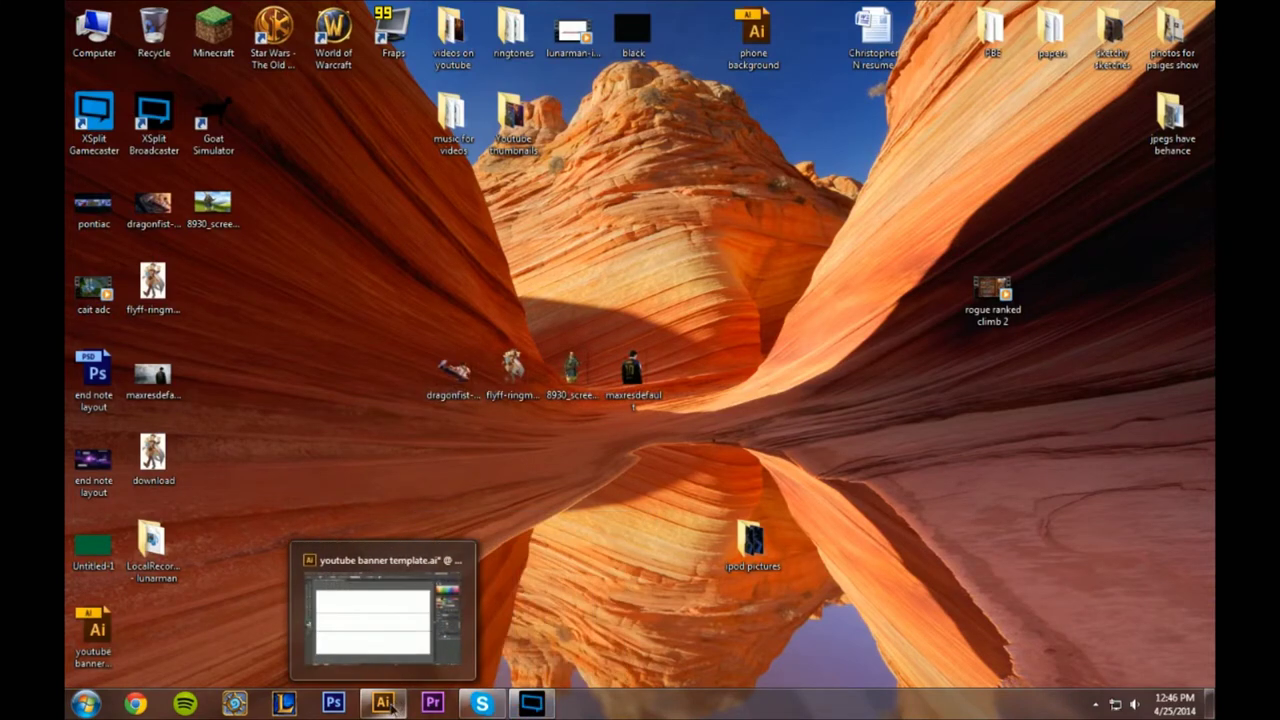
{"action": "left_click", "coordinate": [390, 706]}
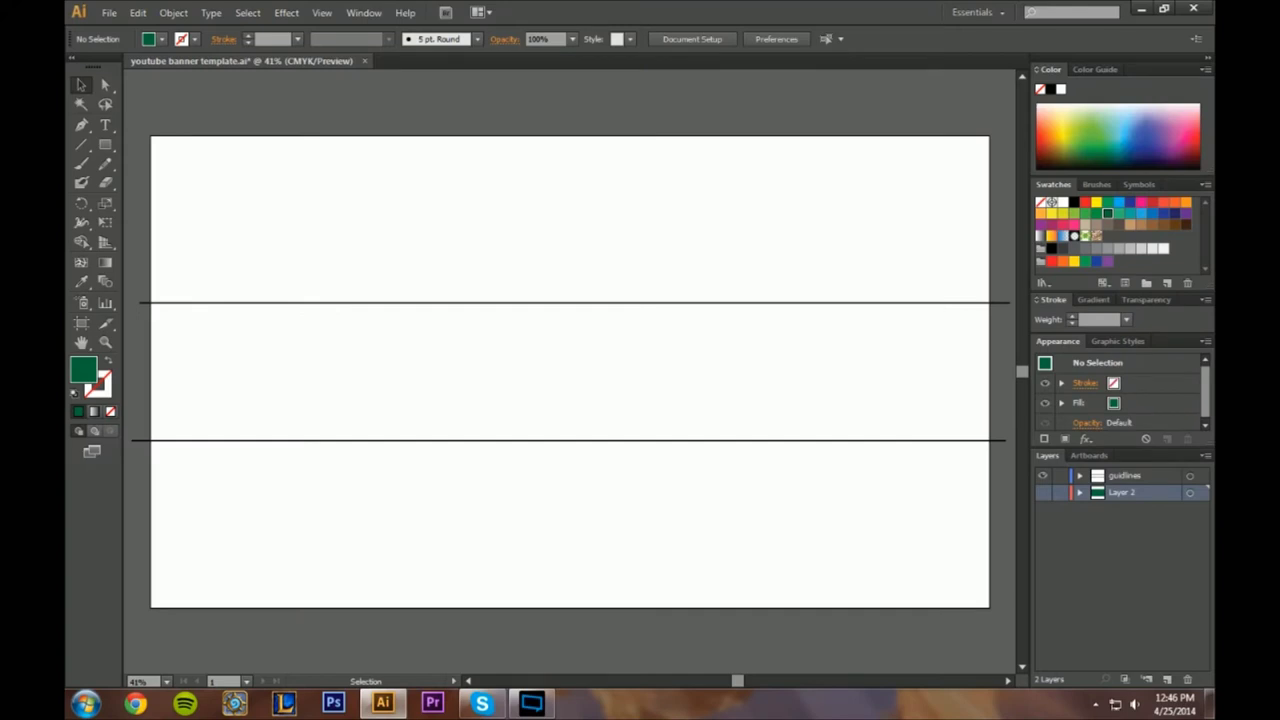
{"action": "scroll", "coordinate": [570, 360], "scroll_direction": "down", "scroll_amount": 1}
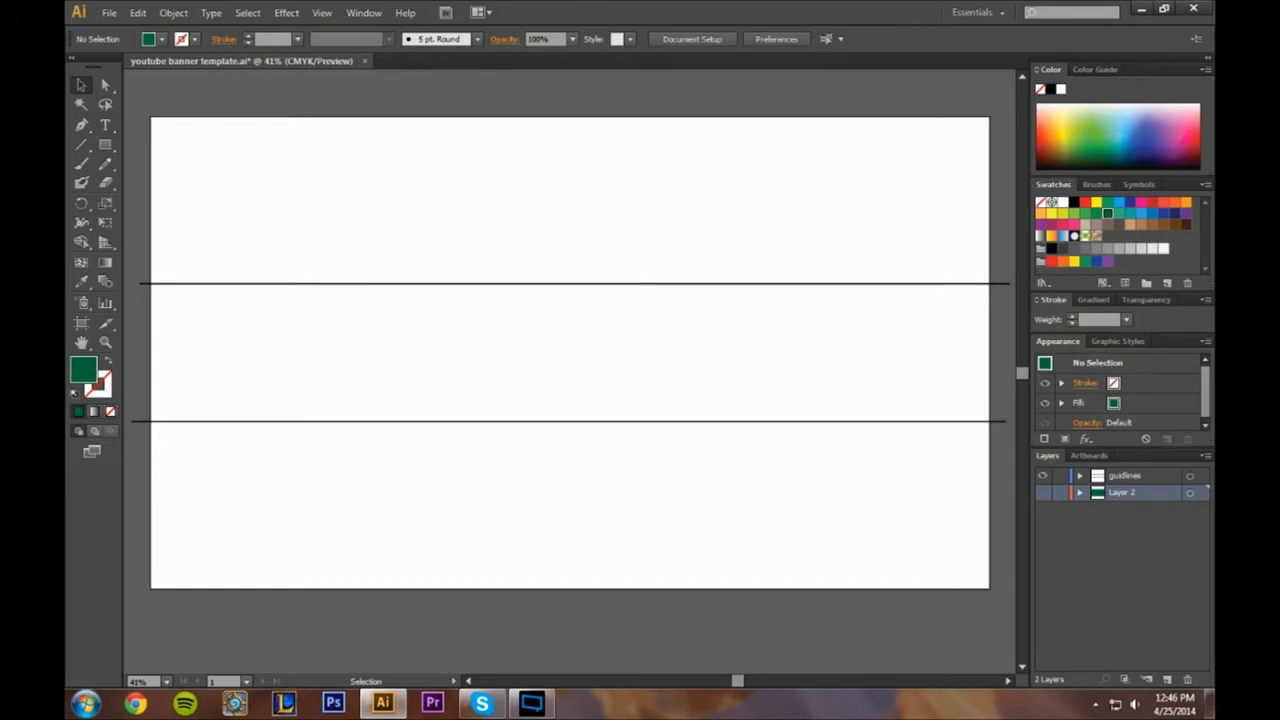
{"action": "left_click", "coordinate": [1141, 8]}
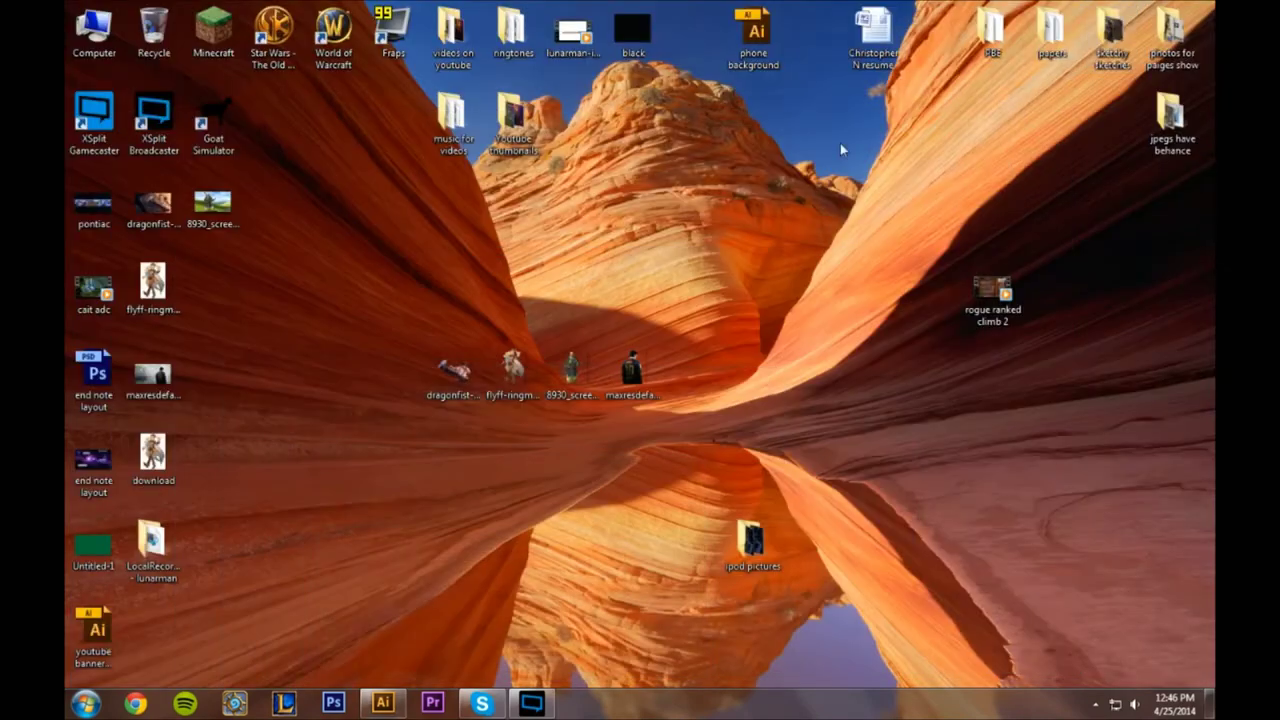
{"action": "left_click", "coordinate": [527, 708]}
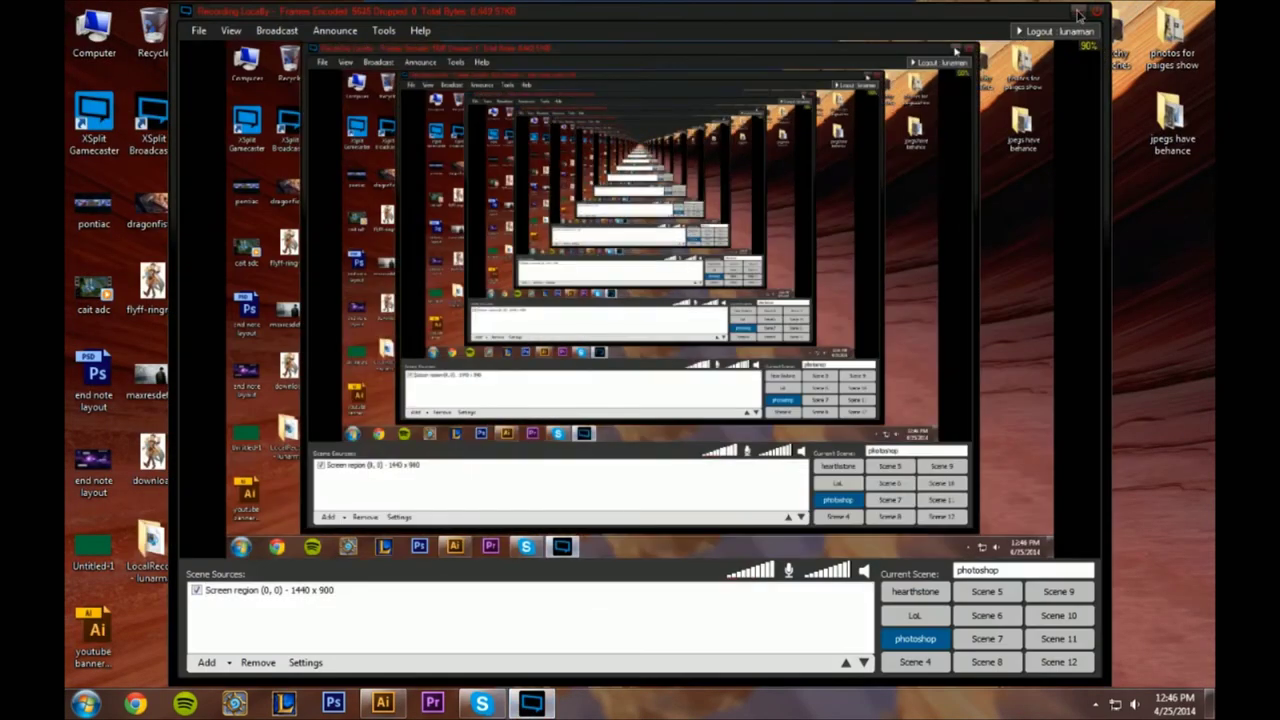
{"action": "left_click", "coordinate": [522, 711]}
{"action": "left_click", "coordinate": [382, 704]}
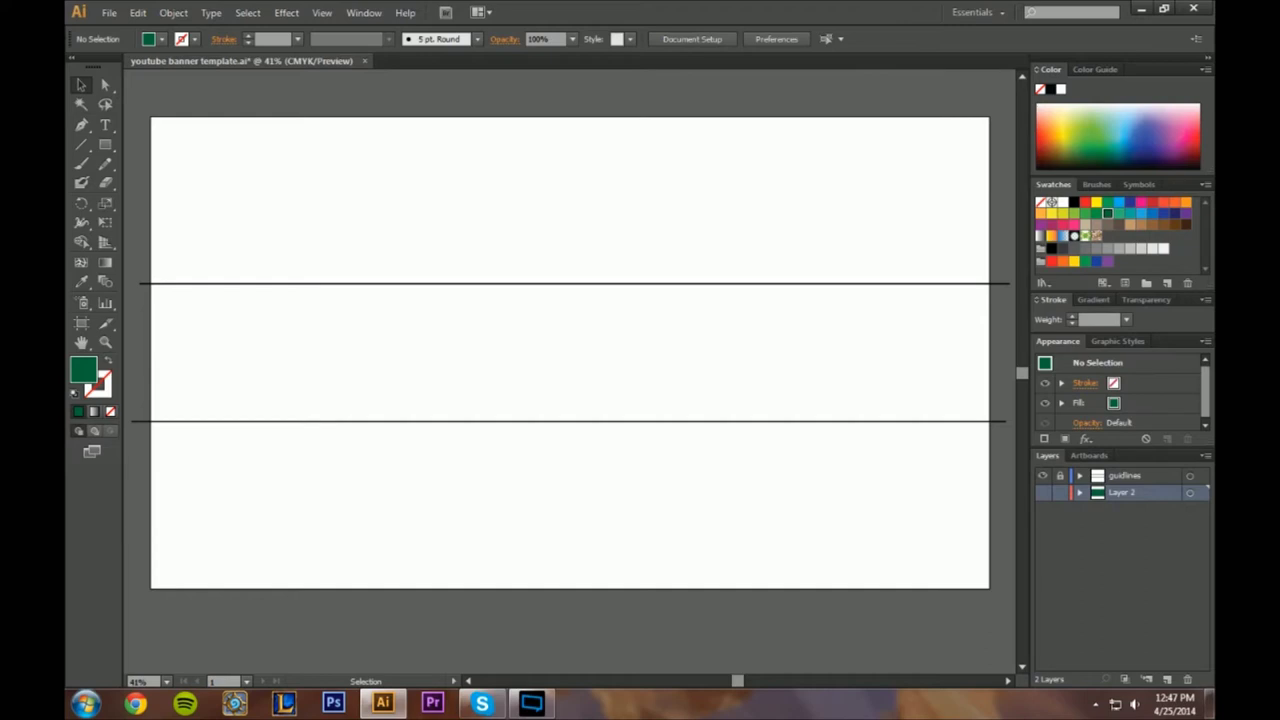
{"action": "left_click", "coordinate": [173, 12]}
{"action": "mouse_move", "coordinate": [130, 16]}
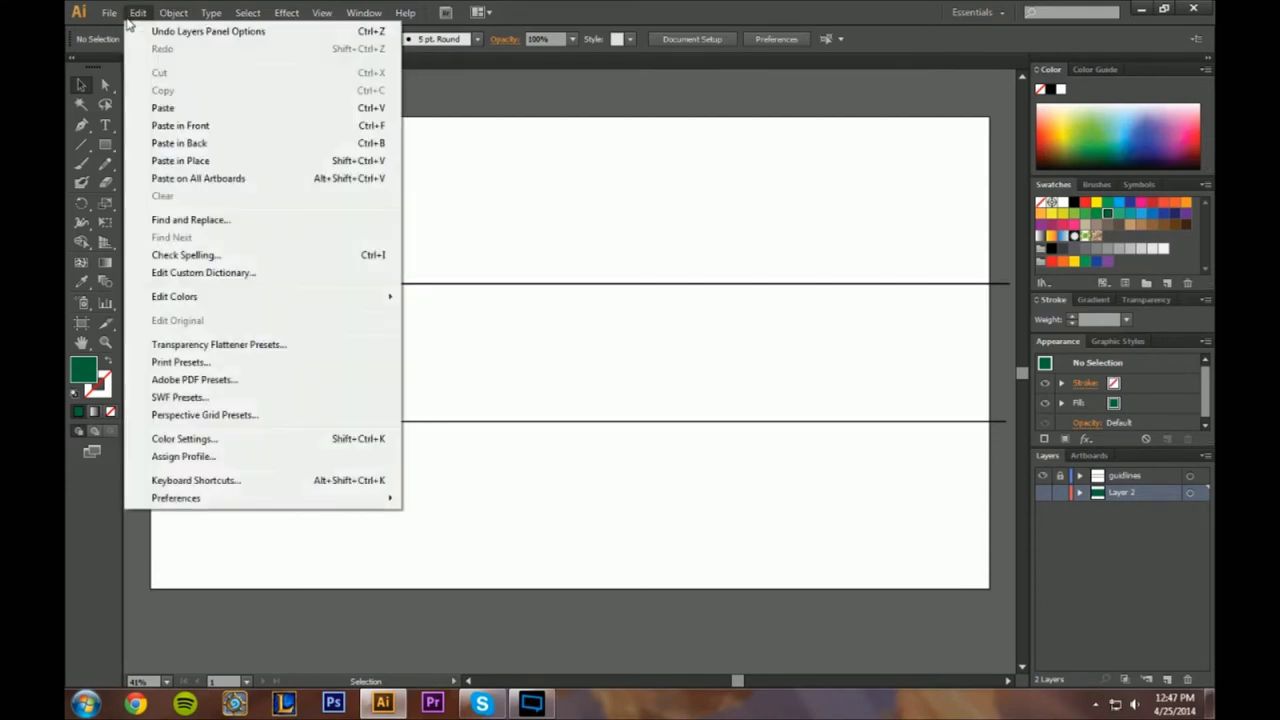
{"action": "left_click", "coordinate": [479, 90]}
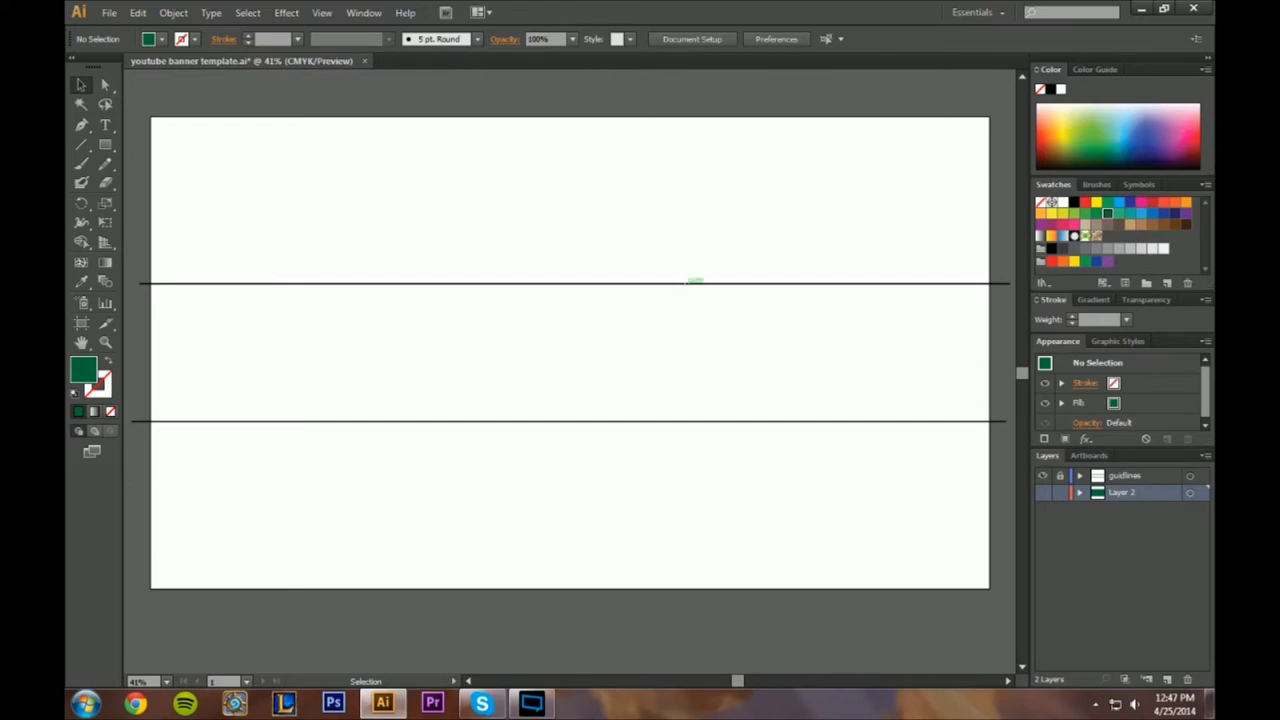
{"action": "left_click", "coordinate": [105, 87]}
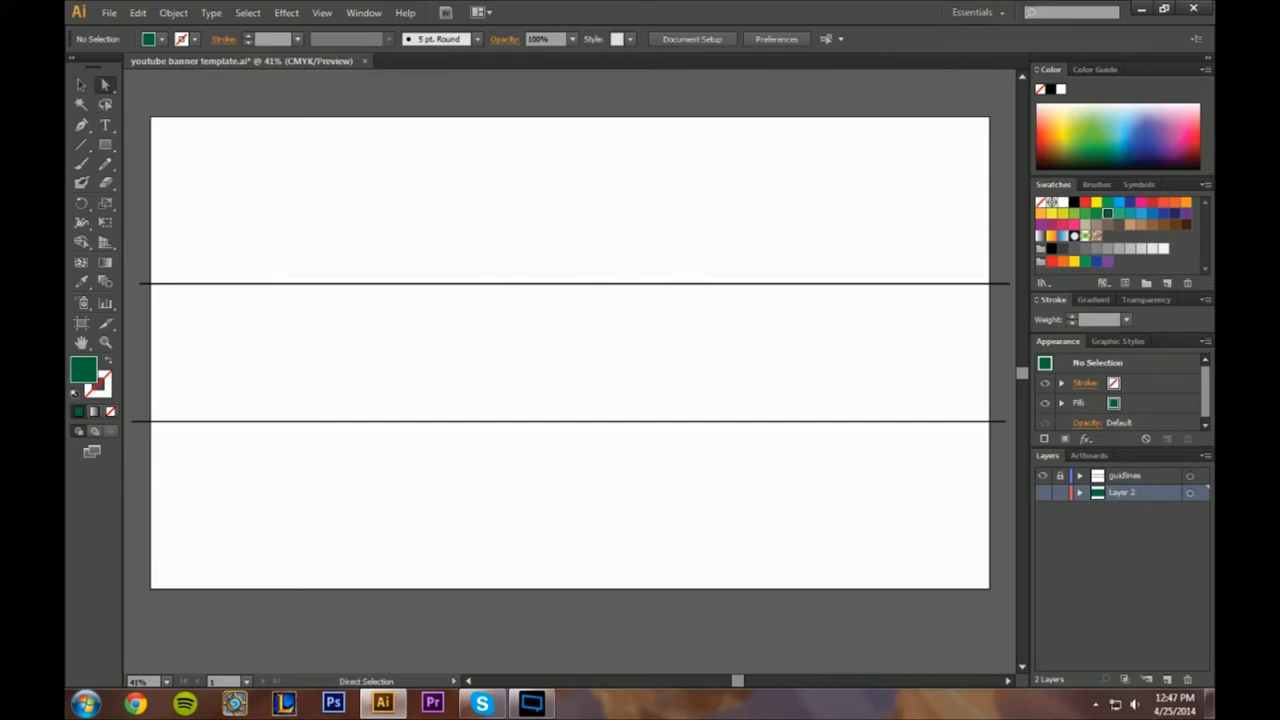
{"action": "left_click", "coordinate": [82, 86]}
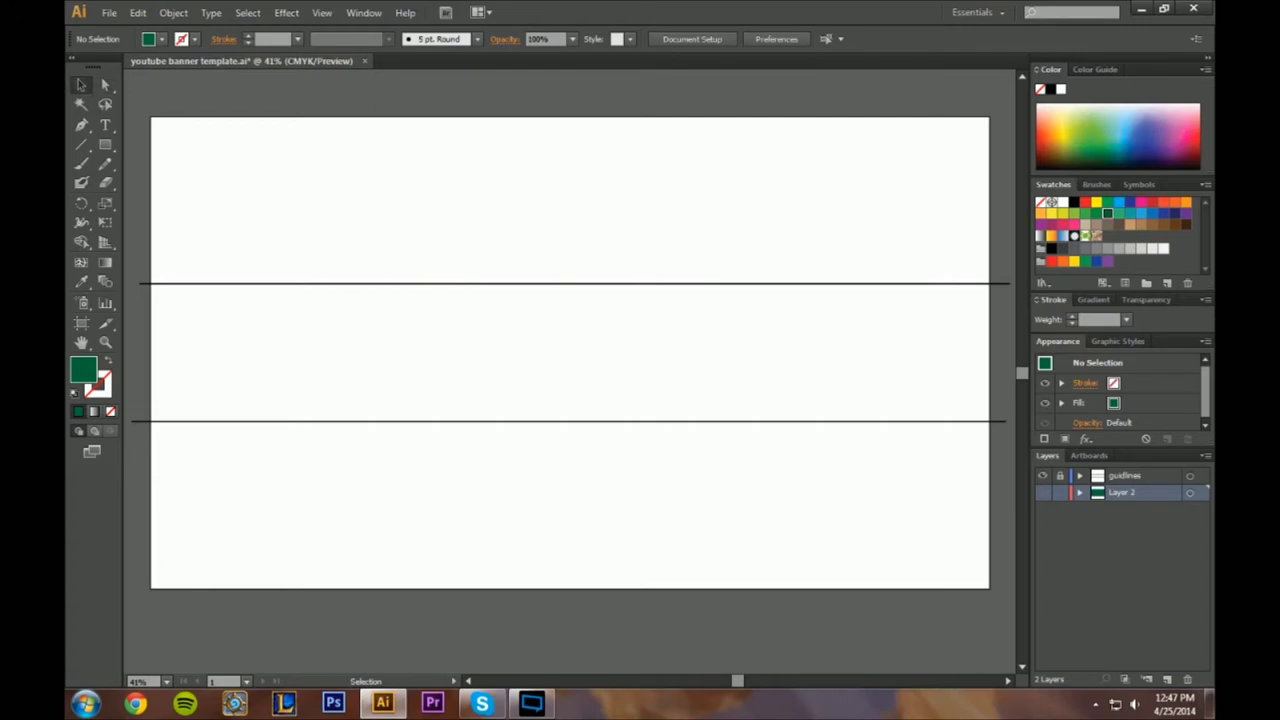
- Unlock the guidlines layer and examine the X and Y positions and widths of its two horizontal guide lines
{"action": "left_click", "coordinate": [1130, 477]}
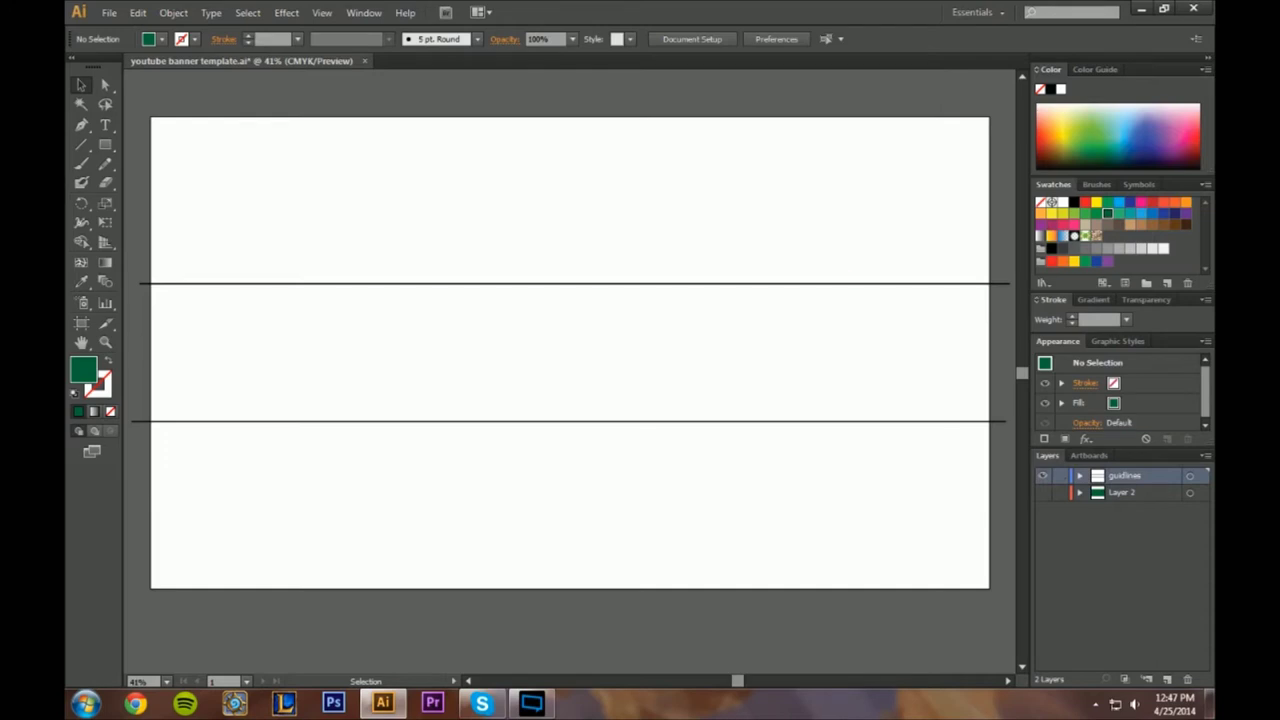
{"action": "left_click", "coordinate": [840, 283]}
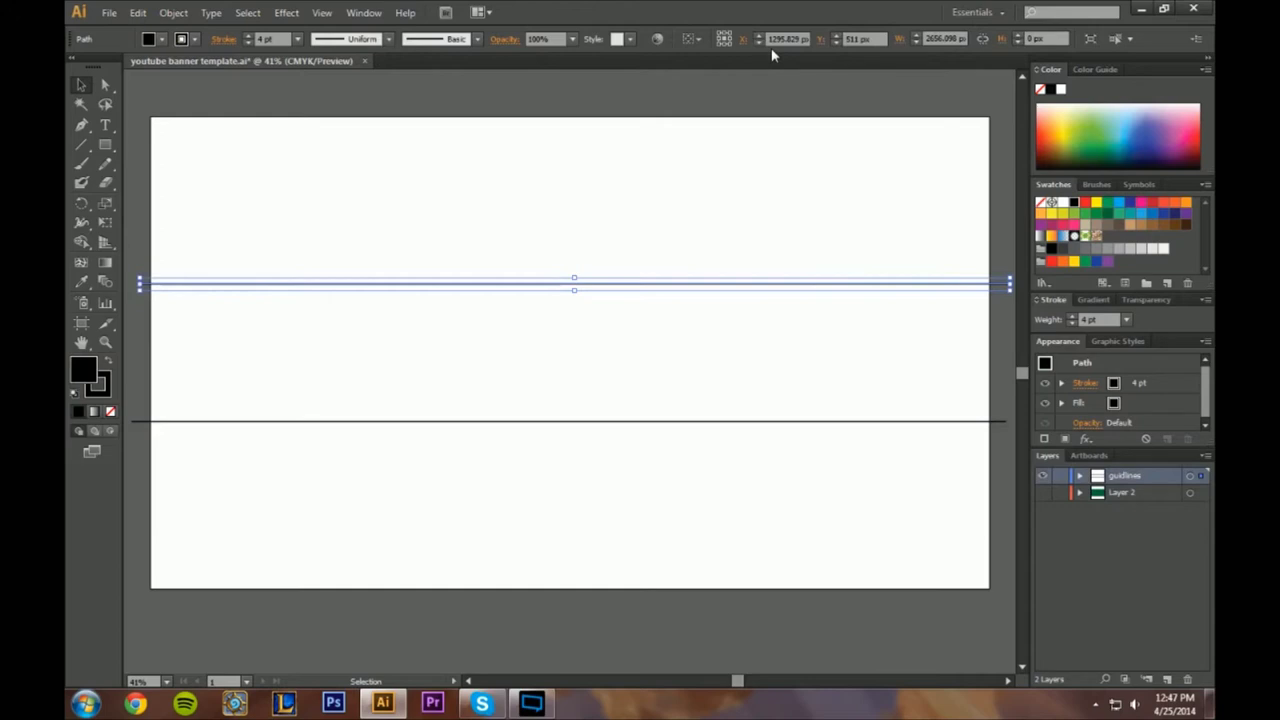
{"action": "left_click", "coordinate": [794, 421]}
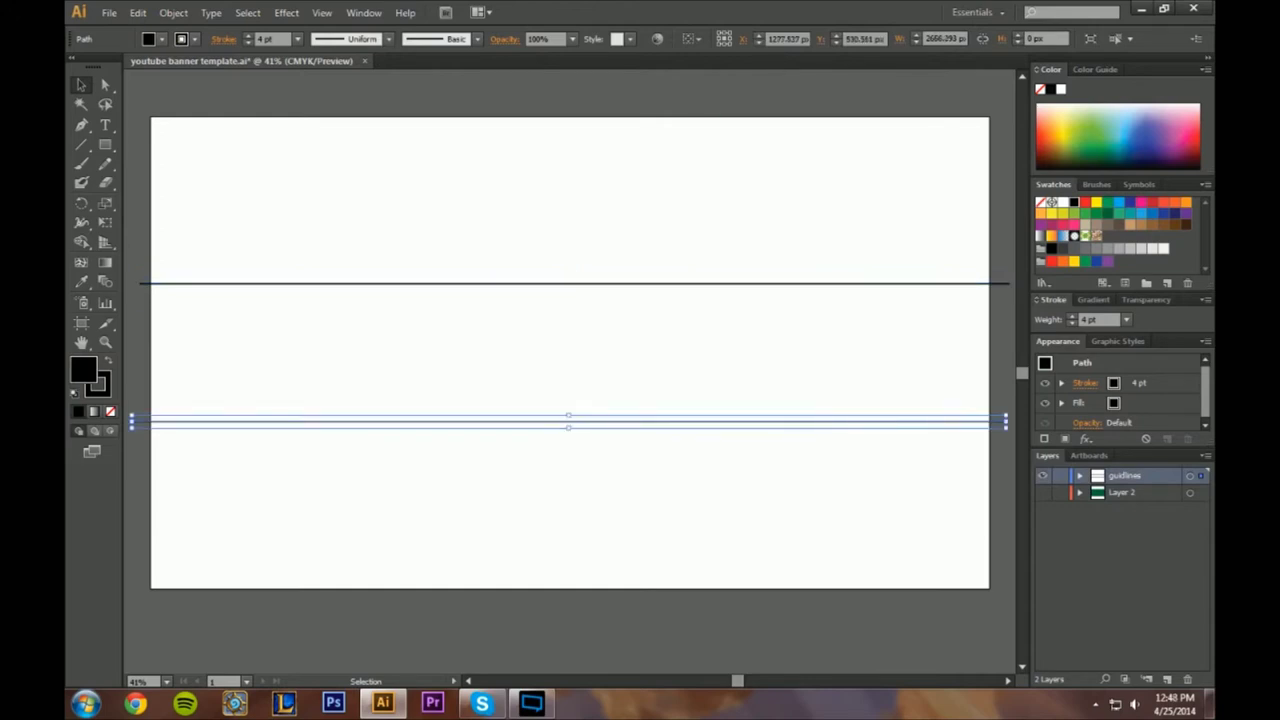
{"action": "left_click", "coordinate": [682, 284]}
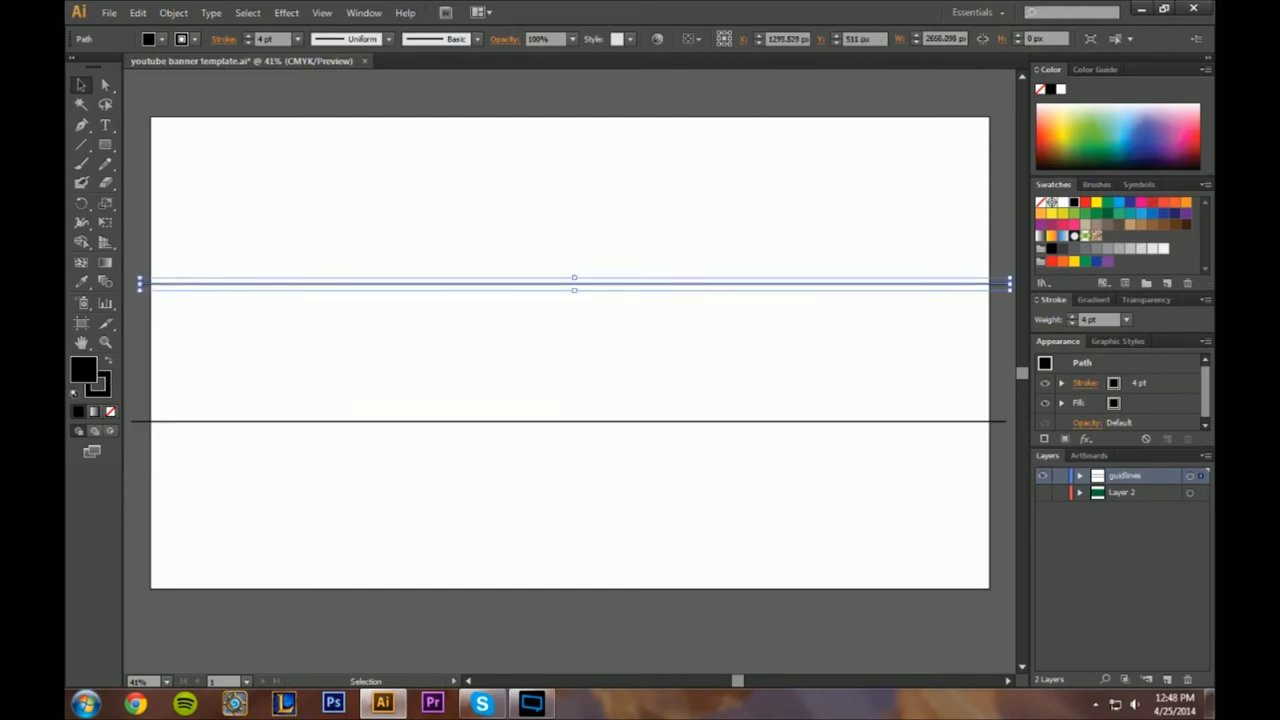
{"action": "left_click", "coordinate": [704, 421]}
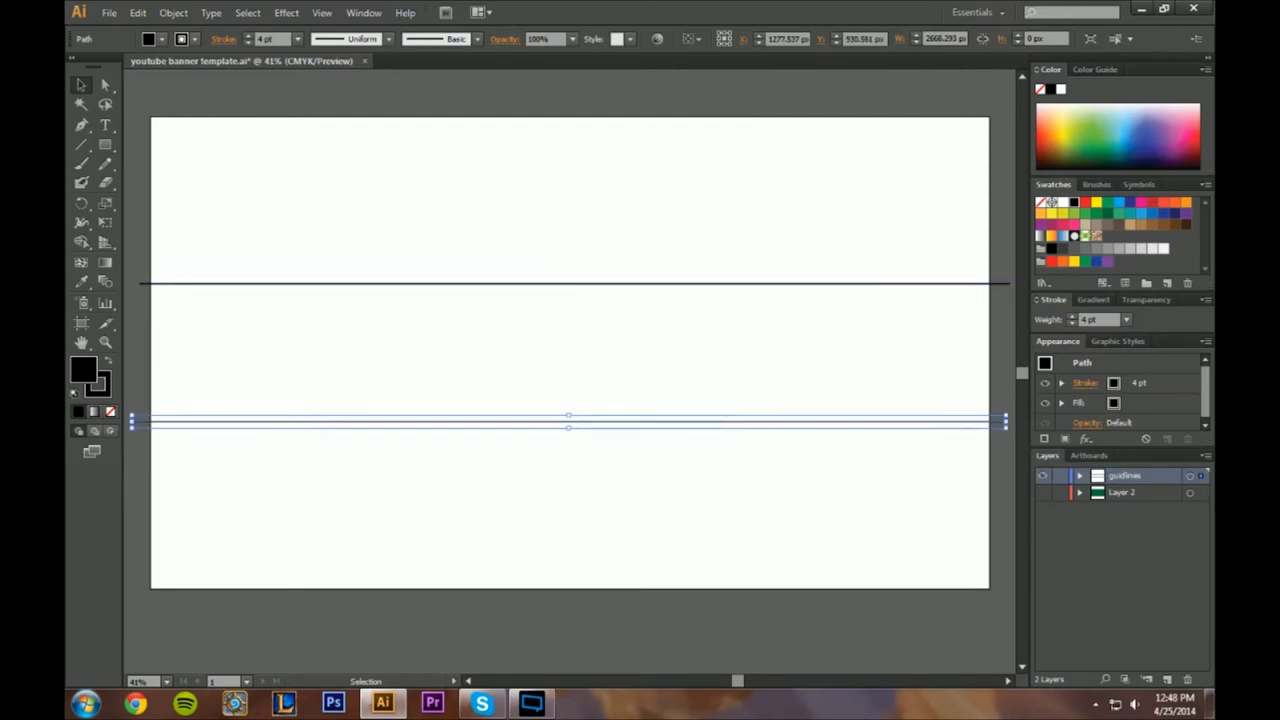
{"action": "left_click", "coordinate": [750, 284]}
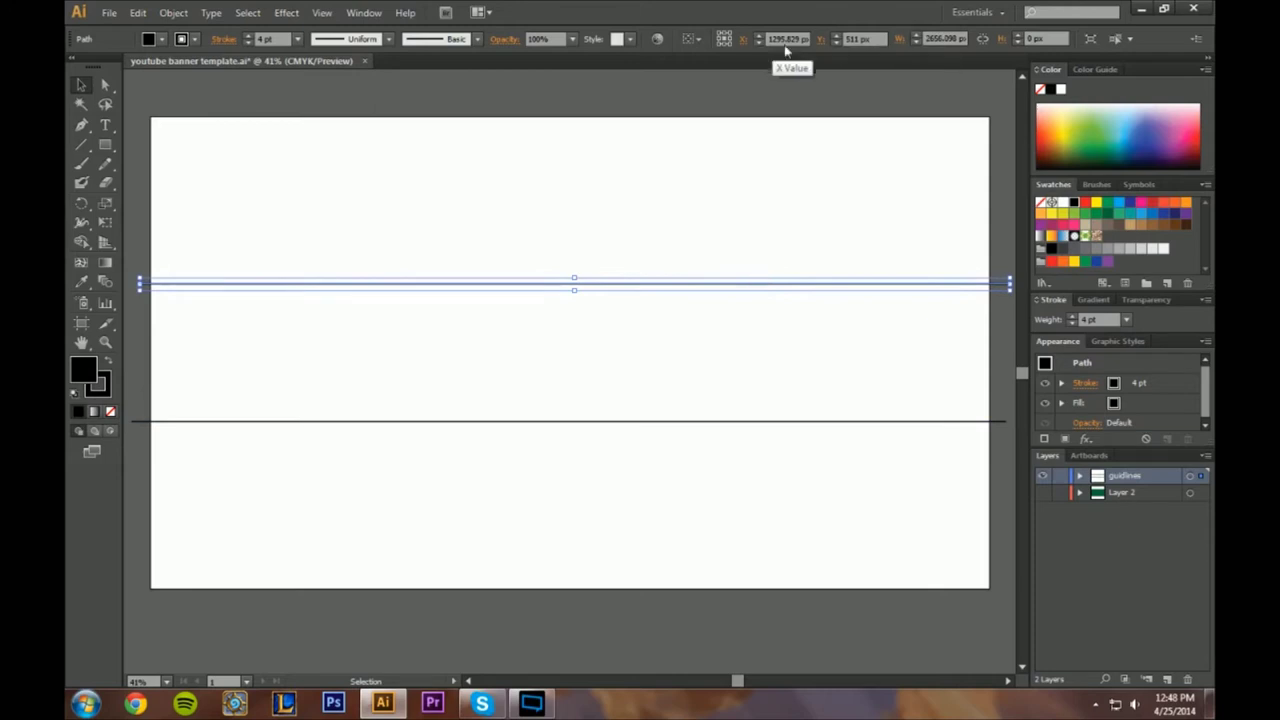
{"action": "left_click", "coordinate": [802, 421]}
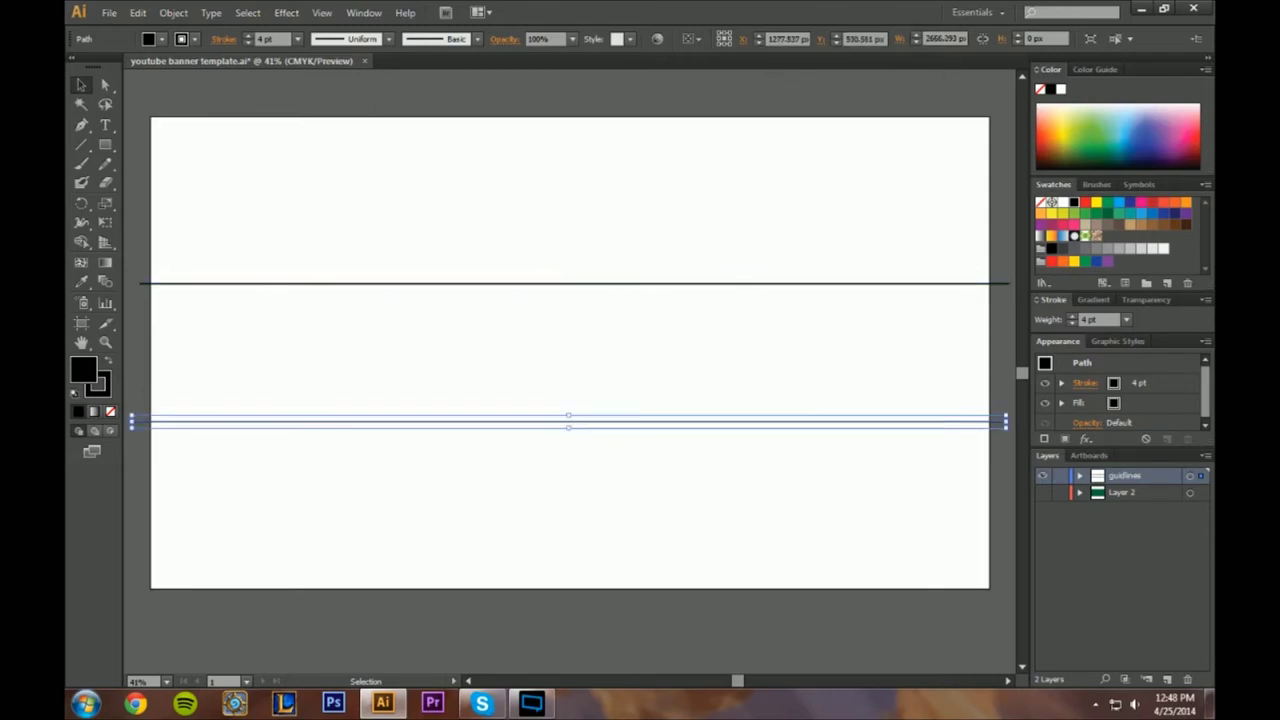
{"action": "left_click", "coordinate": [706, 284]}
{"action": "left_click", "coordinate": [680, 335]}
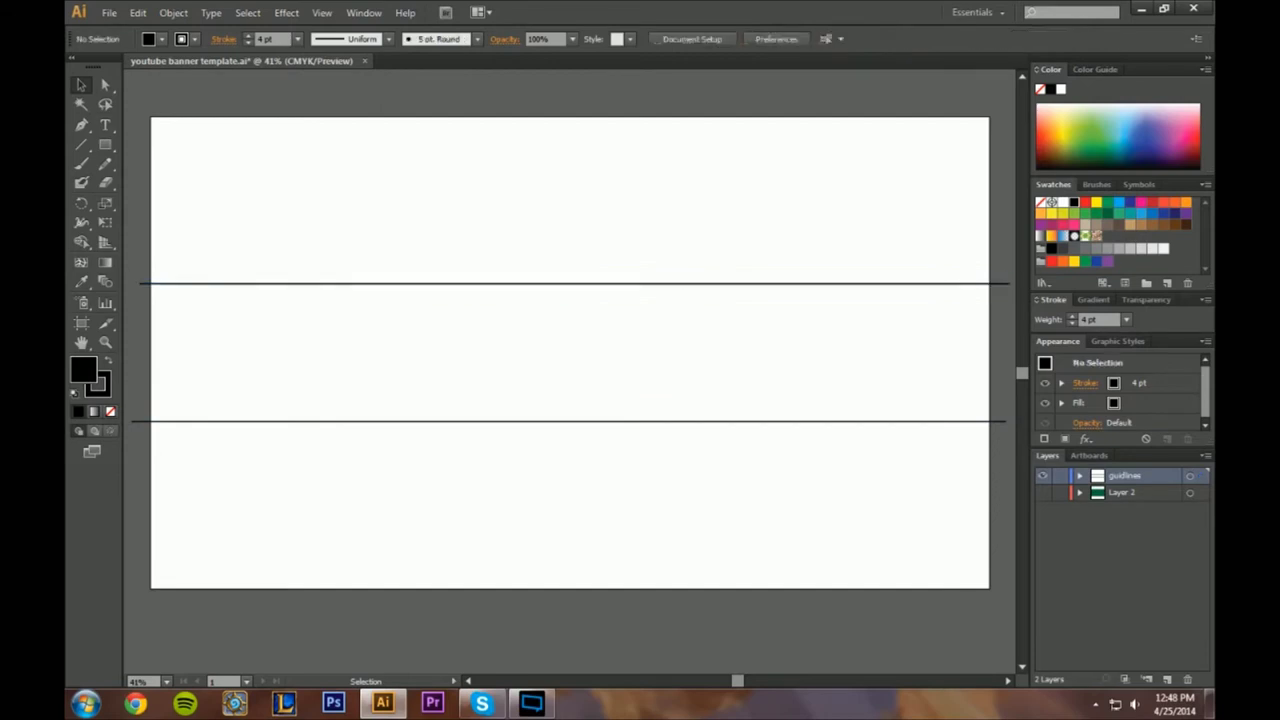
- Make Layer 2 the active layer and turn its visibility on
{"action": "left_click", "coordinate": [1112, 494]}
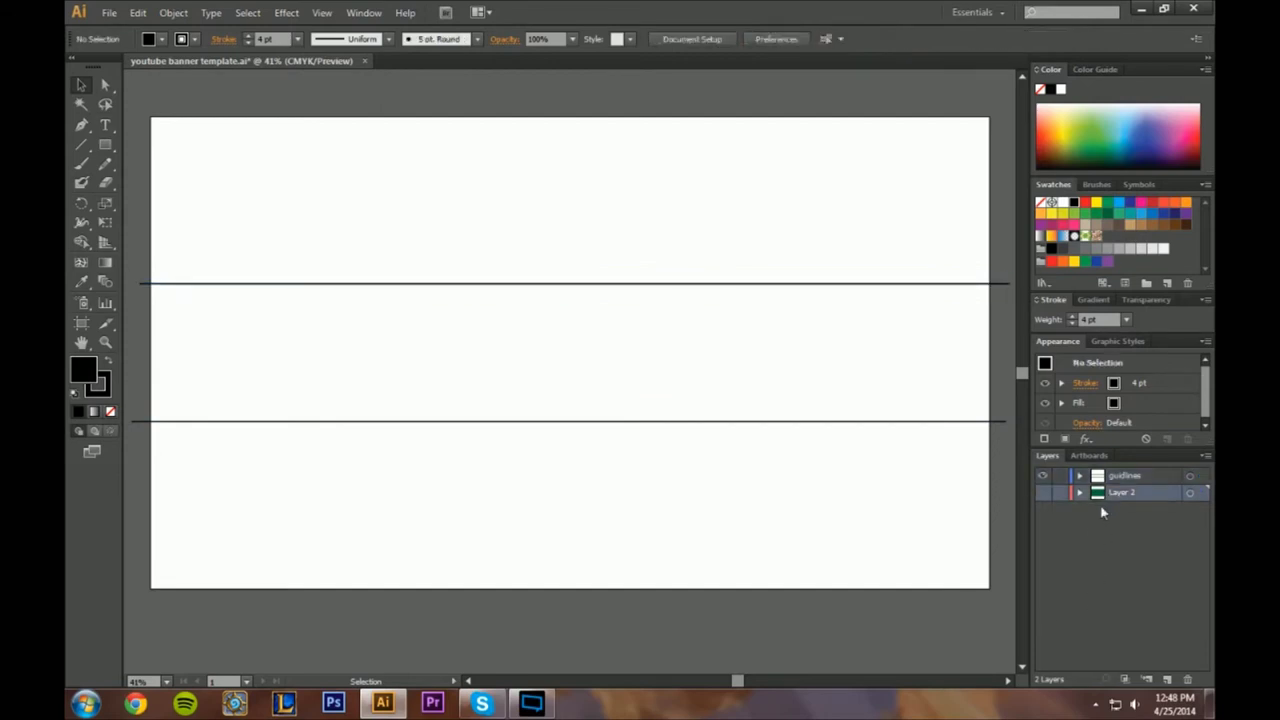
{"action": "scroll", "coordinate": [570, 350], "scroll_direction": "down", "scroll_amount": 1}
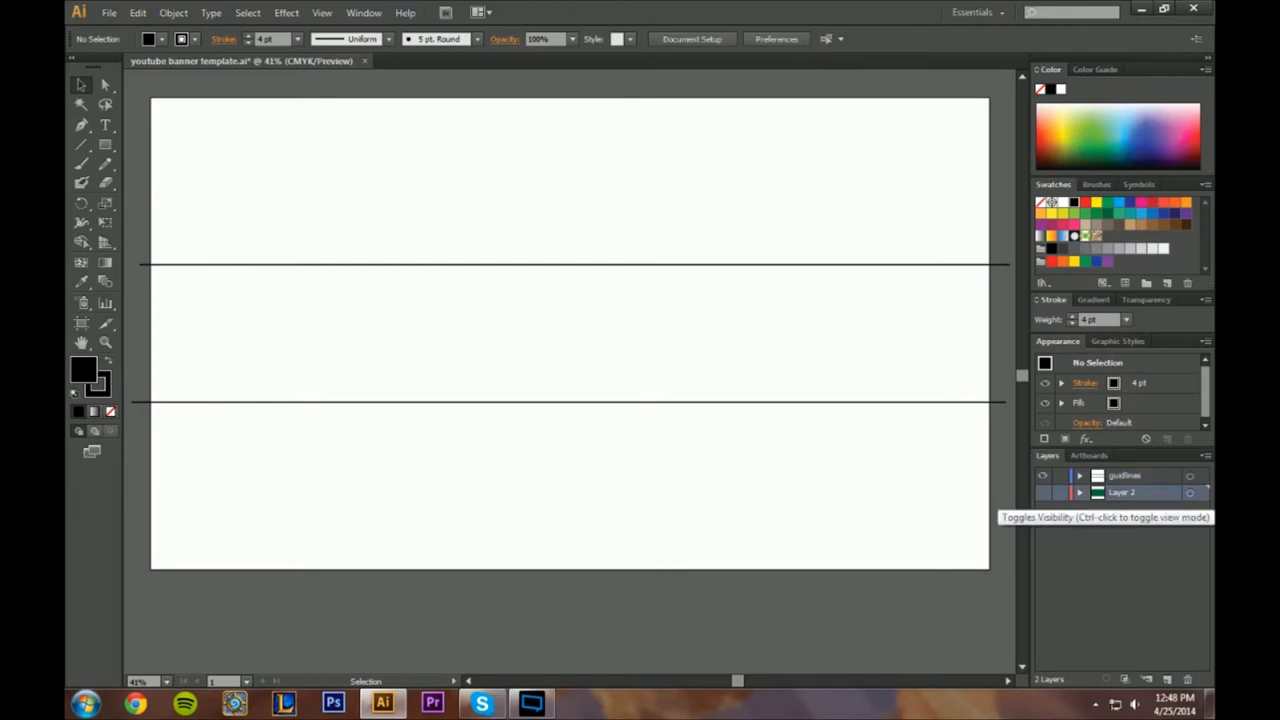
{"action": "left_click", "coordinate": [1043, 492]}
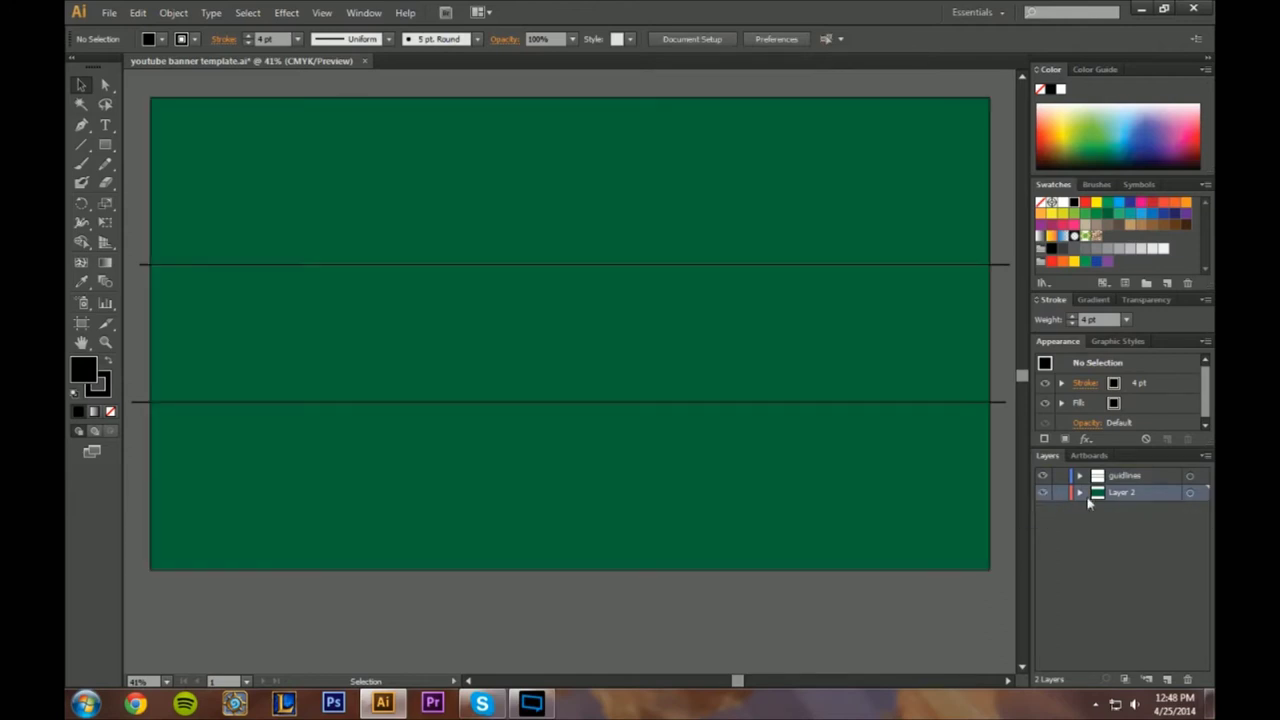
- Recolour the green background rectangle on Layer 2 with a light grey swatch, trying darker greys first
{"action": "left_click", "coordinate": [640, 340]}
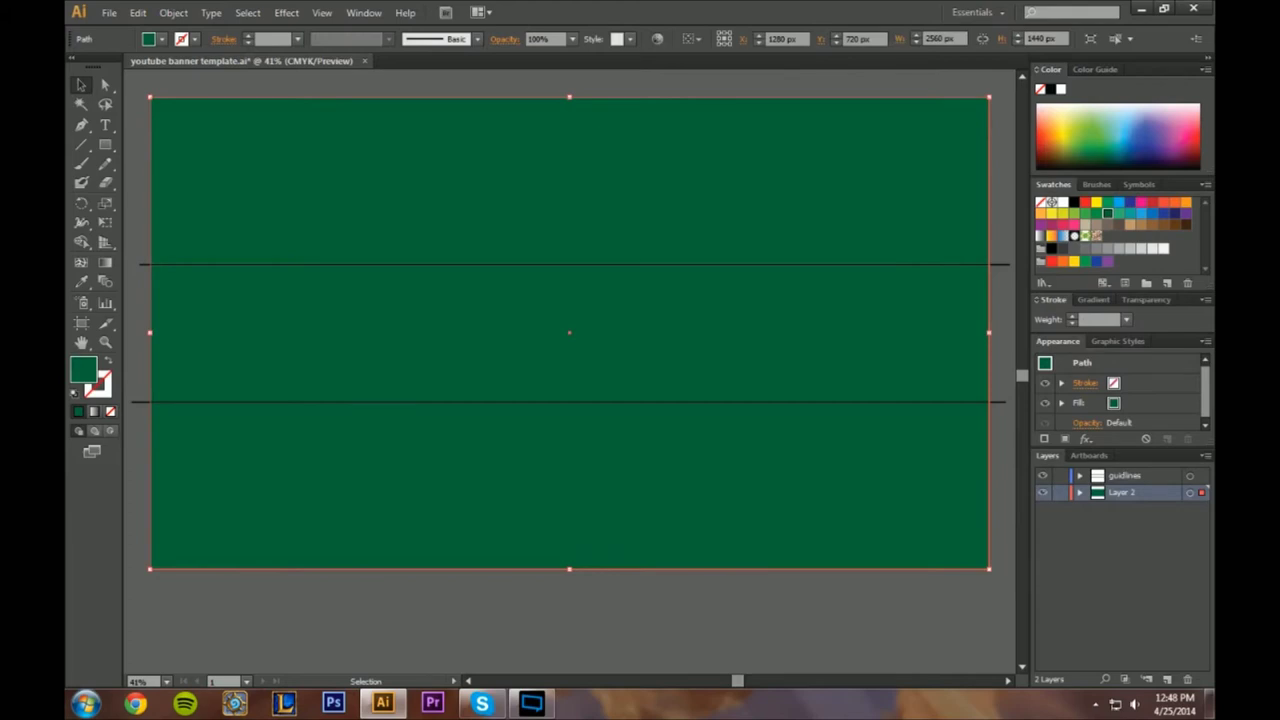
{"action": "left_click", "coordinate": [1114, 249]}
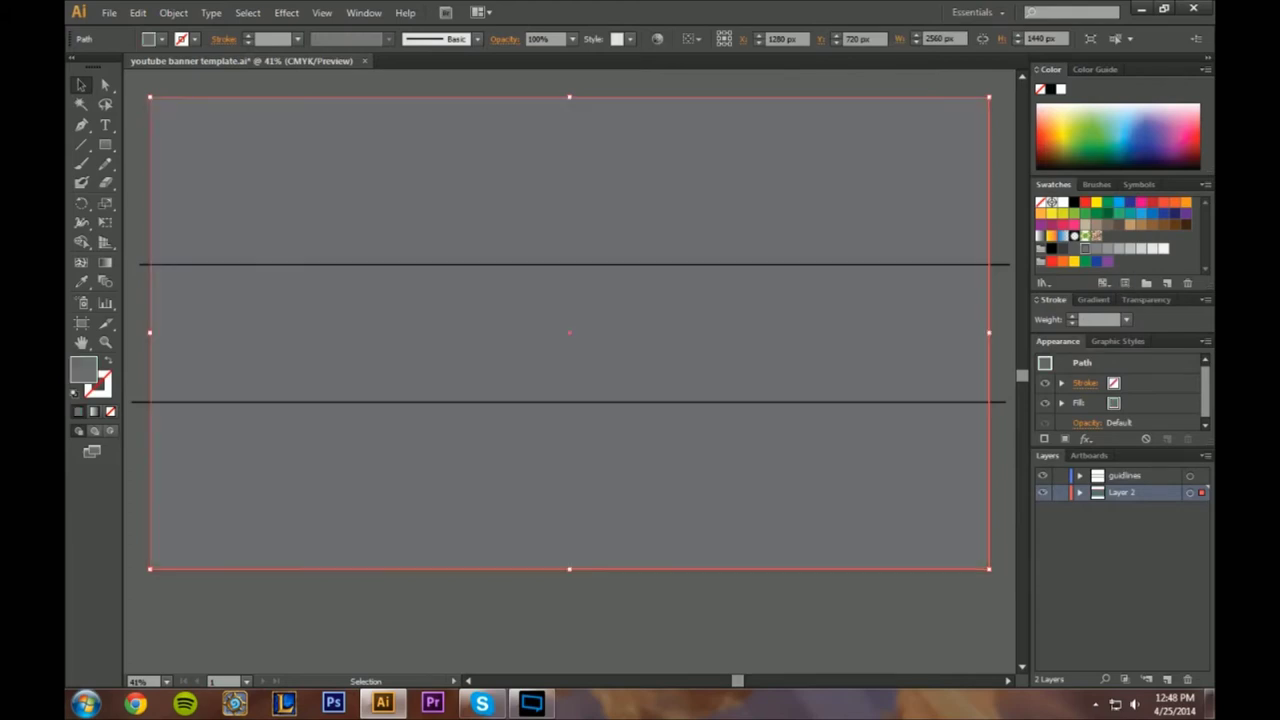
{"action": "left_click", "coordinate": [1096, 249]}
{"action": "left_click", "coordinate": [1107, 249]}
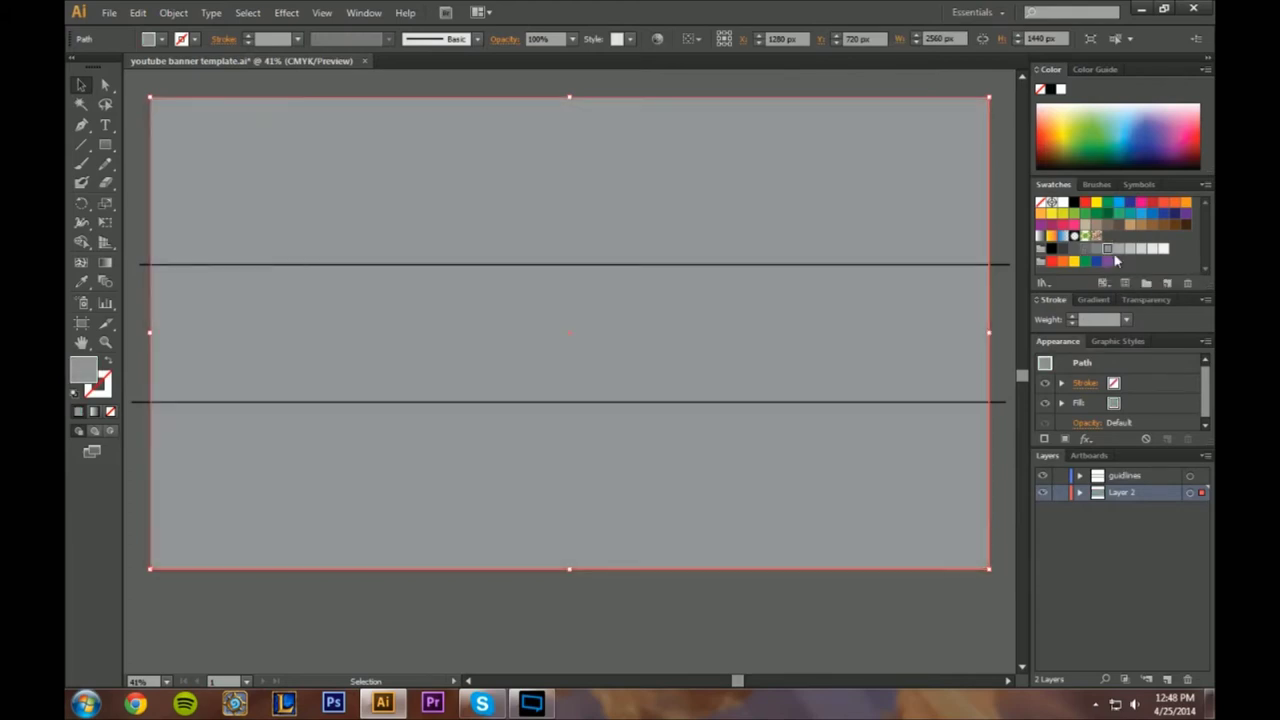
{"action": "left_click", "coordinate": [1119, 249]}
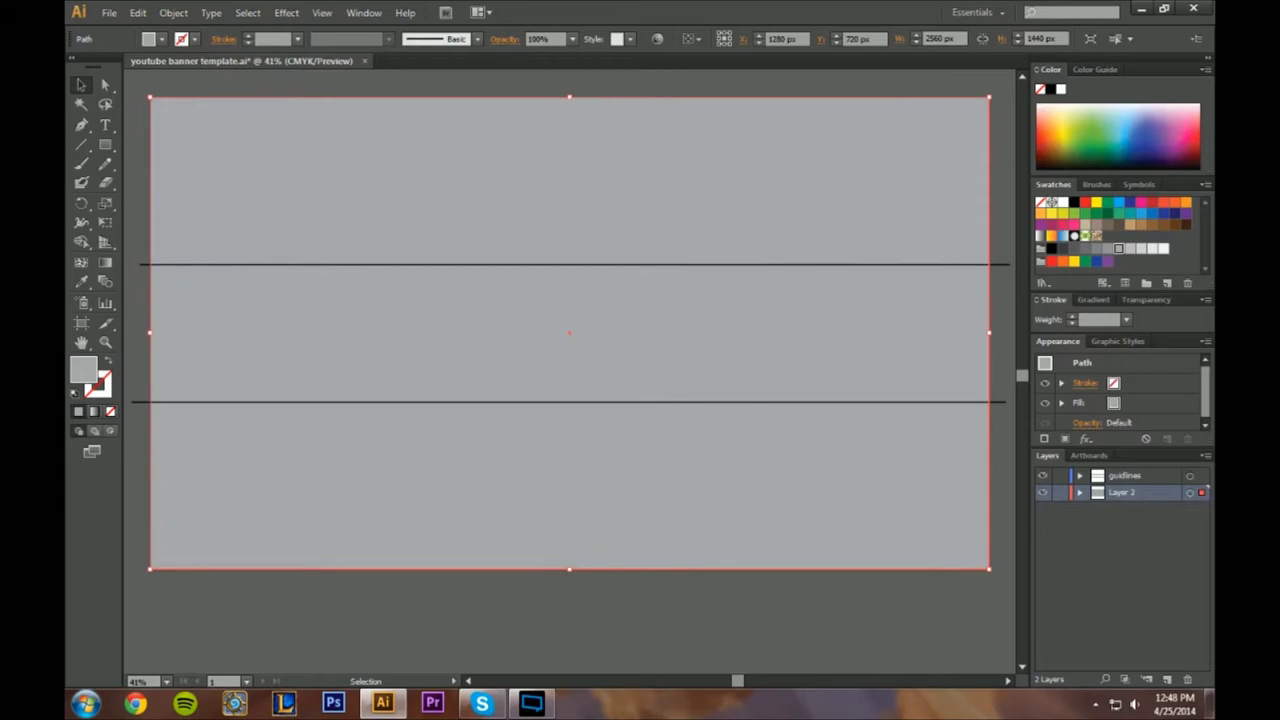
- Try a tan swatch on the background rectangle, returning it to the light grey swatch
{"action": "left_click", "coordinate": [1096, 224]}
{"action": "left_click", "coordinate": [1130, 224]}
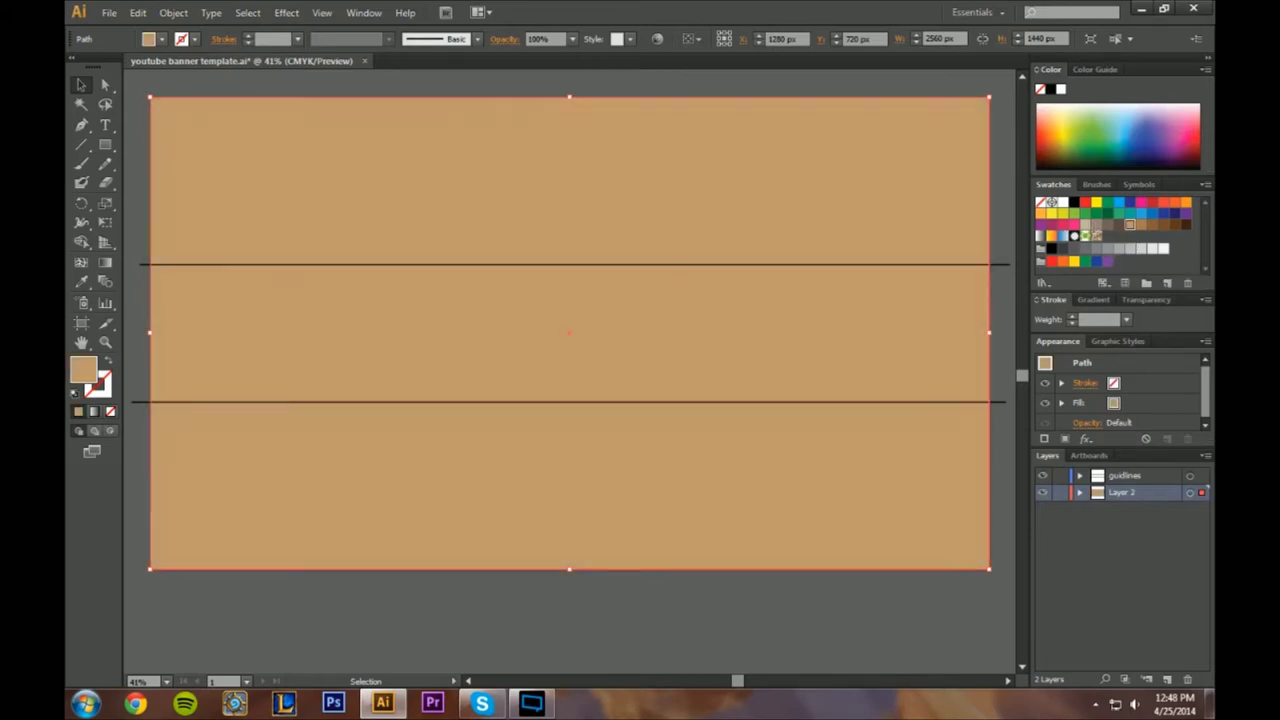
{"action": "left_click", "coordinate": [1107, 249]}
{"action": "left_click", "coordinate": [1119, 249]}
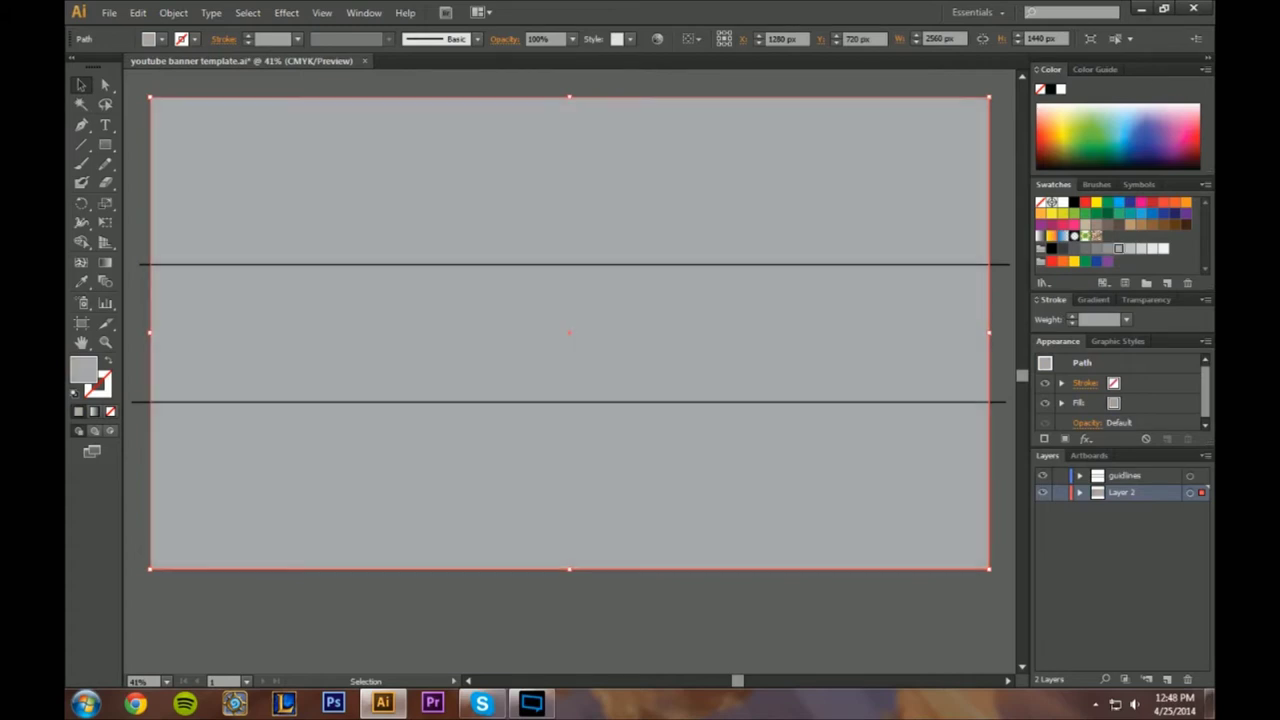
- Add four new empty layers above the guidlines layer
{"action": "left_click", "coordinate": [1046, 586]}
{"action": "left_click", "coordinate": [1128, 476]}
{"action": "left_click", "coordinate": [1167, 680]}
{"action": "left_click", "coordinate": [1167, 680]}
{"action": "left_click", "coordinate": [1167, 680]}
{"action": "left_click", "coordinate": [1167, 680]}
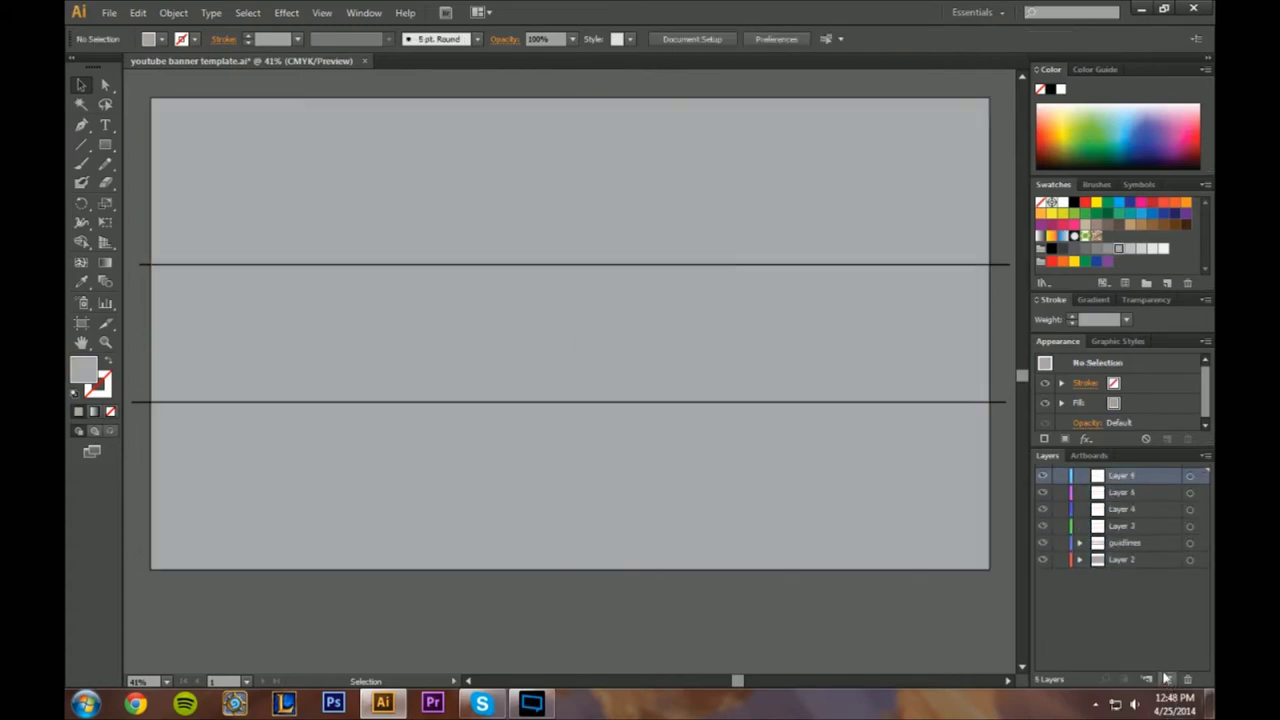
- Place the maxresdefault PNG image from the Desktop on Layer 3
{"action": "left_click", "coordinate": [1142, 525]}
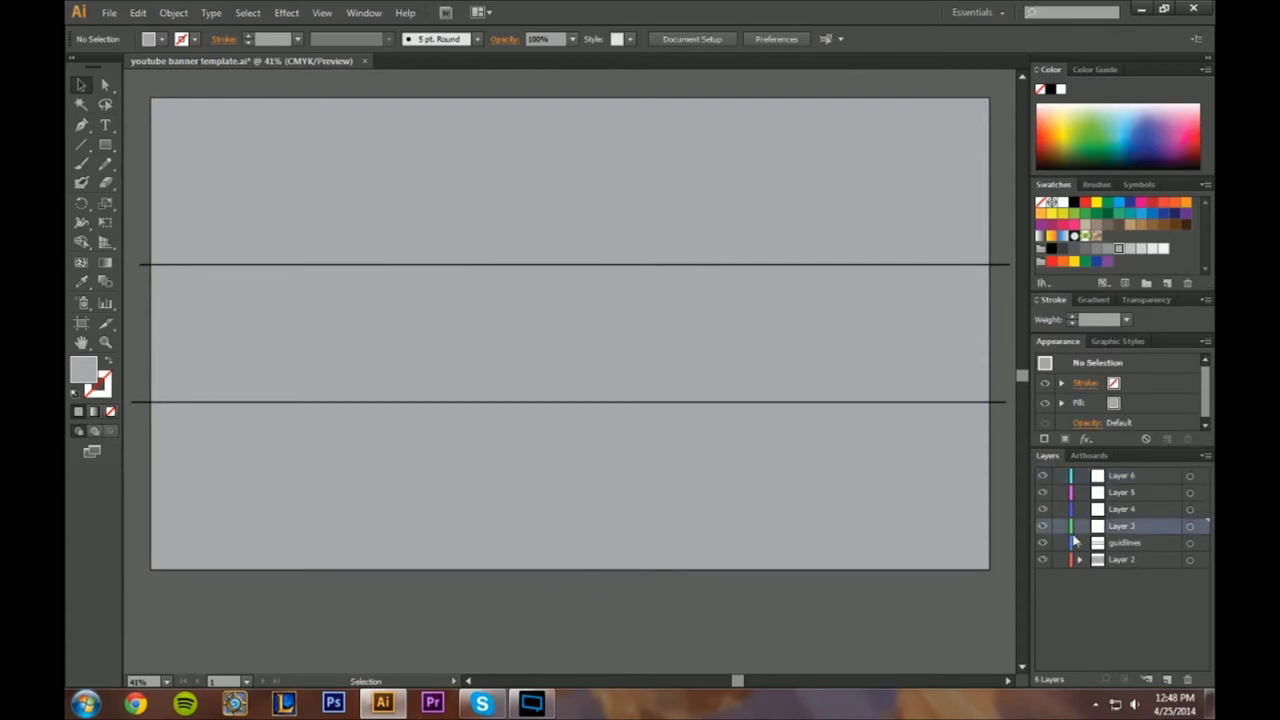
{"action": "left_click", "coordinate": [109, 12]}
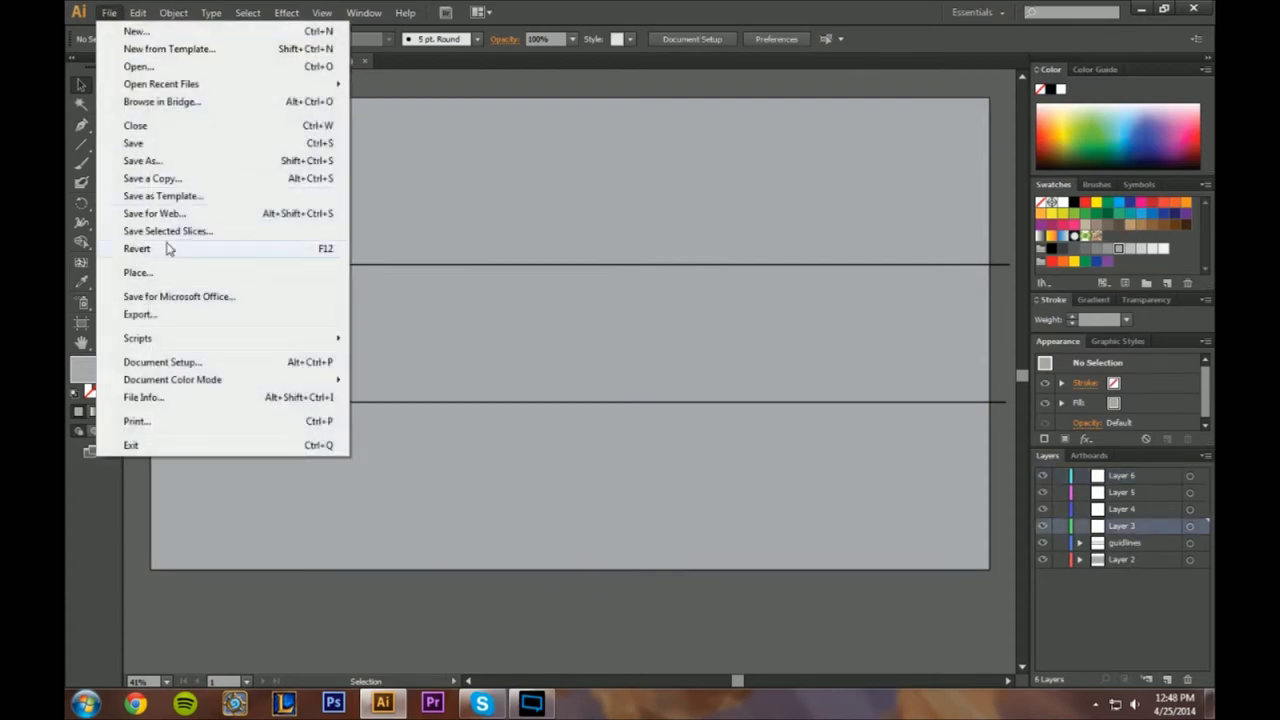
{"action": "left_click", "coordinate": [171, 274]}
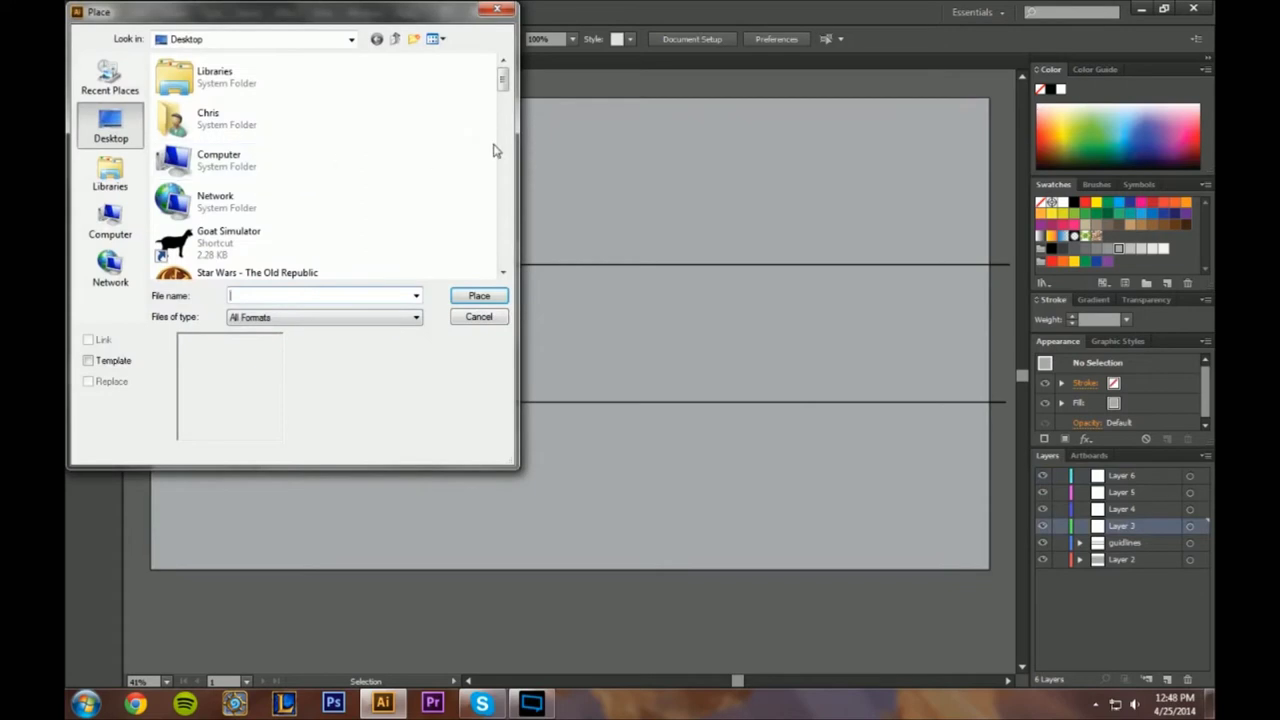
{"action": "left_click_drag", "start_coordinate": [517, 466], "coordinate": [912, 556]}
{"action": "left_click_drag", "start_coordinate": [906, 182], "coordinate": [886, 274]}
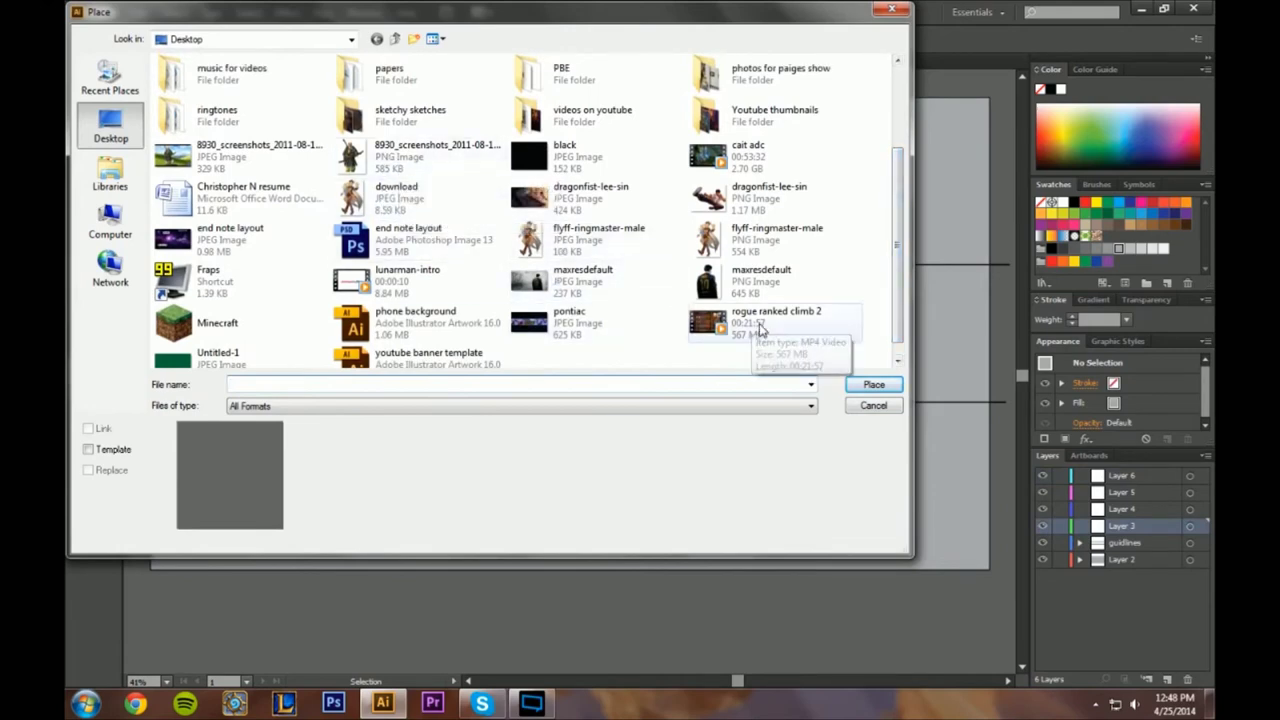
{"action": "left_click", "coordinate": [760, 278]}
{"action": "left_click", "coordinate": [873, 384]}
- Move the football player into the banner's left half and scale it proportionally to about 896 px wide, undoing a first resize
{"action": "left_click_drag", "start_coordinate": [500, 315], "coordinate": [392, 268]}
{"action": "left_click_drag", "start_coordinate": [618, 113], "coordinate": [663, 174]}
{"action": "key", "text": "ctrl+z"}
{"action": "key", "text": "ctrl+z"}
{"action": "left_click_drag", "start_coordinate": [620, 113], "coordinate": [619, 113]}
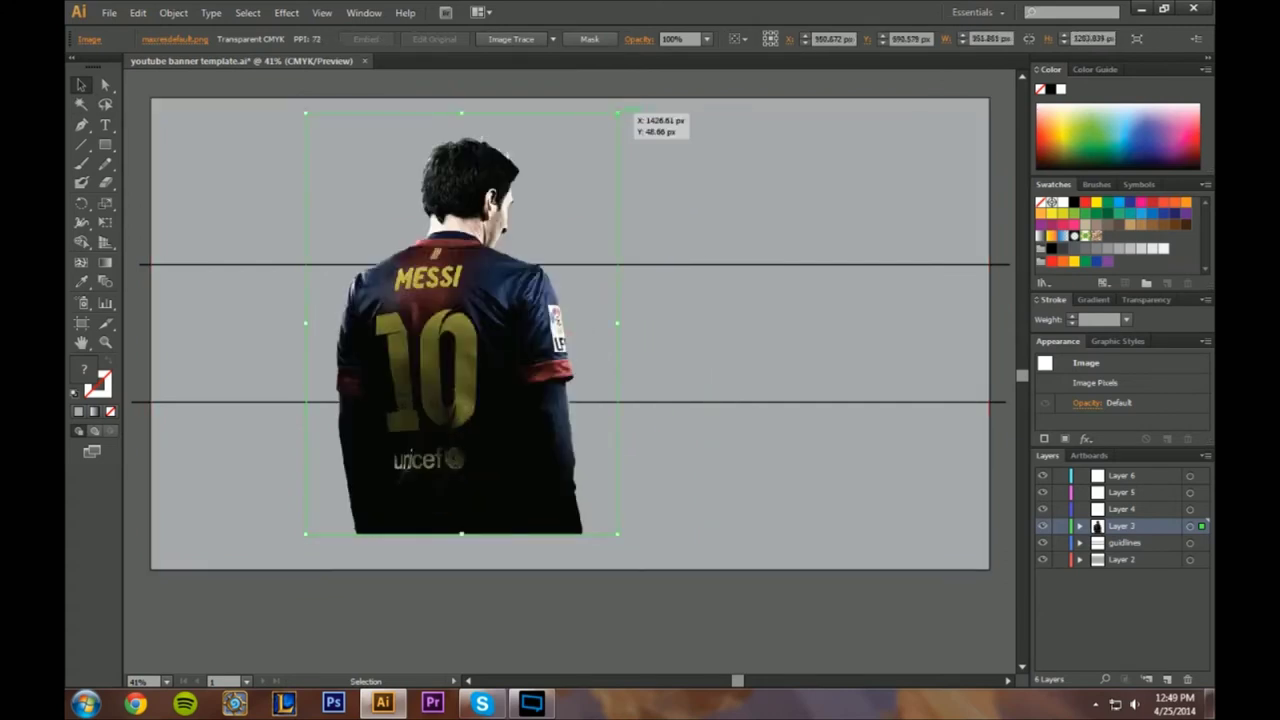
{"action": "left_click_drag", "start_coordinate": [619, 113], "coordinate": [599, 137]}
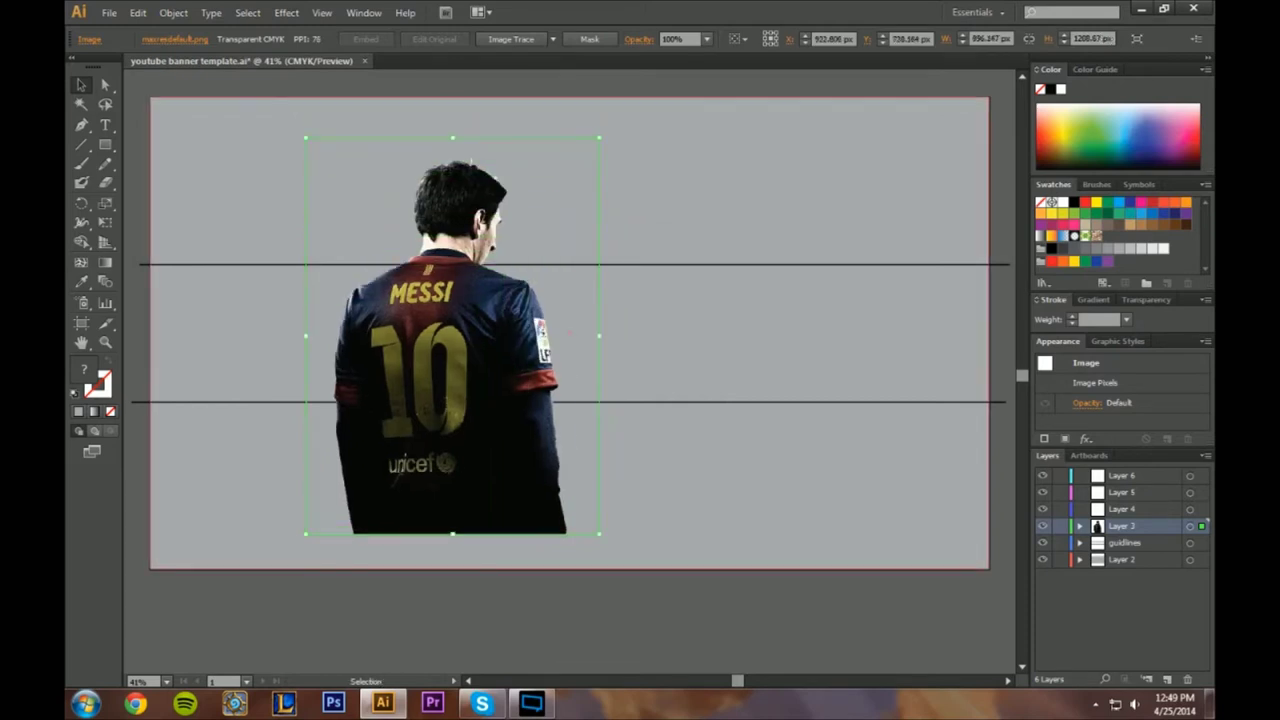
- Shrink the football player to about 277 by 374 px and fit it between the two horizontal guide lines, left of centre
{"action": "key", "text": "ctrl"}
{"action": "left_click_drag", "start_coordinate": [603, 135], "coordinate": [529, 233]}
{"action": "left_click_drag", "start_coordinate": [458, 398], "coordinate": [479, 343]}
{"action": "left_click_drag", "start_coordinate": [550, 178], "coordinate": [504, 240]}
{"action": "left_click_drag", "start_coordinate": [452, 322], "coordinate": [504, 301]}
{"action": "left_click_drag", "start_coordinate": [556, 218], "coordinate": [531, 253]}
{"action": "left_click_drag", "start_coordinate": [470, 340], "coordinate": [483, 323]}
{"action": "left_click_drag", "start_coordinate": [543, 237], "coordinate": [500, 293]}
{"action": "left_click_drag", "start_coordinate": [486, 362], "coordinate": [486, 336]}
{"action": "left_click", "coordinate": [600, 440]}
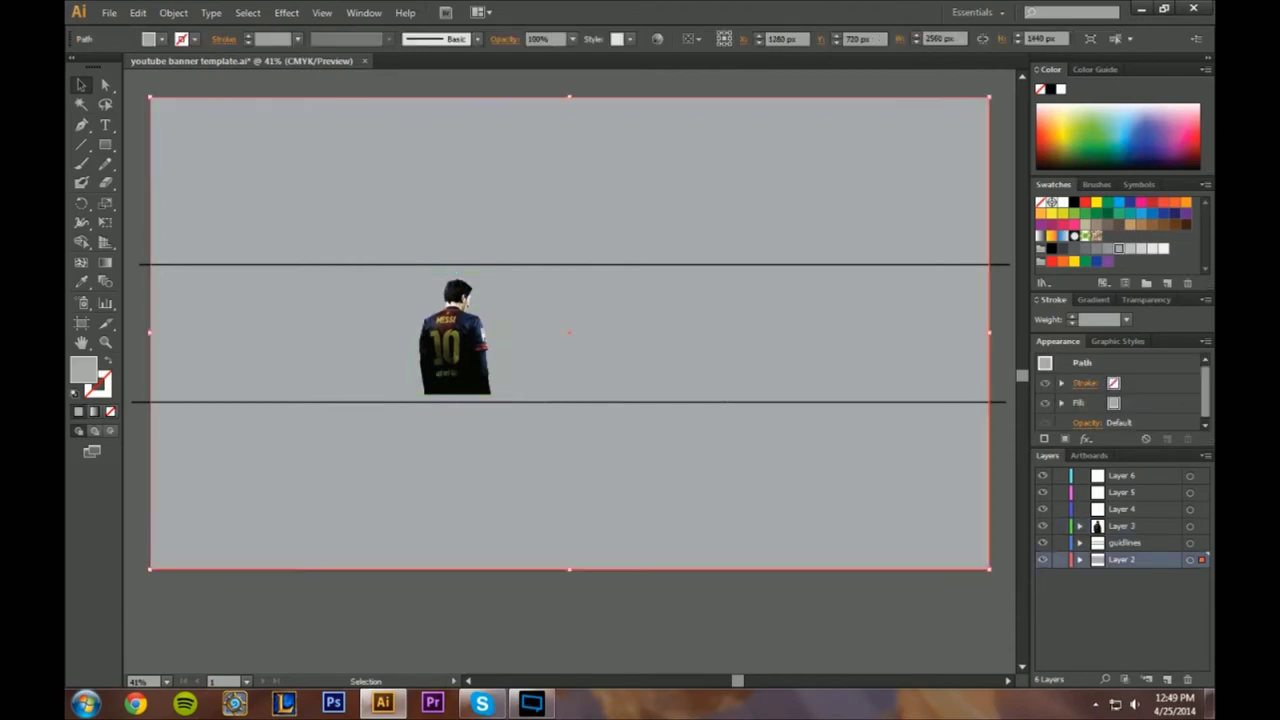
- Draw two vertical lines on the guidlines layer, taller than the banner, at X about 580 px and 1858 px
{"action": "left_click", "coordinate": [1114, 544]}
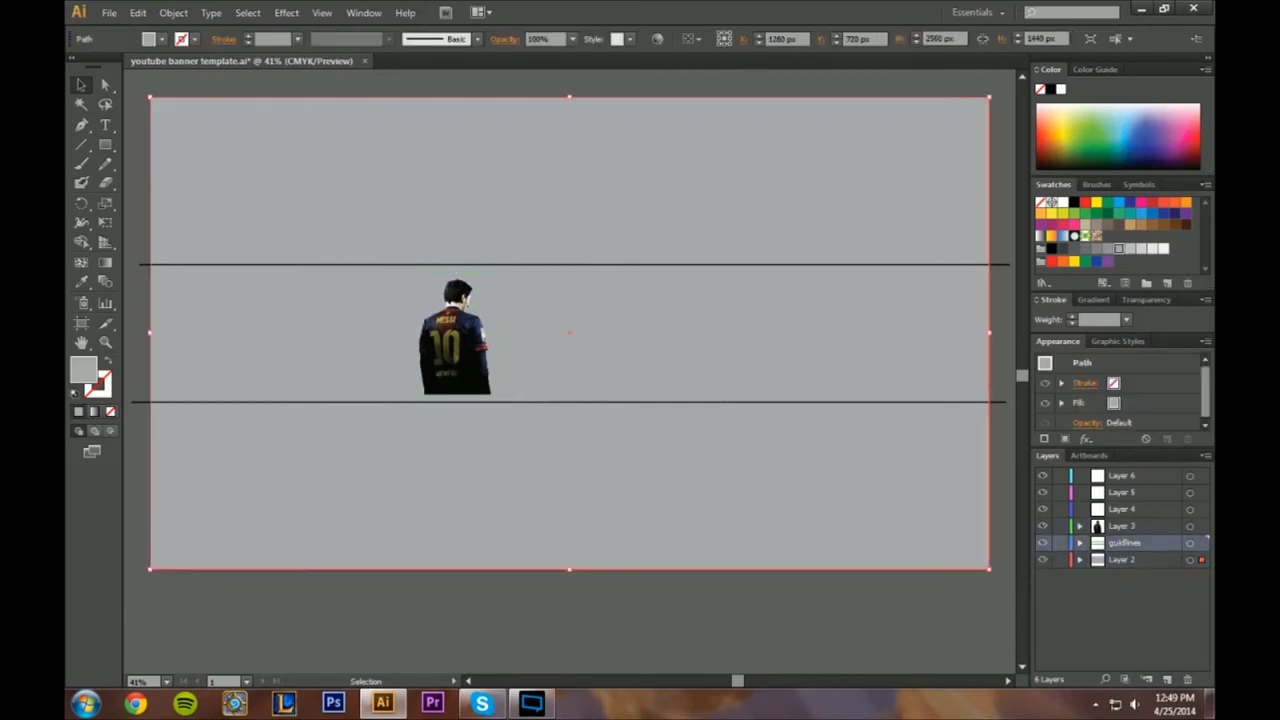
{"action": "left_click", "coordinate": [81, 144]}
{"action": "left_click_drag", "start_coordinate": [340, 88], "coordinate": [340, 627]}
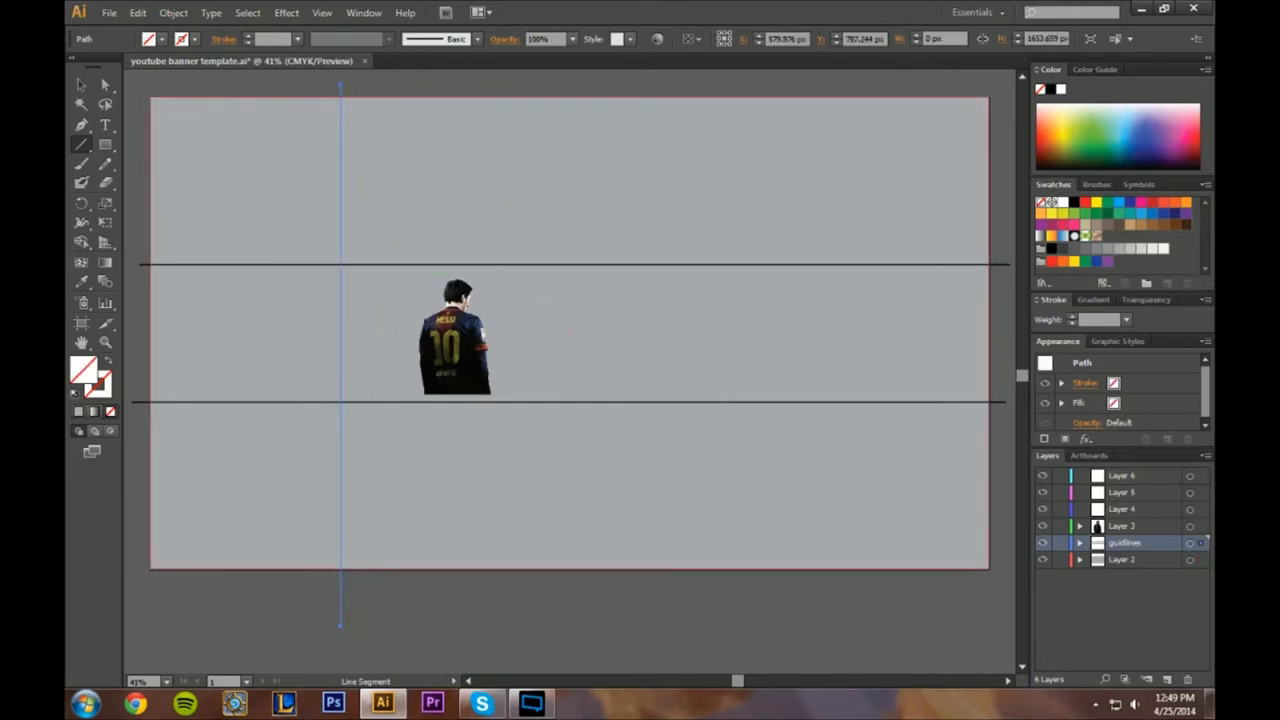
{"action": "left_click_drag", "start_coordinate": [758, 84], "coordinate": [758, 621]}
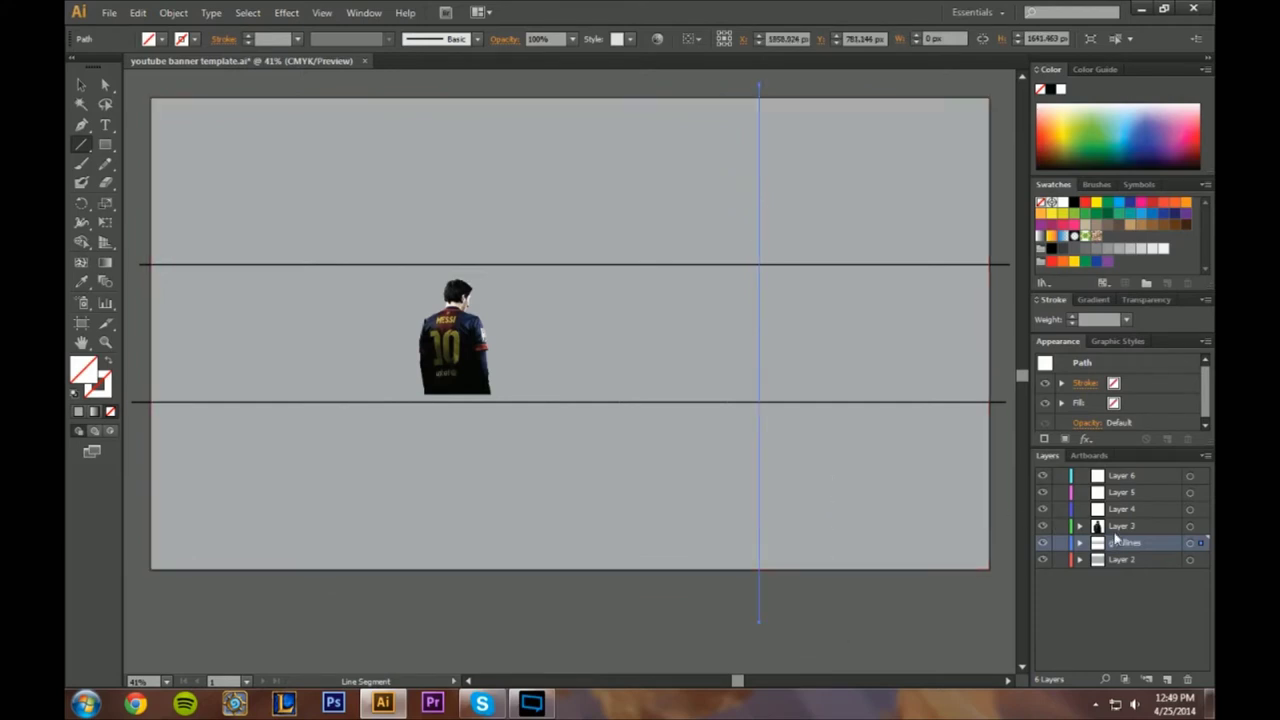
- Give both vertical guide lines a black fill and a black 3 pt stroke
{"action": "left_click", "coordinate": [81, 85]}
{"action": "left_click_drag", "start_coordinate": [341, 170], "coordinate": [341, 170]}
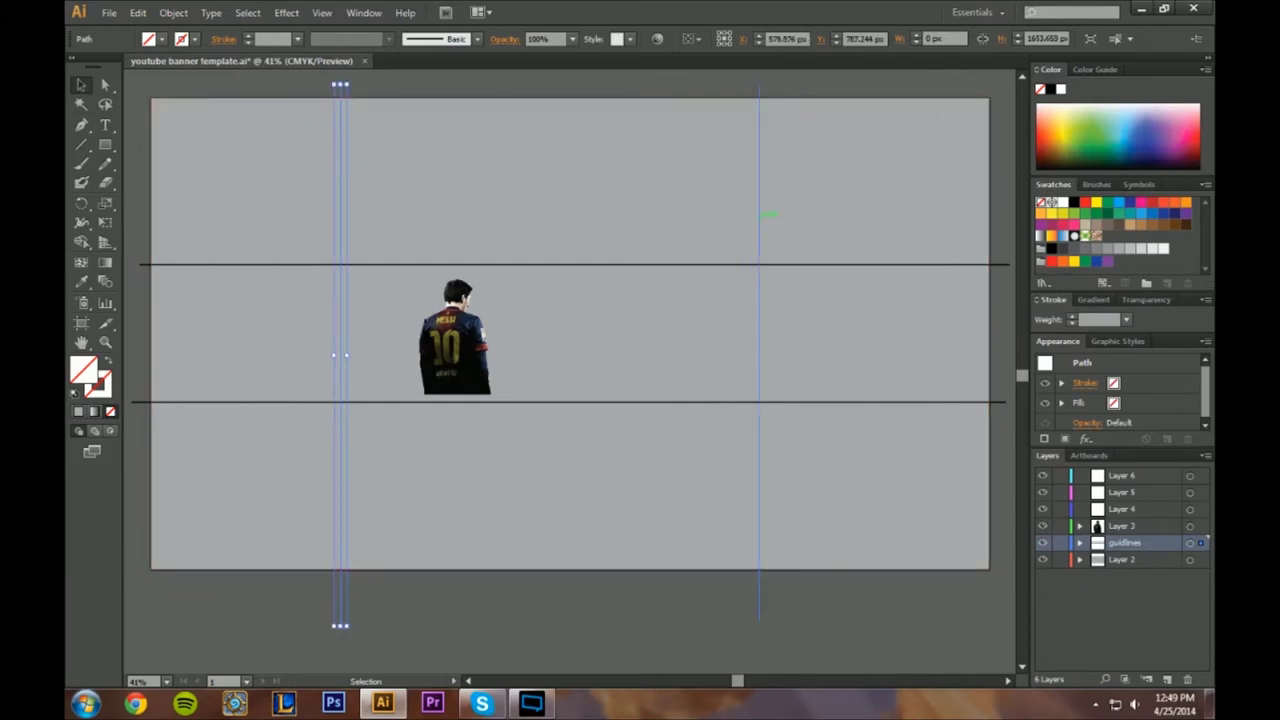
{"action": "left_click", "coordinate": [759, 213], "text": "shift"}
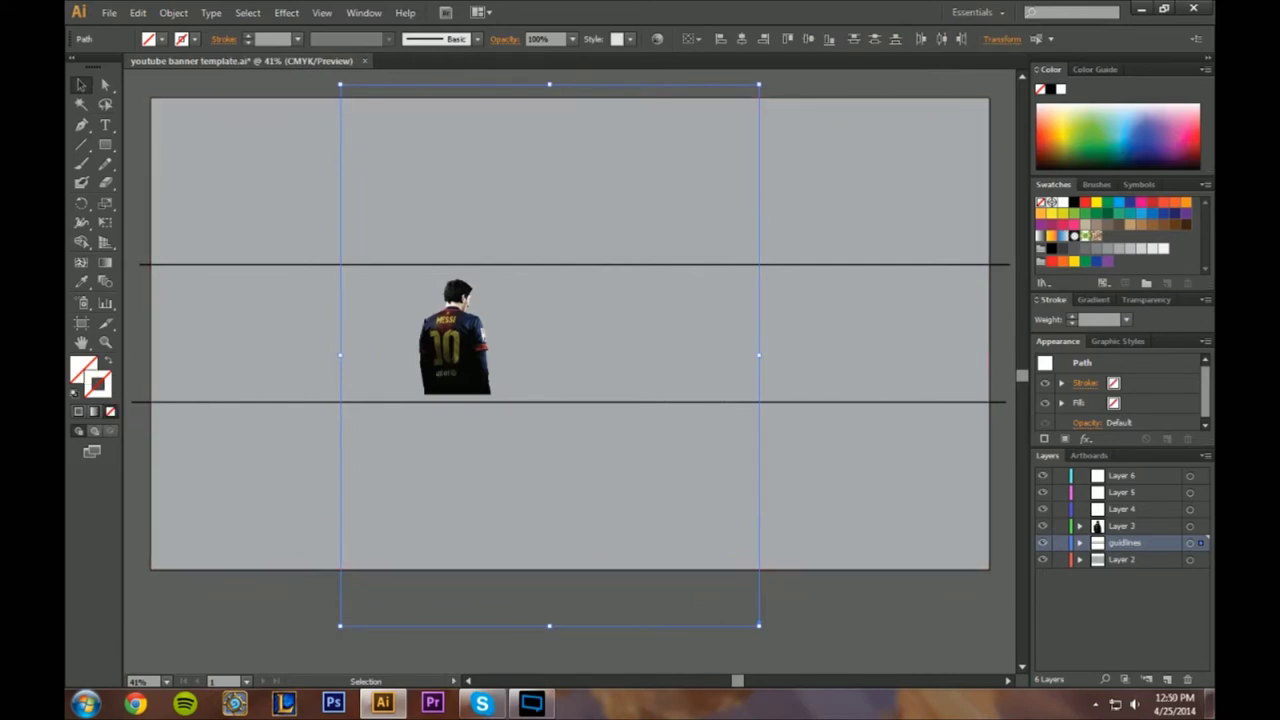
{"action": "left_click", "coordinate": [1052, 249]}
{"action": "left_click", "coordinate": [81, 367]}
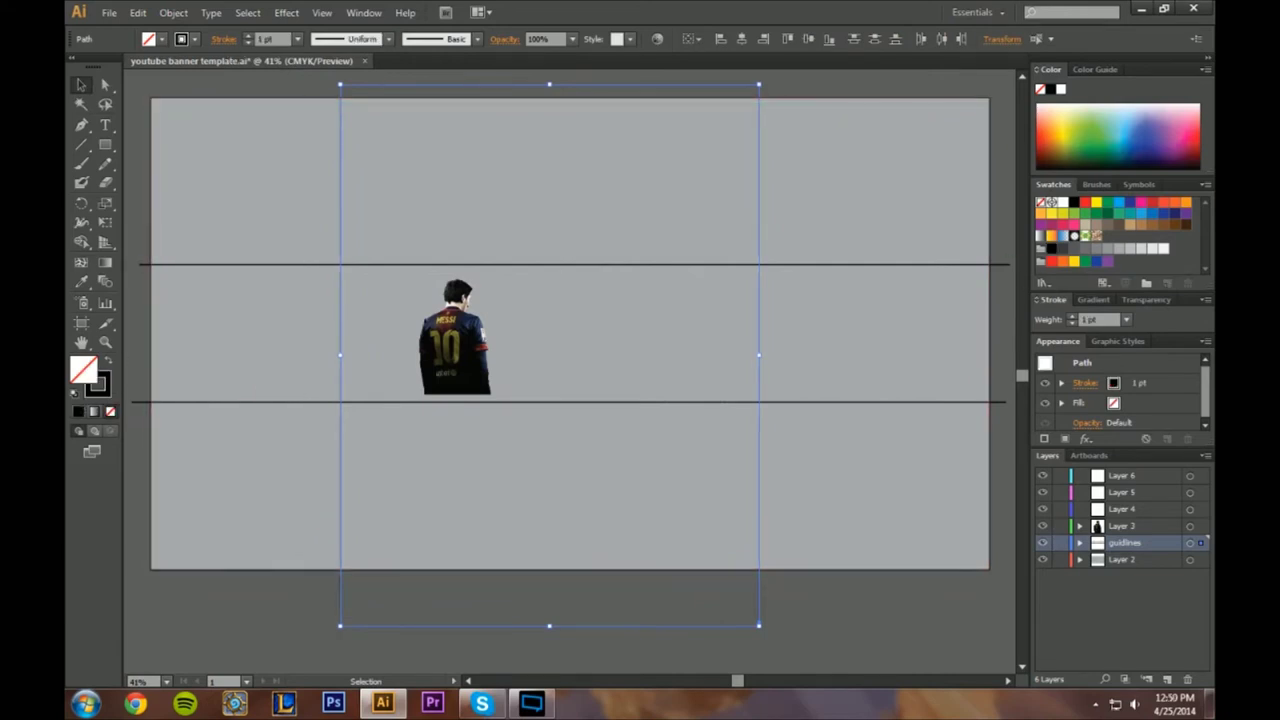
{"action": "left_click", "coordinate": [1052, 249]}
{"action": "left_click", "coordinate": [249, 37]}
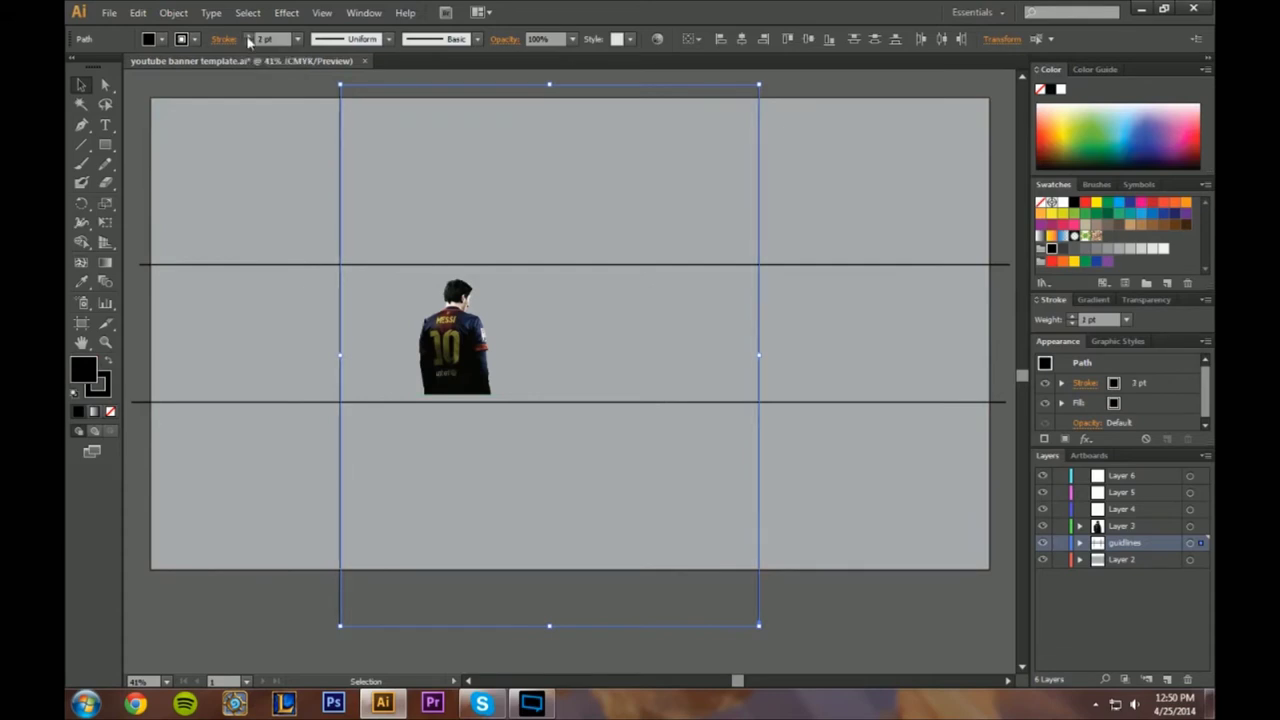
{"action": "left_click", "coordinate": [256, 84]}
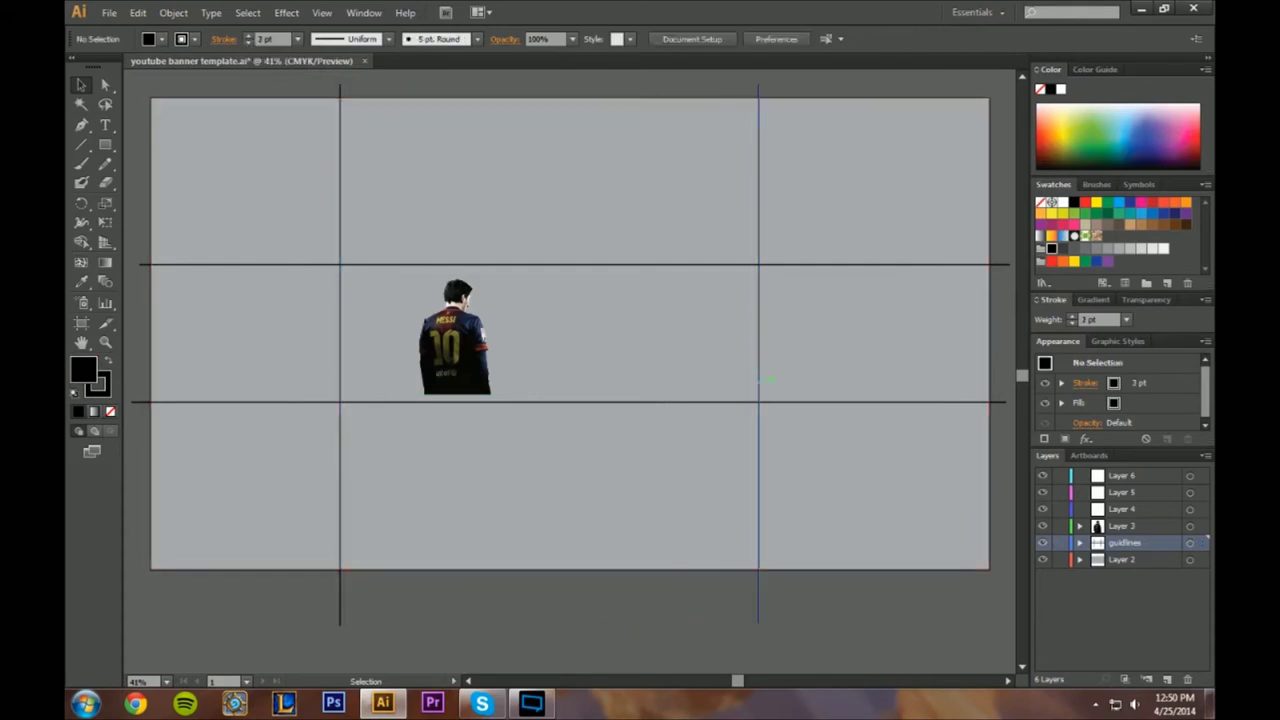
- Nudge the right vertical guide line outward to X about 1948 px
{"action": "left_click", "coordinate": [759, 220]}
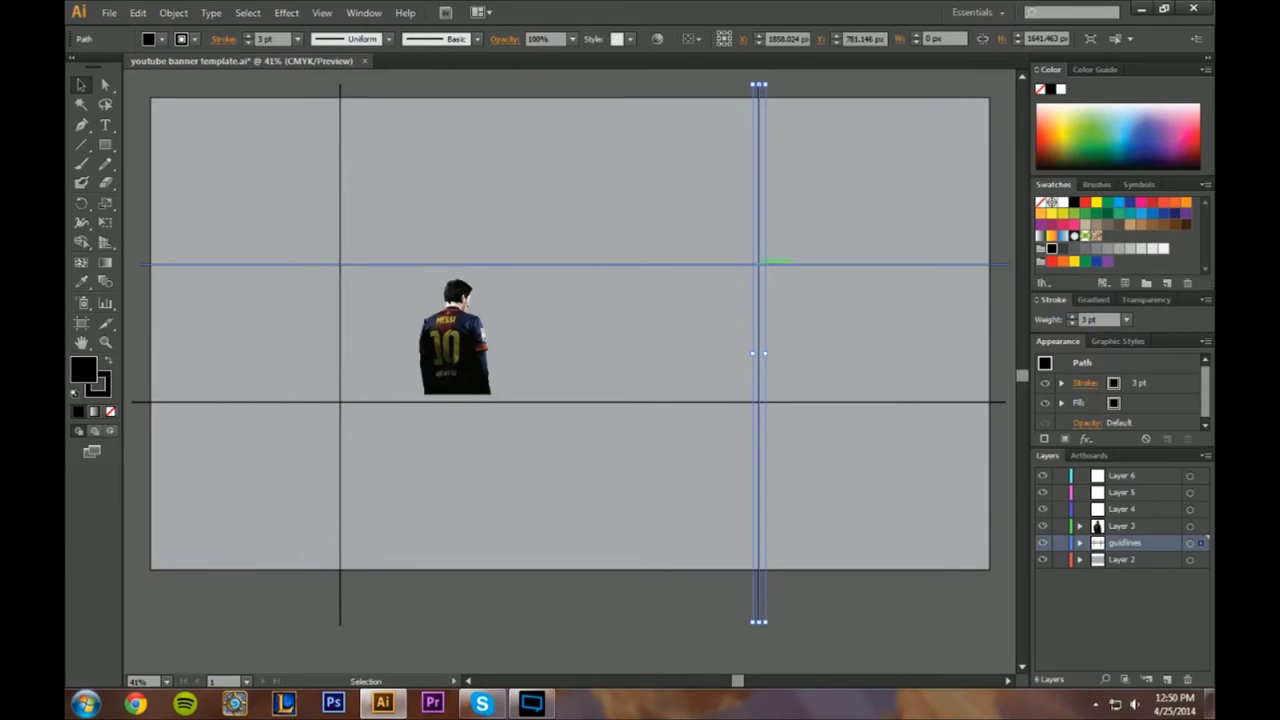
{"action": "key", "text": "Right"}
{"action": "key", "text": "Right"}
{"action": "key", "text": "Right"}
{"action": "key", "text": "Right"}
{"action": "key", "text": "Right"}
{"action": "key", "text": "Right"}
{"action": "key", "text": "Right"}
{"action": "key", "text": "Right"}
{"action": "key", "text": "Right"}
{"action": "key", "text": "Right"}
{"action": "key", "text": "Right"}
{"action": "key", "text": "Right"}
{"action": "key", "text": "Right"}
{"action": "key", "text": "Right"}
{"action": "key", "text": "Right"}
{"action": "key", "text": "Right"}
{"action": "key", "text": "Right"}
{"action": "key", "text": "Right"}
{"action": "key", "text": "Right"}
{"action": "key", "text": "Right"}
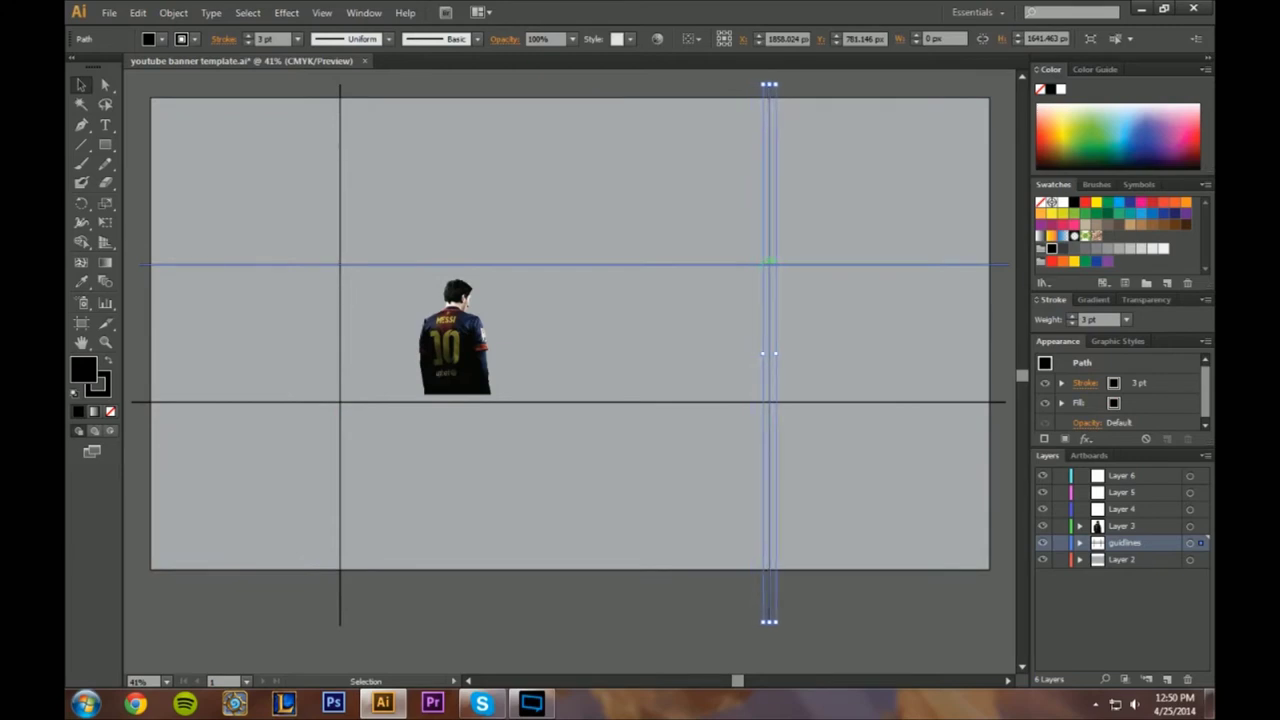
{"action": "key", "text": "Right"}
{"action": "key", "text": "Right"}
{"action": "key", "text": "Right"}
{"action": "key", "text": "Right"}
{"action": "key", "text": "Right"}
{"action": "key", "text": "Right"}
{"action": "key", "text": "Right"}
{"action": "key", "text": "Right"}
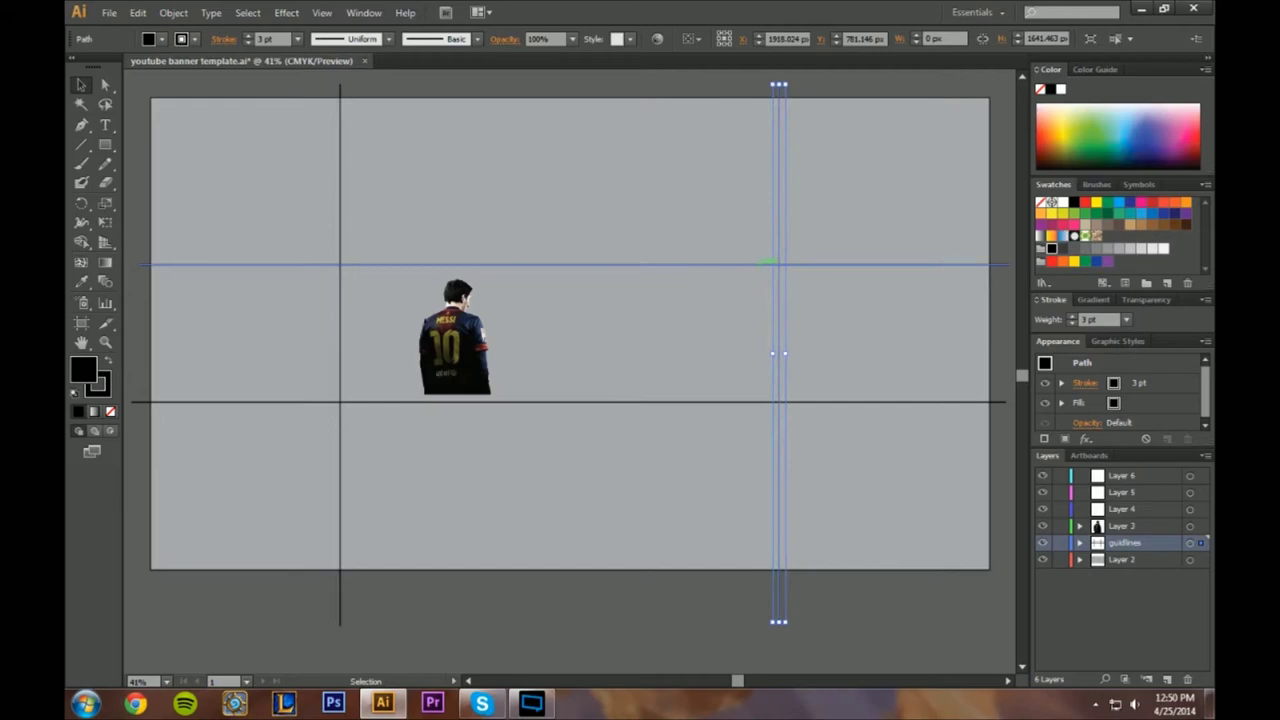
{"action": "key", "text": "ctrl+shift+a"}
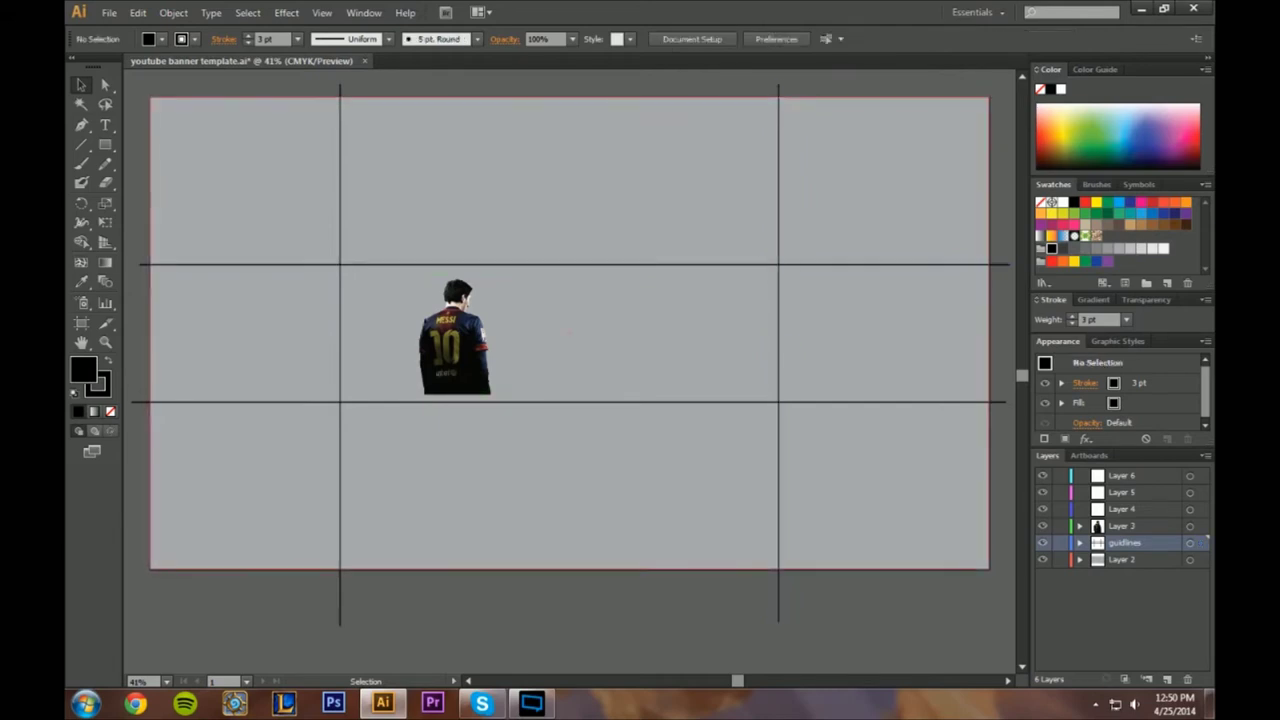
{"action": "left_click", "coordinate": [779, 340]}
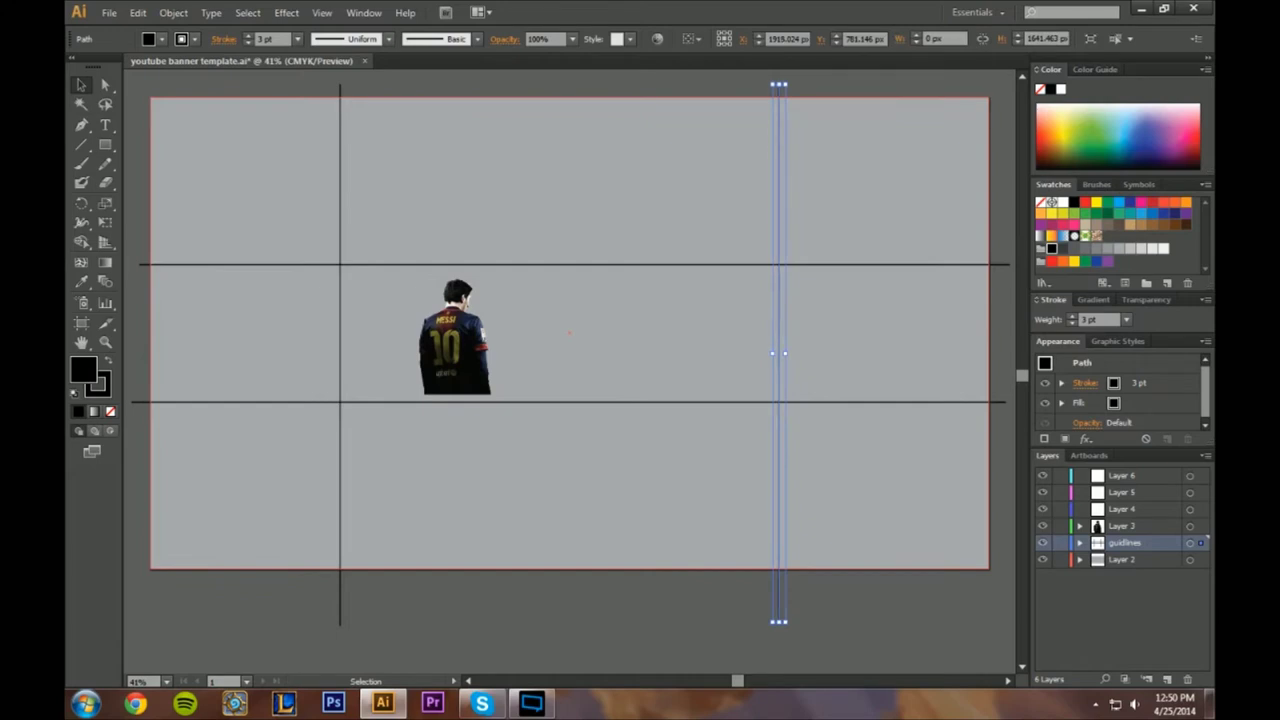
{"action": "key", "text": "Right"}
{"action": "key", "text": "Right"}
{"action": "key", "text": "Right"}
{"action": "key", "text": "Right"}
{"action": "key", "text": "Right"}
{"action": "key", "text": "Right"}
{"action": "key", "text": "Right"}
{"action": "key", "text": "Right"}
{"action": "key", "text": "Right"}
{"action": "key", "text": "Right"}
{"action": "key", "text": "Right"}
{"action": "key", "text": "Right"}
{"action": "key", "text": "Right"}
{"action": "key", "text": "Right"}
{"action": "key", "text": "Right"}
{"action": "key", "text": "Right"}
{"action": "key", "text": "Right"}
{"action": "key", "text": "Right"}
{"action": "key", "text": "Right"}
{"action": "key", "text": "Right"}
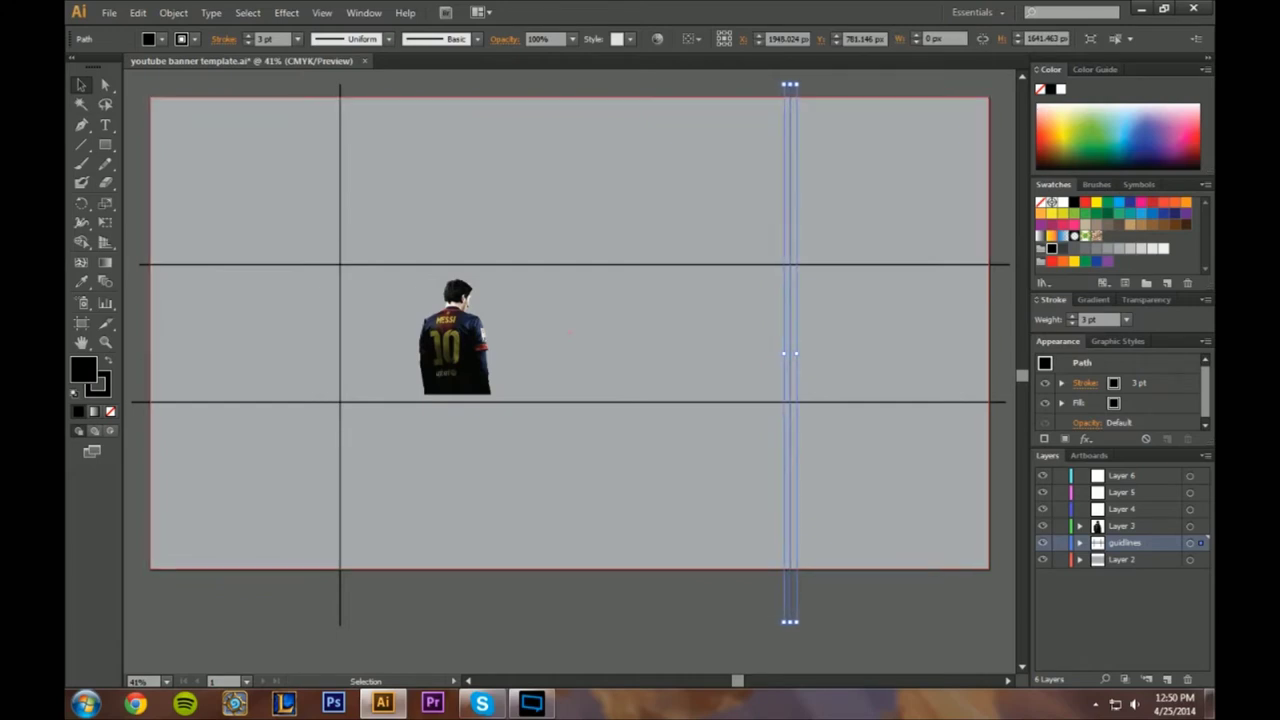
- Nudge the left vertical guide line outward to X about 565 px
{"action": "left_click", "coordinate": [340, 299]}
{"action": "key", "text": "Left"}
{"action": "key", "text": "Left"}
{"action": "key", "text": "Left"}
{"action": "key", "text": "Left"}
{"action": "key", "text": "Left"}
{"action": "key", "text": "Left"}
{"action": "key", "text": "Left"}
{"action": "key", "text": "Left"}
{"action": "key", "text": "Left"}
{"action": "key", "text": "Left"}
{"action": "key", "text": "Left"}
{"action": "key", "text": "Left"}
{"action": "key", "text": "Left"}
{"action": "key", "text": "Left"}
{"action": "key", "text": "Left"}
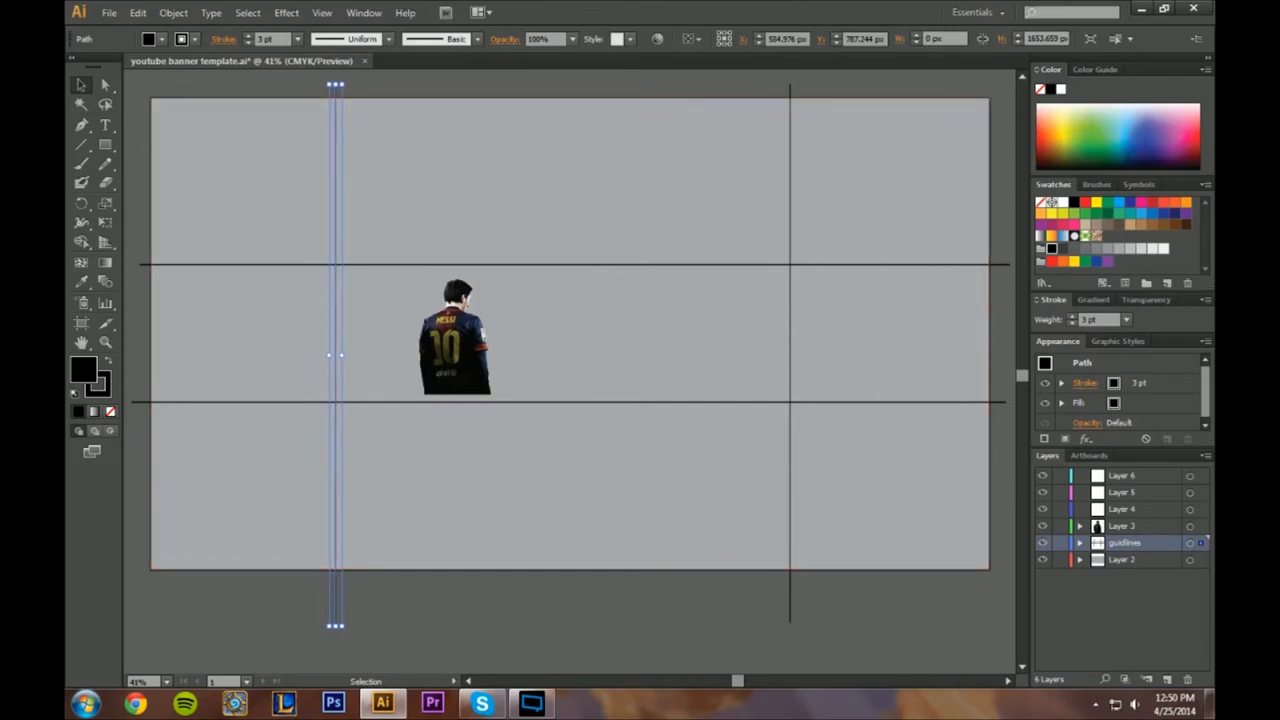
{"action": "left_click", "coordinate": [604, 84]}
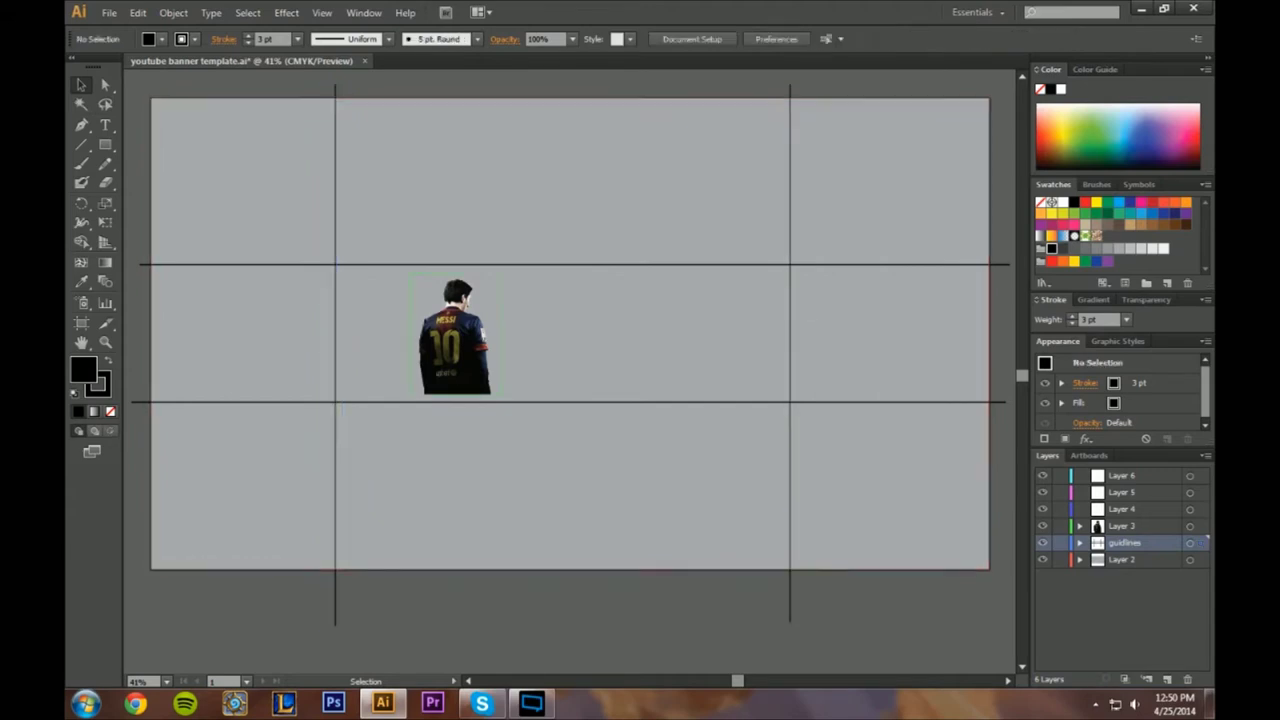
- Lock the guidlines layer and move the football player onto the lower guide line, close to the left vertical guide
{"action": "left_click", "coordinate": [1043, 542]}
{"action": "left_click", "coordinate": [1043, 542]}
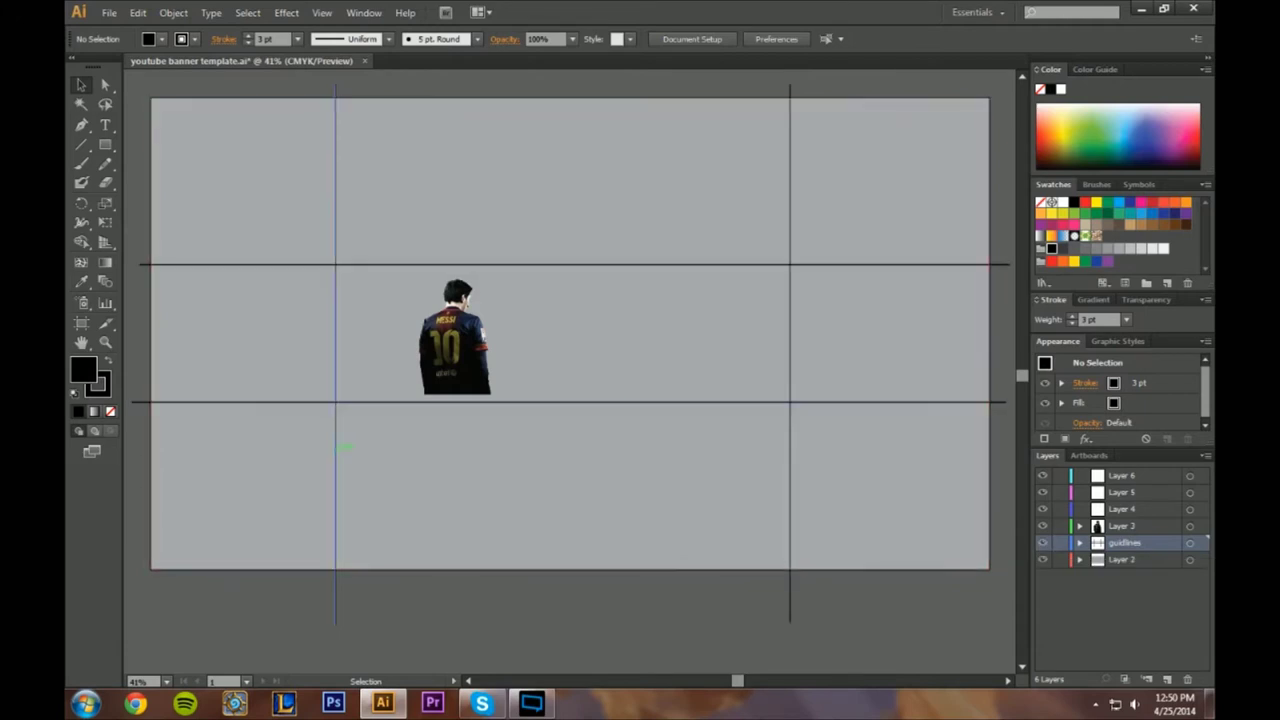
{"action": "left_click_drag", "start_coordinate": [475, 340], "coordinate": [438, 348]}
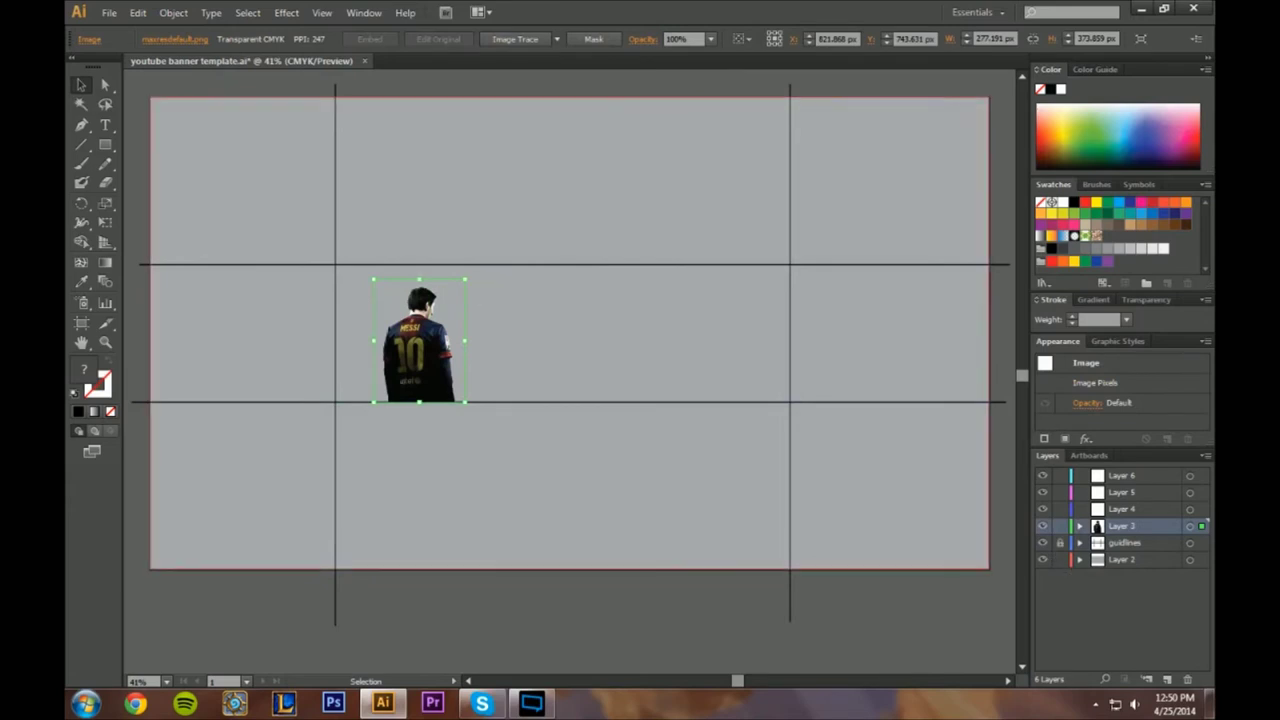
{"action": "left_click_drag", "start_coordinate": [465, 280], "coordinate": [465, 280]}
{"action": "left_click_drag", "start_coordinate": [432, 330], "coordinate": [423, 363]}
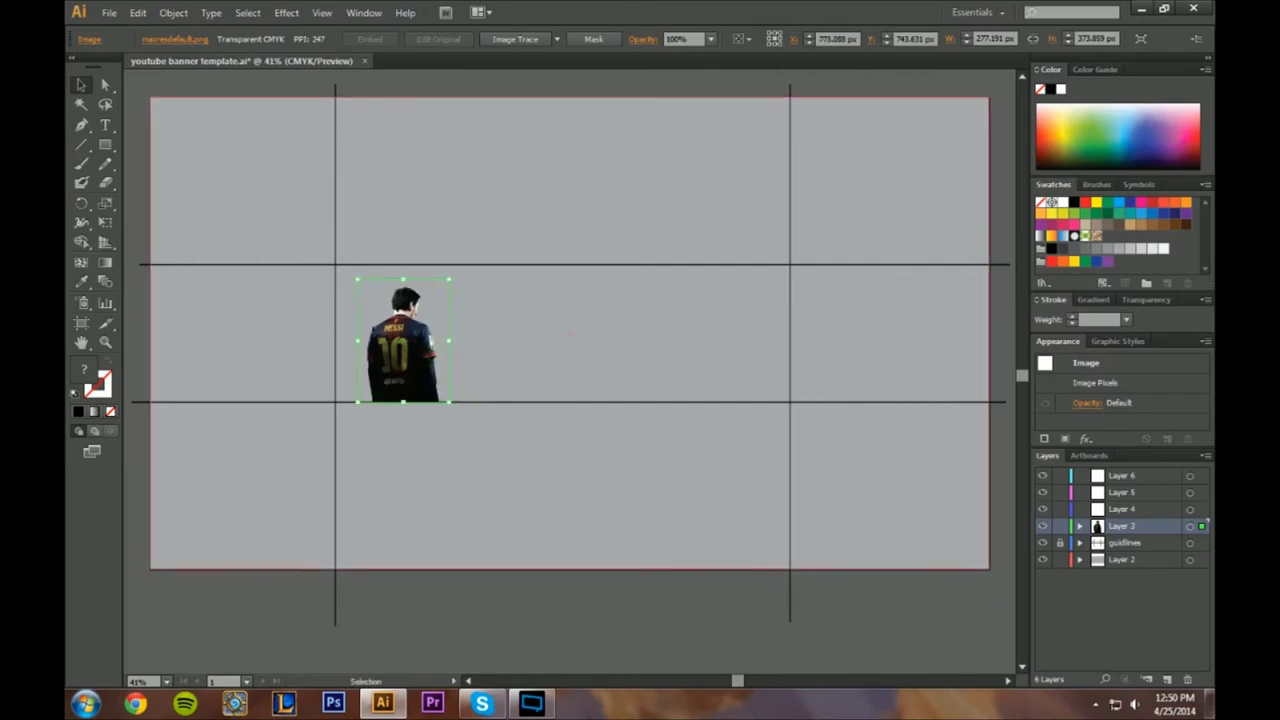
{"action": "left_click", "coordinate": [925, 616]}
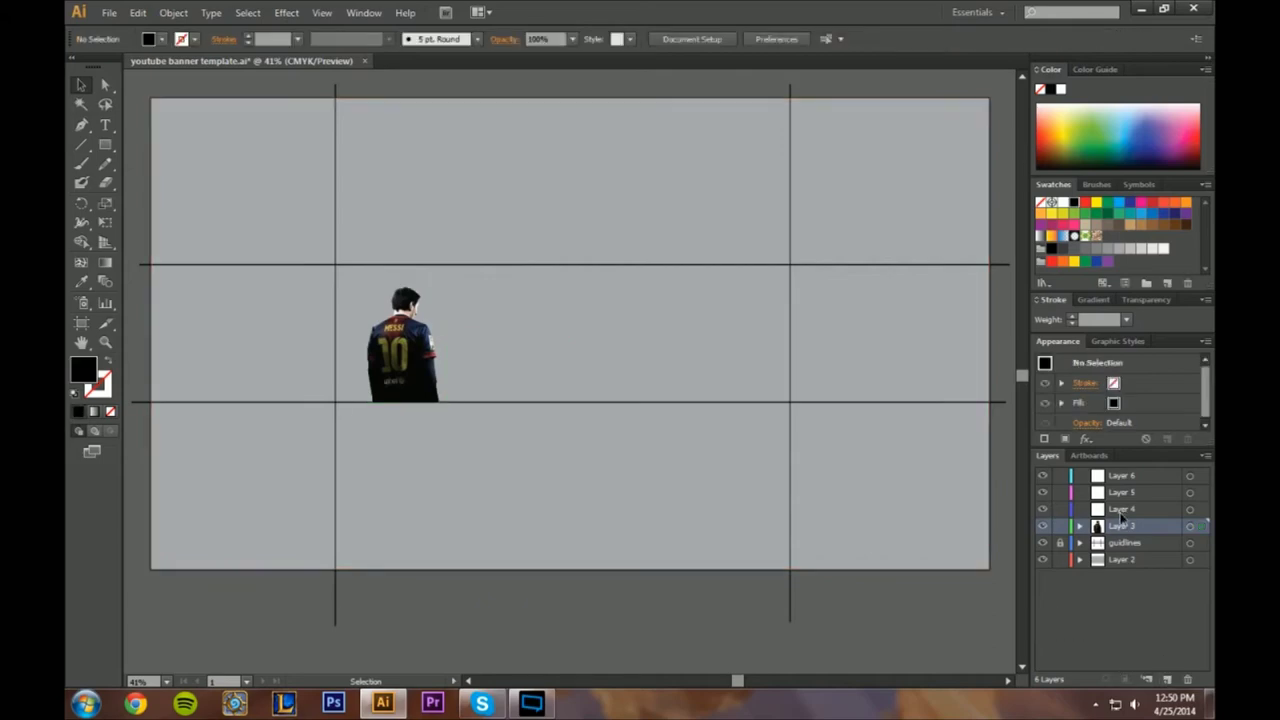
- Place the flyff-ringmaster-male PNG image from the Desktop on Layer 4
{"action": "left_click", "coordinate": [1121, 511]}
{"action": "left_click", "coordinate": [109, 12]}
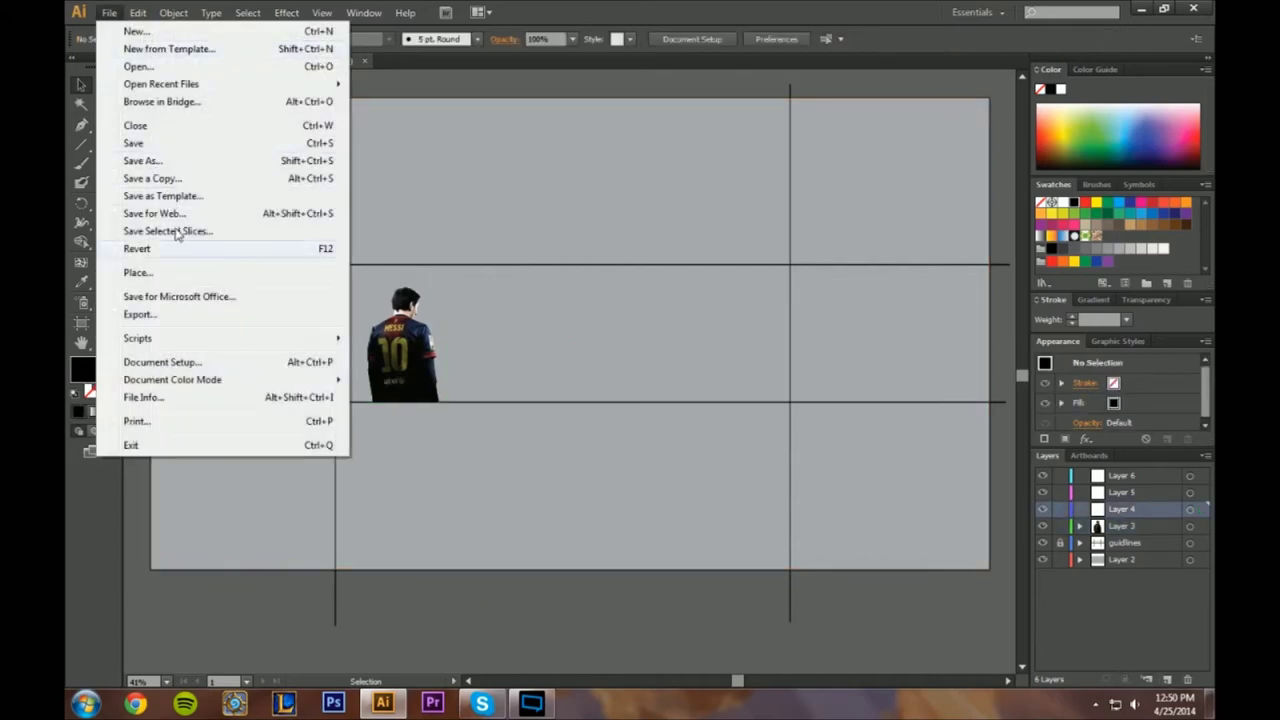
{"action": "left_click", "coordinate": [183, 276]}
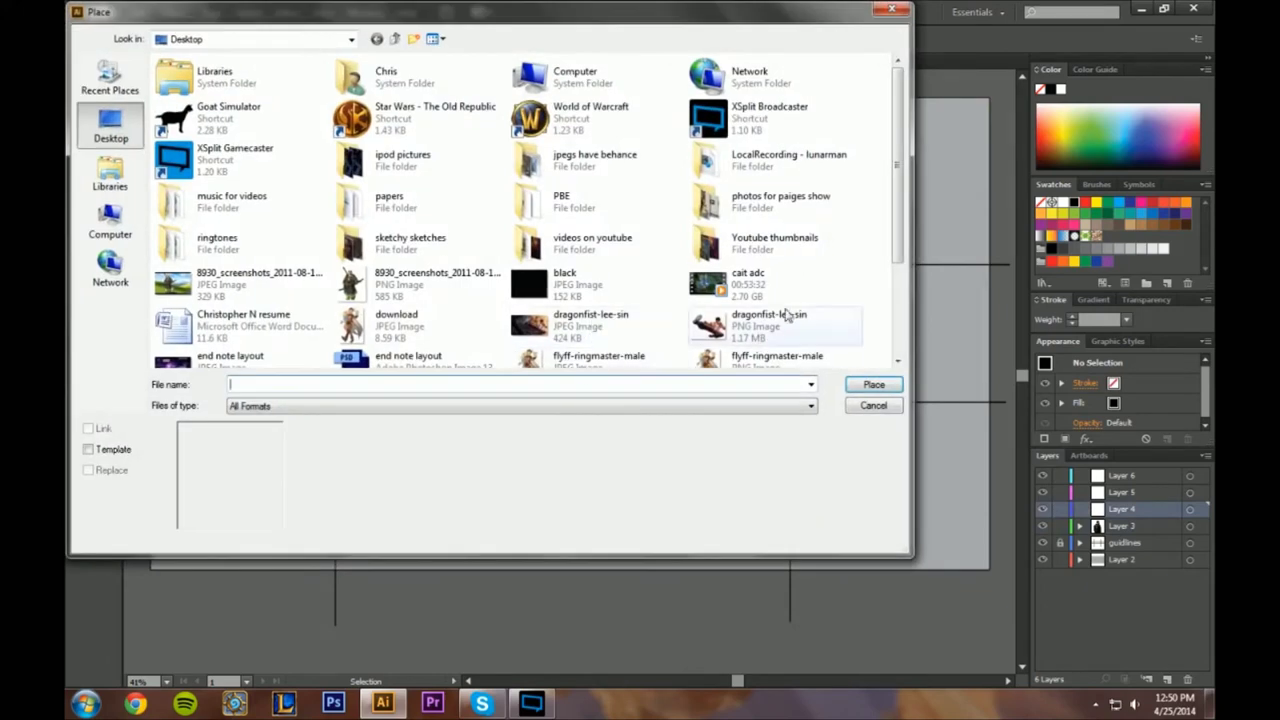
{"action": "left_click_drag", "start_coordinate": [898, 200], "coordinate": [897, 305]}
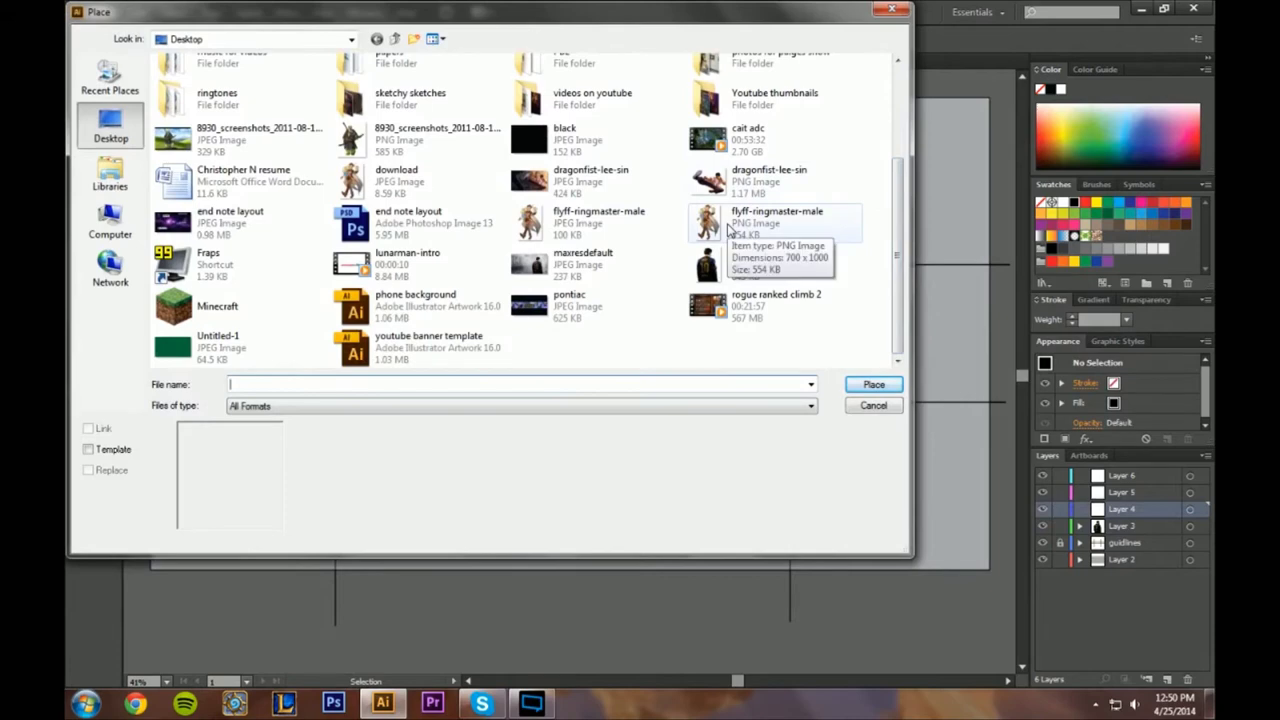
{"action": "left_click", "coordinate": [729, 226]}
{"action": "left_click", "coordinate": [868, 390]}
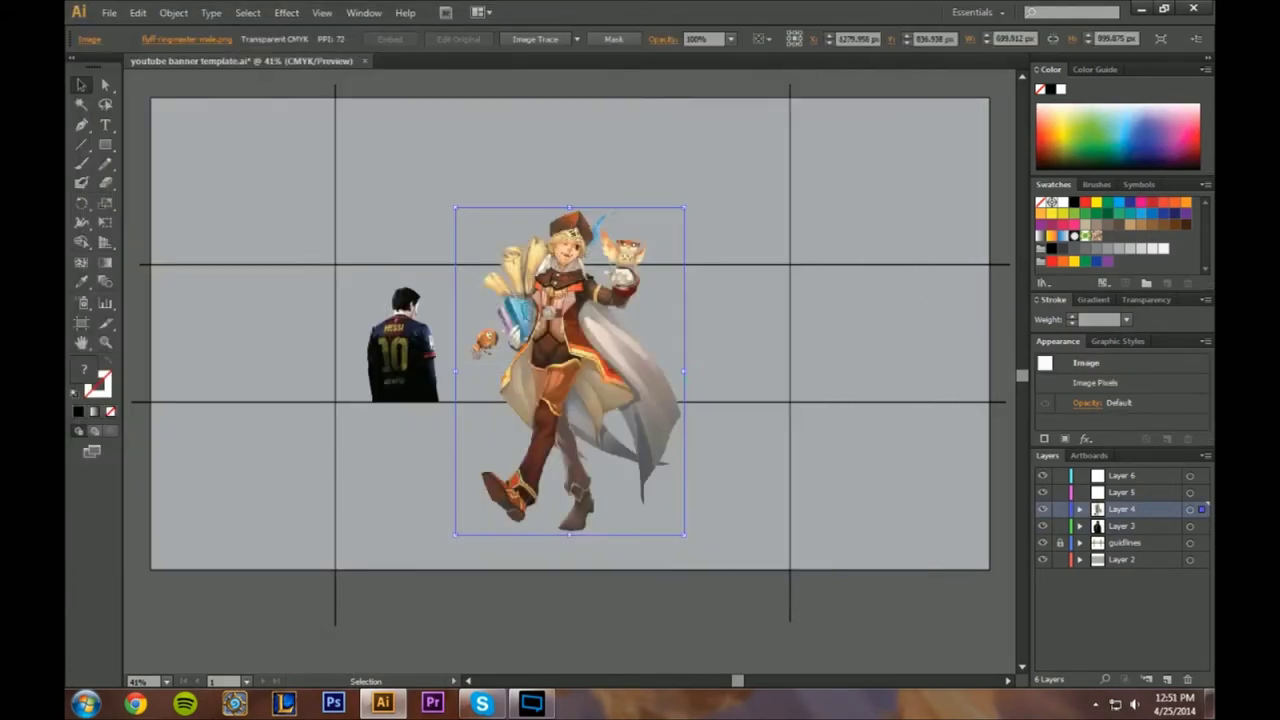
- Scale the ringmaster character to about 255 by 364 px and position it between the horizontal guides, right of the football player
{"action": "left_click_drag", "start_coordinate": [684, 207], "coordinate": [595, 330]}
{"action": "left_click_drag", "start_coordinate": [540, 368], "coordinate": [560, 306]}
{"action": "left_click_drag", "start_coordinate": [614, 271], "coordinate": [586, 311]}
{"action": "left_click_drag", "start_coordinate": [554, 361], "coordinate": [554, 322]}
{"action": "left_click_drag", "start_coordinate": [588, 279], "coordinate": [569, 303]}
{"action": "left_click_drag", "start_coordinate": [546, 347], "coordinate": [557, 316]}
{"action": "left_click_drag", "start_coordinate": [582, 272], "coordinate": [570, 288]}
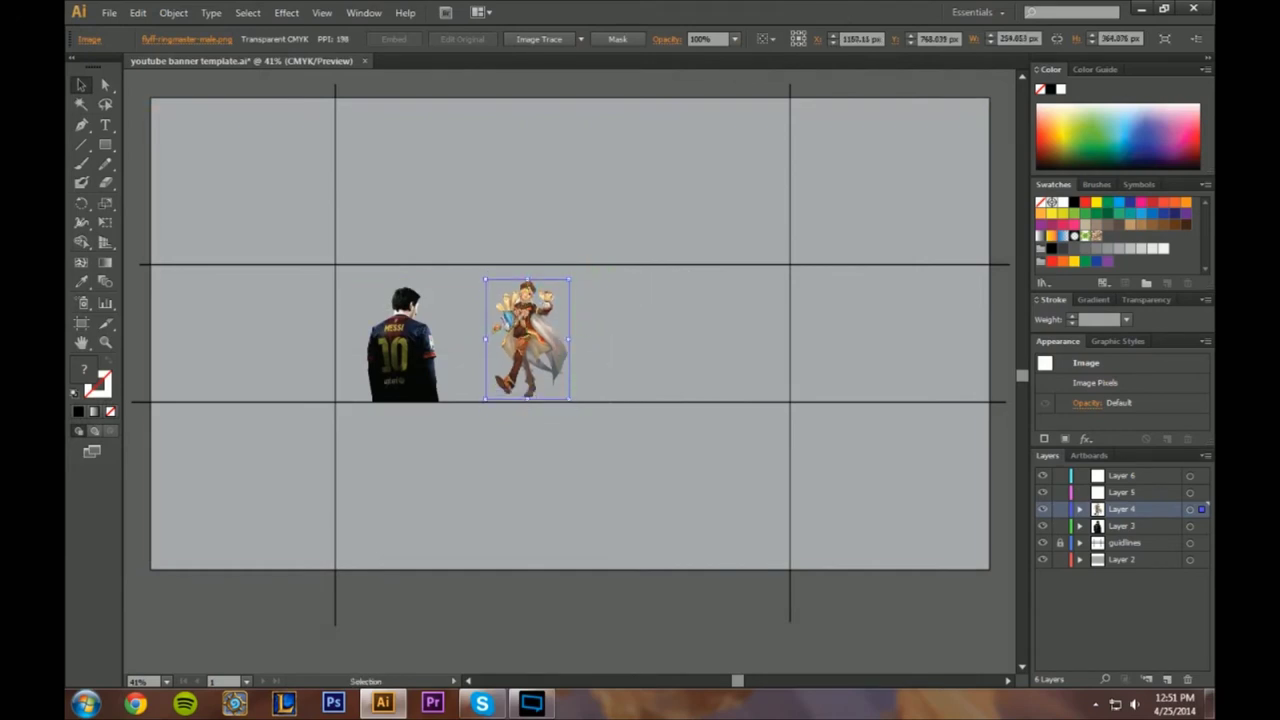